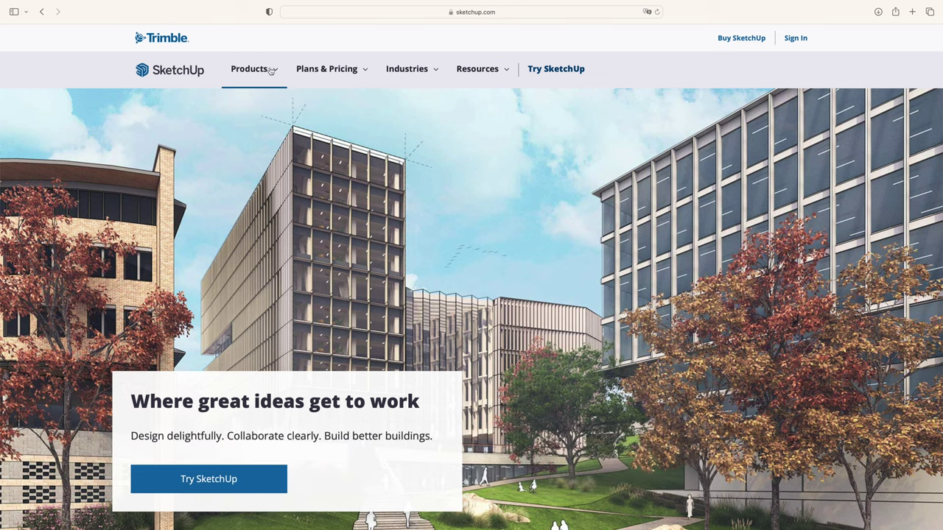
- Go to the SketchUp for Web page from the Products menu and start modeling
{"action": "left_click", "coordinate": [270, 70]}
{"action": "left_click", "coordinate": [358, 161]}
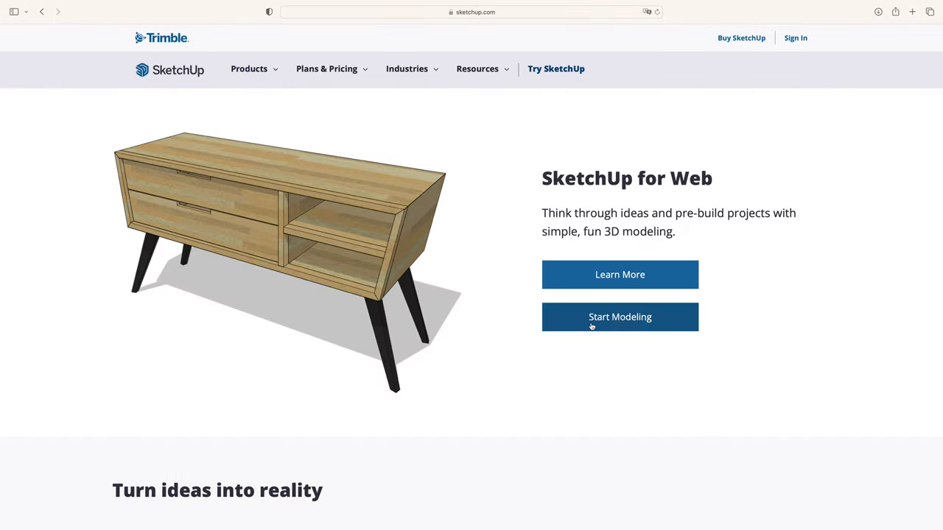
{"action": "left_click", "coordinate": [620, 325]}
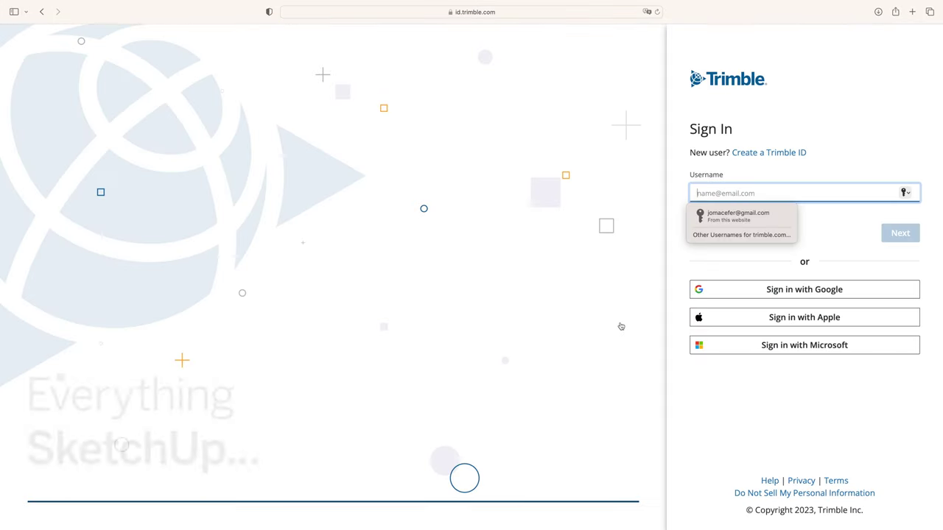
- Sign in to Trimble ID with the saved username and password
{"action": "left_click", "coordinate": [719, 218]}
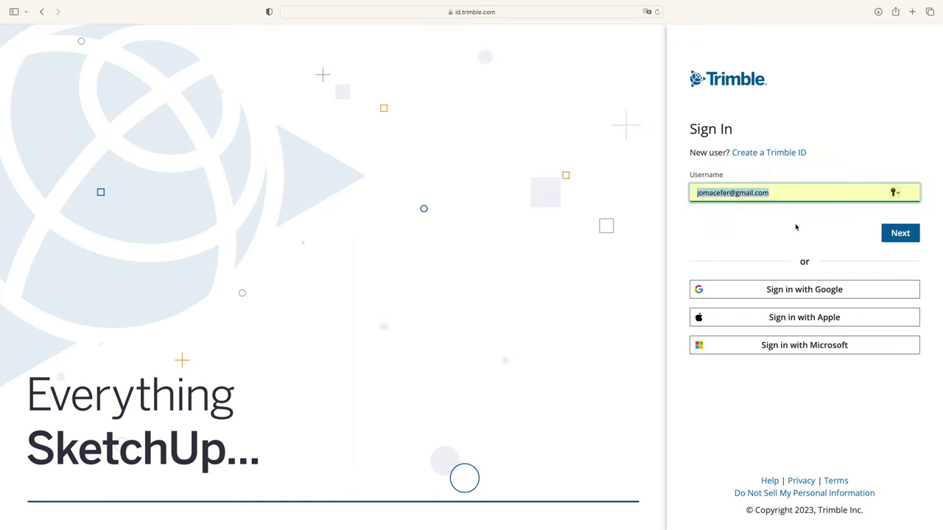
{"action": "left_click", "coordinate": [893, 236]}
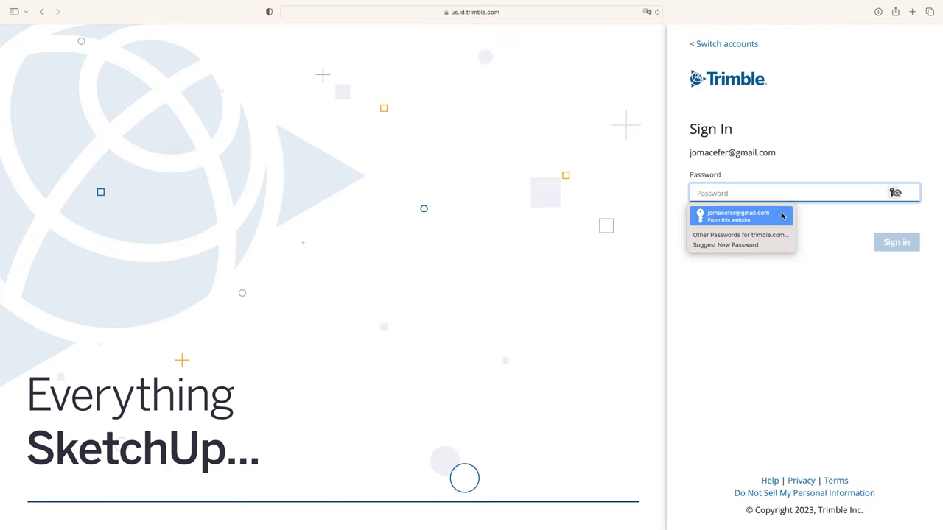
{"action": "left_click", "coordinate": [763, 217]}
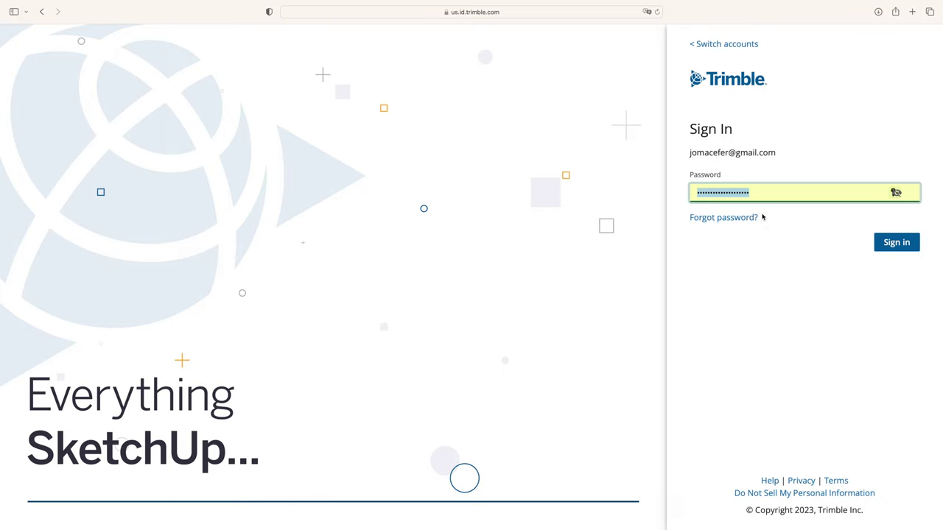
{"action": "left_click", "coordinate": [895, 246]}
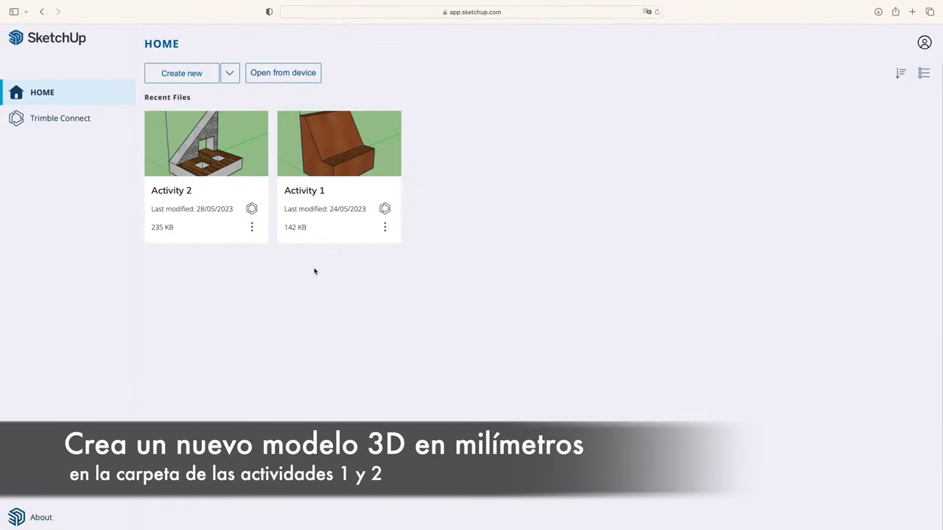
- Create a Decimal - Millimeters model and save it as Activity 3 in SketchUp > First Steps
{"action": "left_click", "coordinate": [235, 77]}
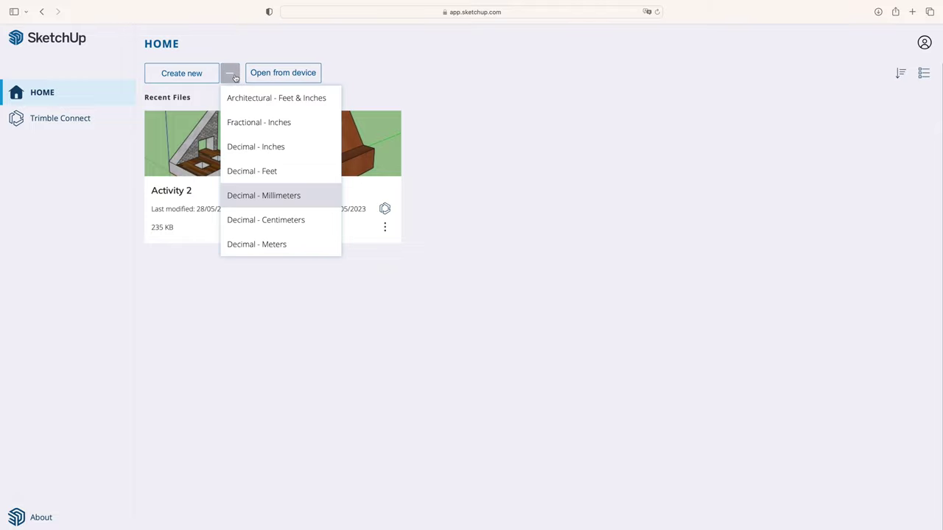
{"action": "left_click", "coordinate": [254, 196]}
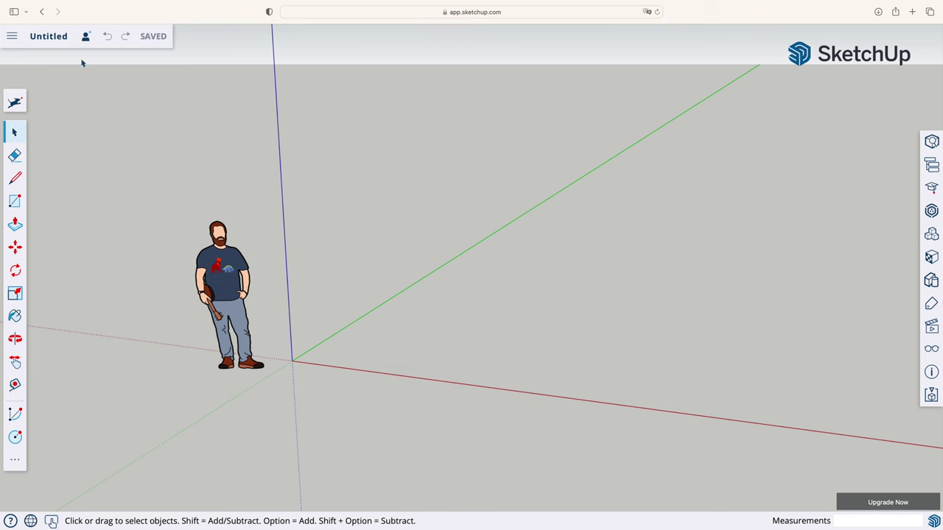
{"action": "left_click", "coordinate": [62, 39]}
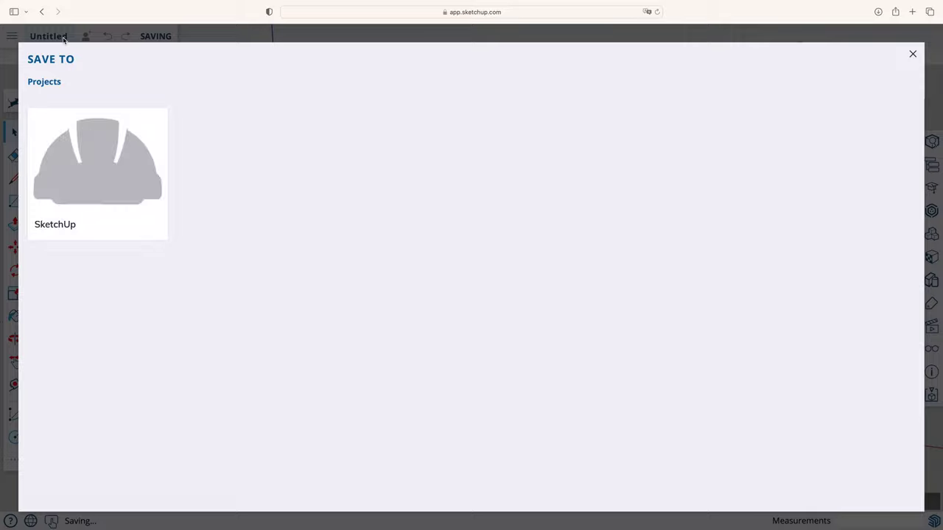
{"action": "left_click", "coordinate": [101, 197]}
{"action": "left_click", "coordinate": [90, 162]}
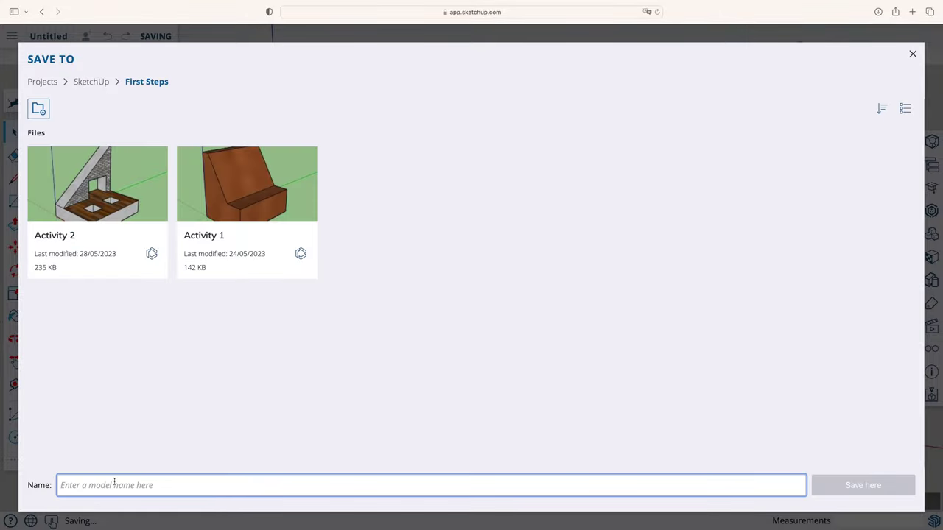
{"action": "type", "text": "Activity 3"}
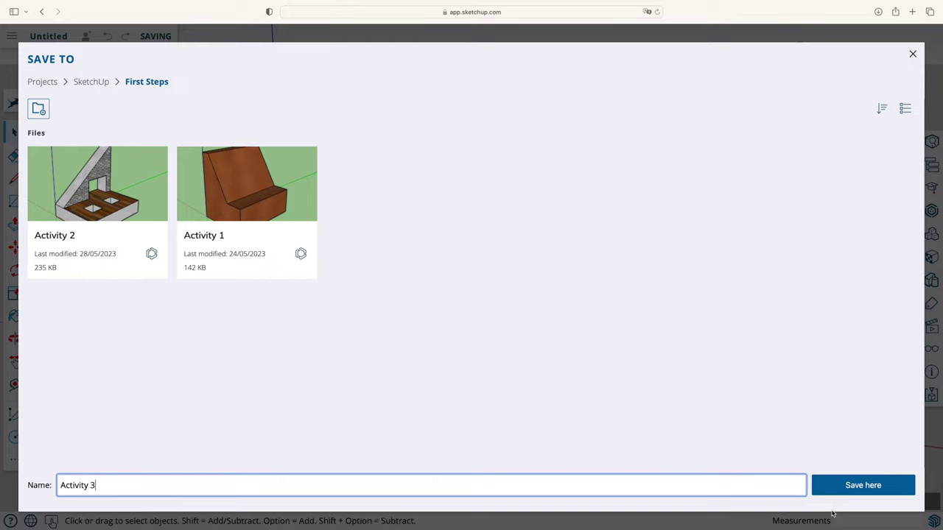
{"action": "left_click", "coordinate": [837, 493]}
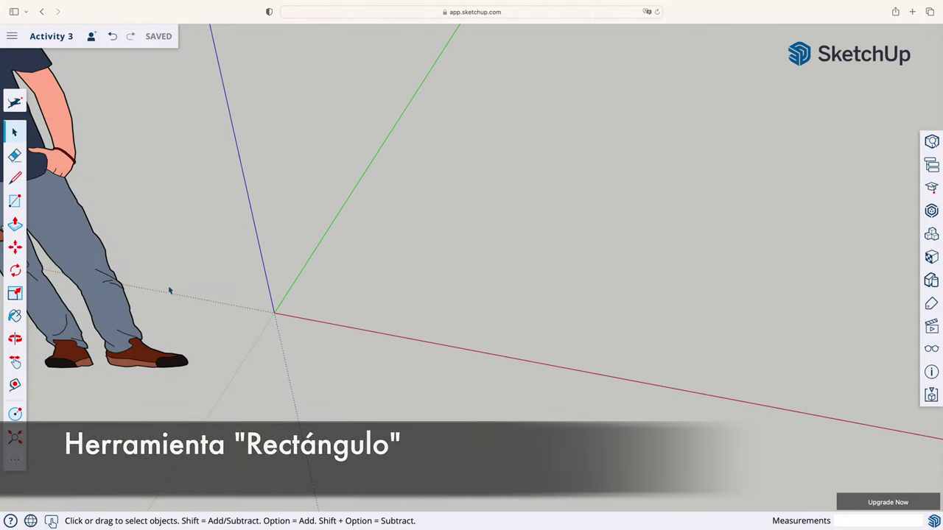
- Draw an 85,110 mm rectangle on the ground starting at the origin
{"action": "left_click", "coordinate": [15, 202]}
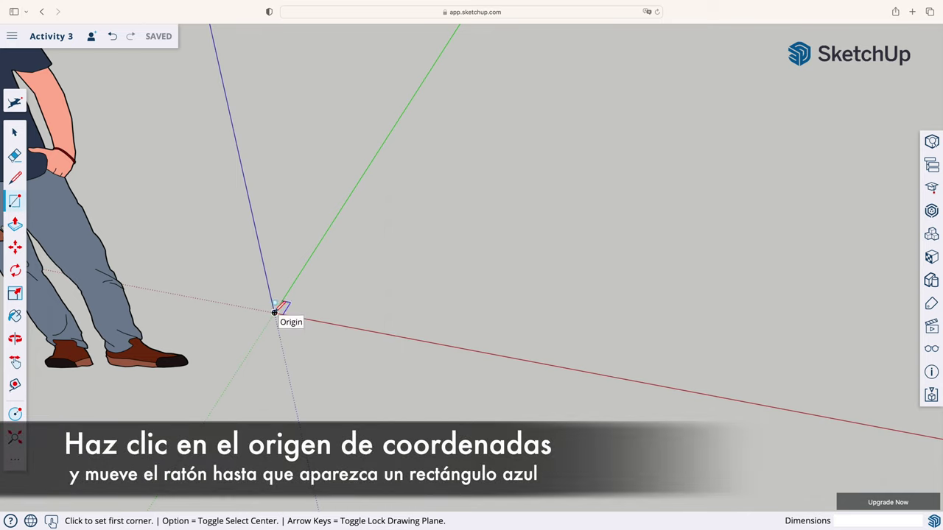
{"action": "left_click", "coordinate": [274, 312]}
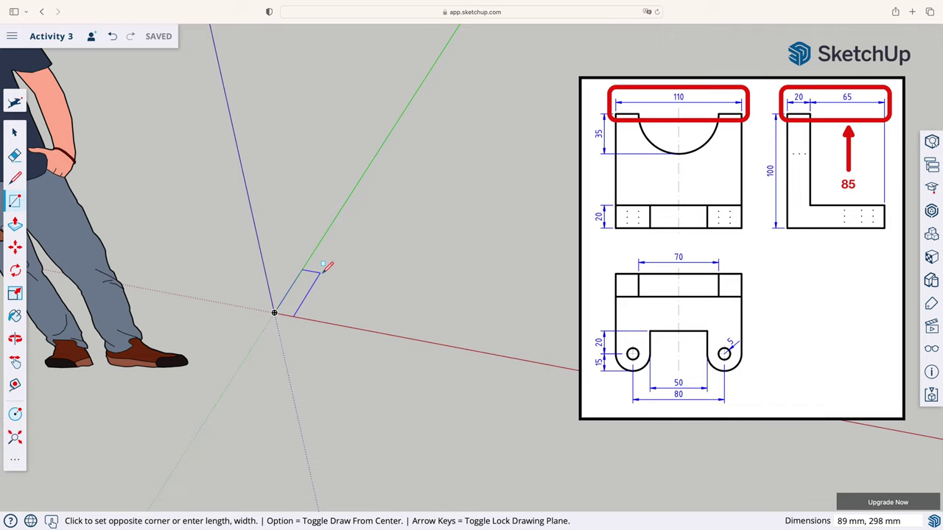
{"action": "type", "text": "85,1"}
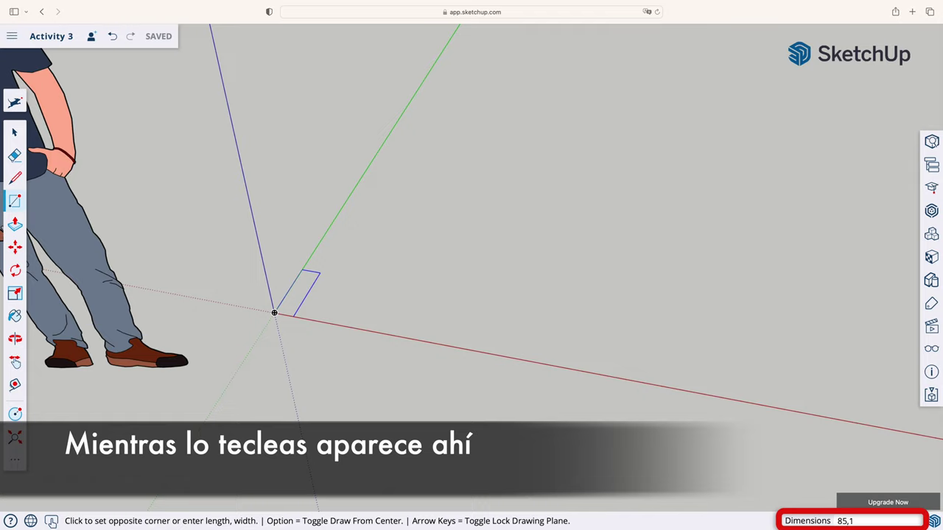
{"action": "type", "text": "10"}
{"action": "key", "text": "Return"}
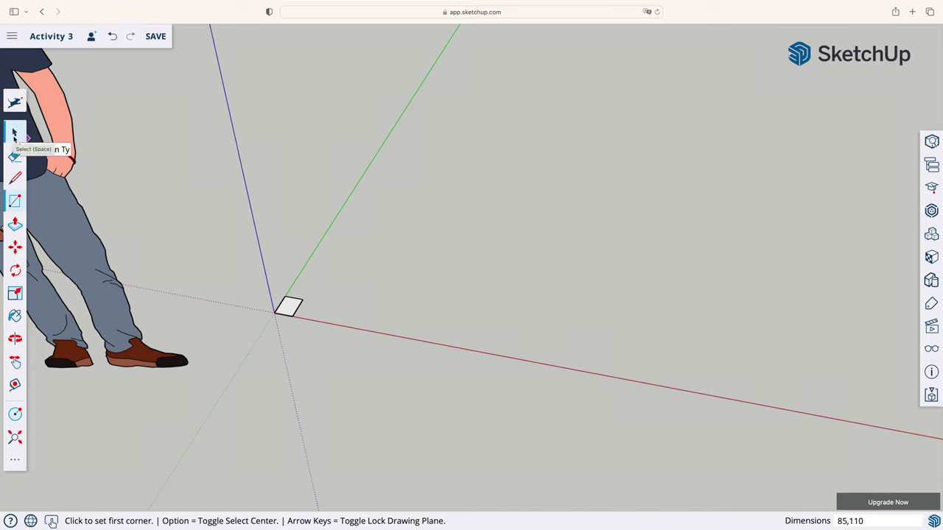
{"action": "left_click", "coordinate": [14, 134]}
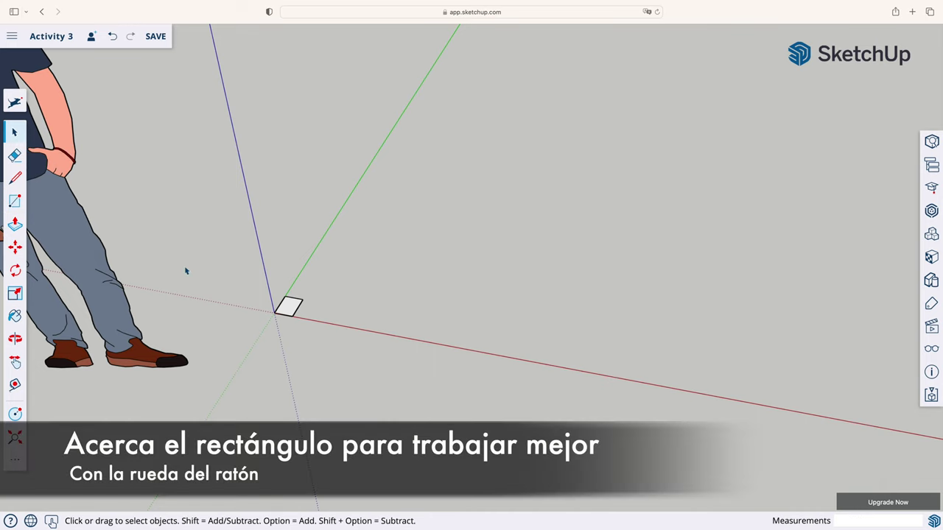
- Zoom, pan and orbit to frame the rectangle close up at a tilt
{"action": "scroll", "coordinate": [279, 310], "scroll_direction": "up", "scroll_amount": 2}
{"action": "scroll", "coordinate": [279, 311], "scroll_direction": "up", "scroll_amount": 1}
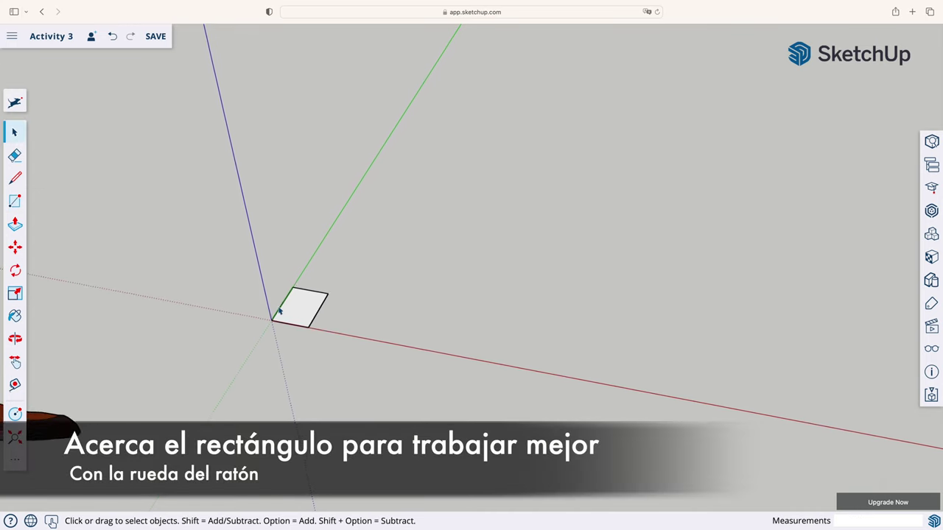
{"action": "scroll", "coordinate": [279, 310], "scroll_direction": "up", "scroll_amount": 1}
{"action": "scroll", "coordinate": [279, 311], "scroll_direction": "up", "scroll_amount": 2}
{"action": "scroll", "coordinate": [280, 310], "scroll_direction": "up", "scroll_amount": 2}
{"action": "scroll", "coordinate": [279, 310], "scroll_direction": "up", "scroll_amount": 2}
{"action": "scroll", "coordinate": [279, 310], "scroll_direction": "up", "scroll_amount": 1}
{"action": "scroll", "coordinate": [279, 310], "scroll_direction": "up", "scroll_amount": 1}
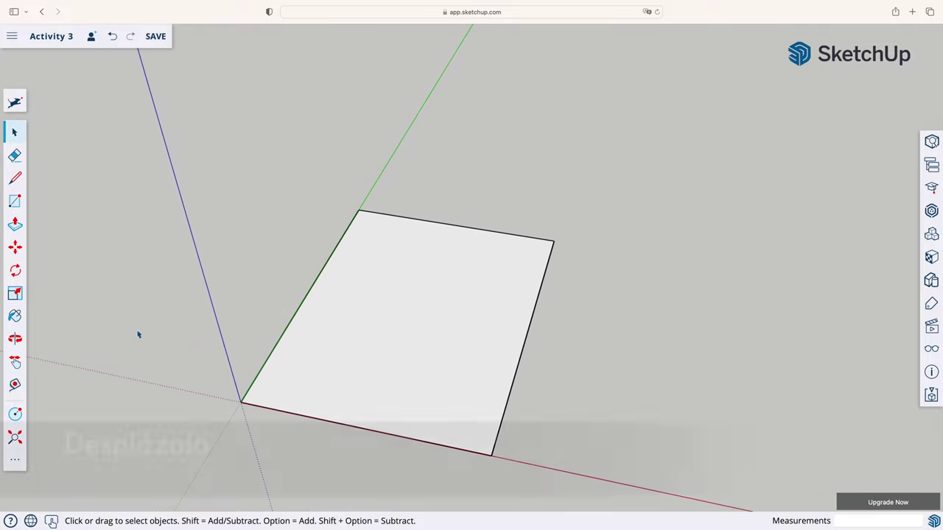
{"action": "left_click", "coordinate": [14, 361]}
{"action": "mouse_move", "coordinate": [254, 366]}
{"action": "left_mouse_down"}
{"action": "mouse_move", "coordinate": [233, 332]}
{"action": "mouse_move", "coordinate": [164, 291]}
{"action": "left_mouse_up"}
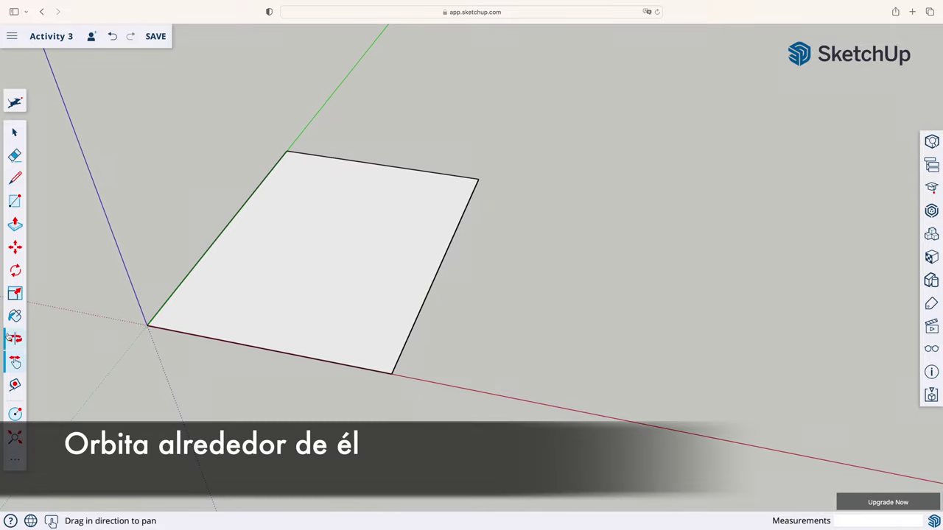
{"action": "left_click", "coordinate": [15, 338]}
{"action": "left_click_drag", "start_coordinate": [236, 281], "coordinate": [223, 347]}
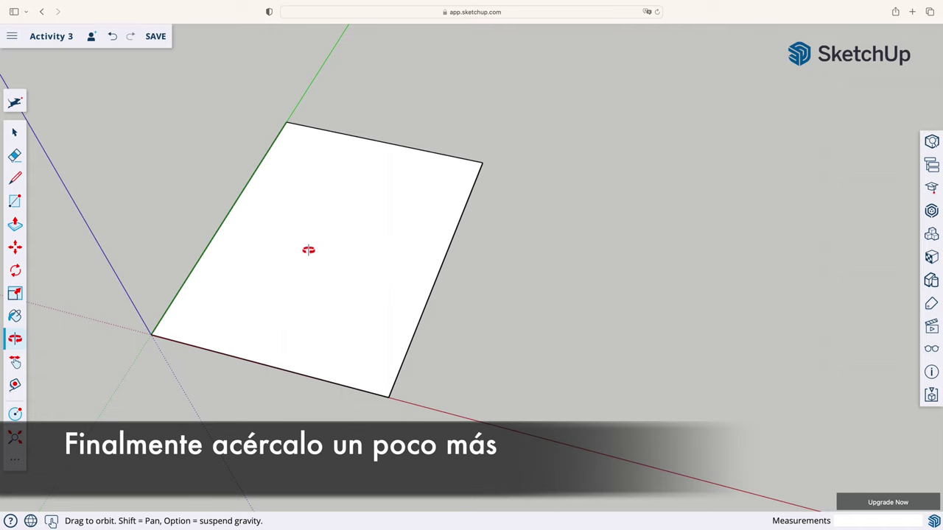
{"action": "scroll", "coordinate": [309, 251], "scroll_direction": "up", "scroll_amount": 3}
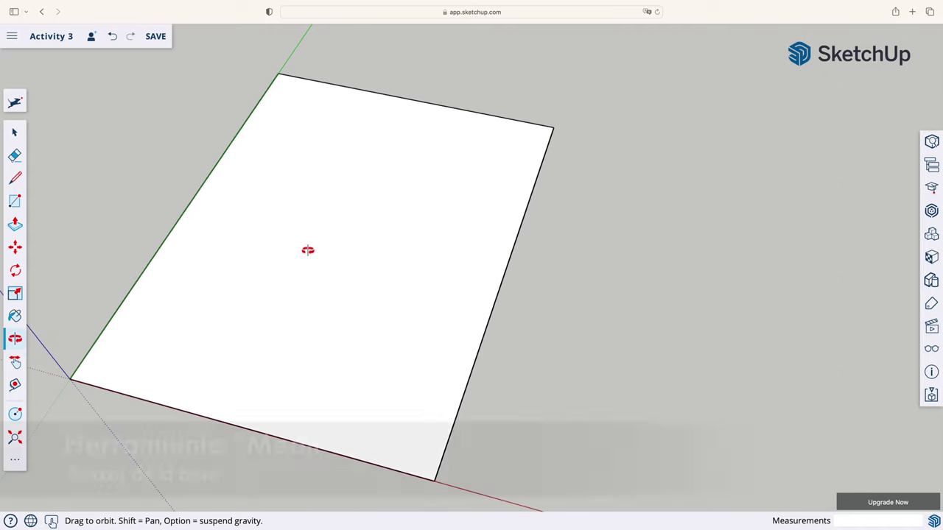
- Add a Tape Measure guide parallel to the rectangle's bottom edge
{"action": "left_click", "coordinate": [15, 385]}
{"action": "left_click", "coordinate": [70, 379]}
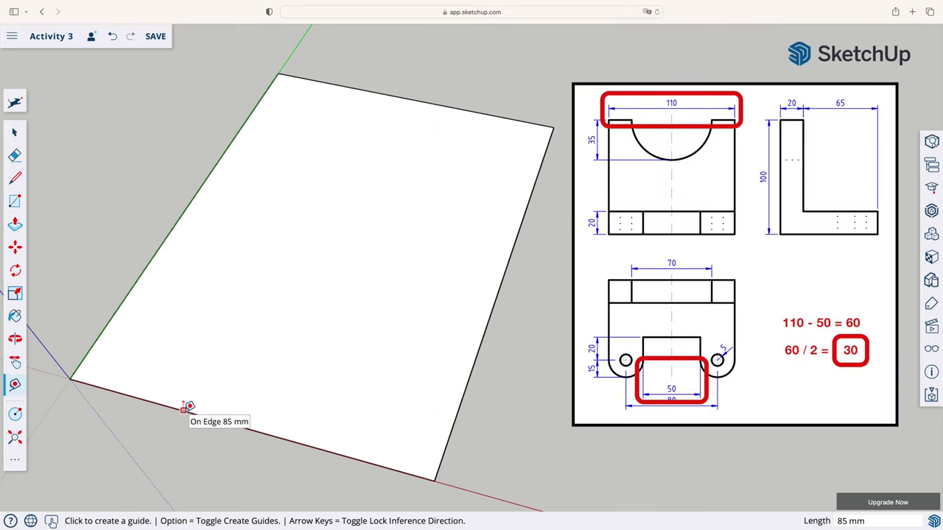
{"action": "left_click", "coordinate": [183, 409]}
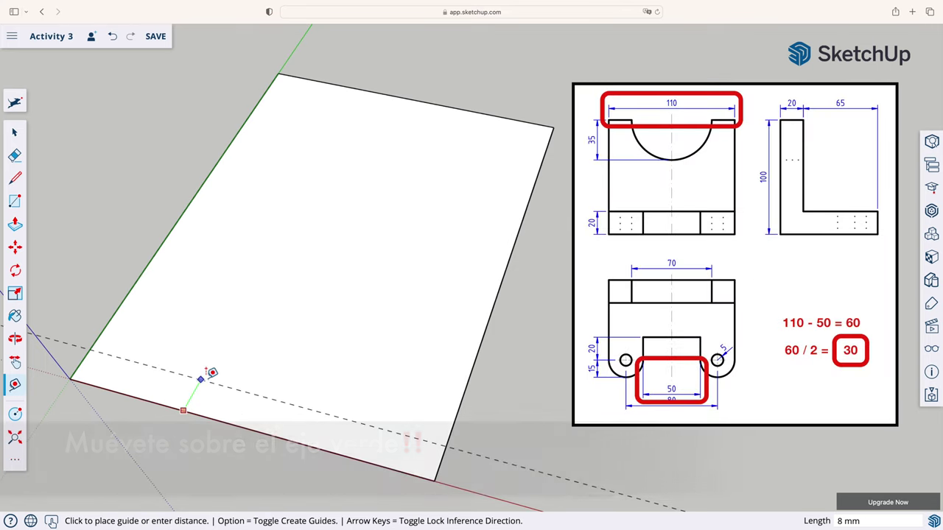
{"action": "type", "text": "30"}
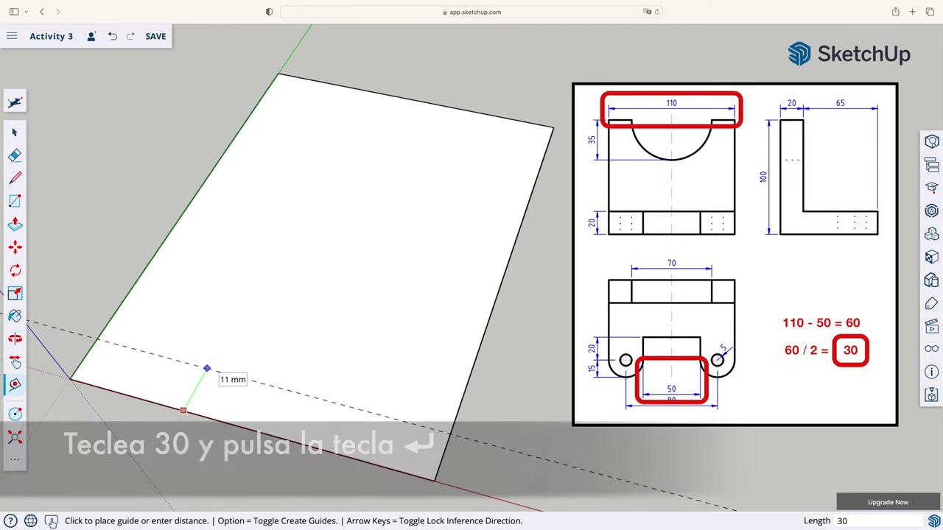
{"action": "key", "text": "Return"}
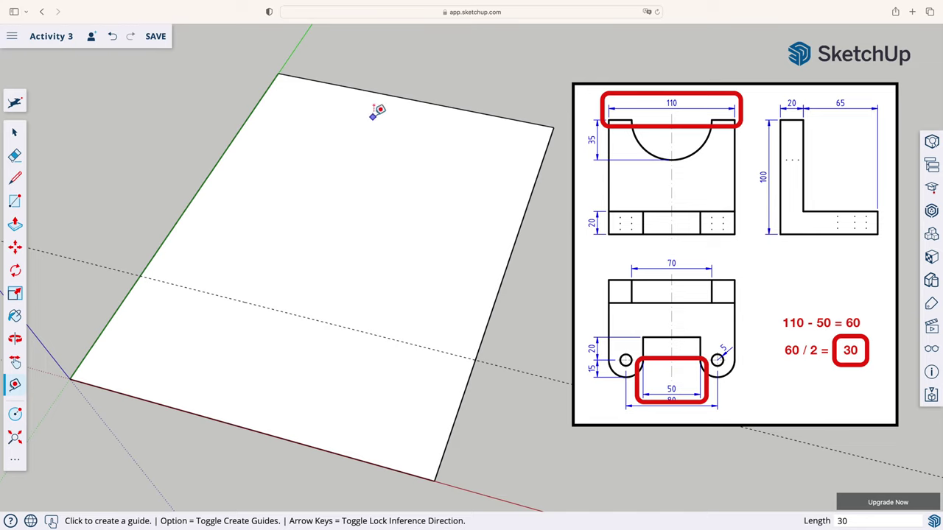
- Add guides 30 mm below the top edge and 35 mm in from the right edge
{"action": "left_click", "coordinate": [389, 94]}
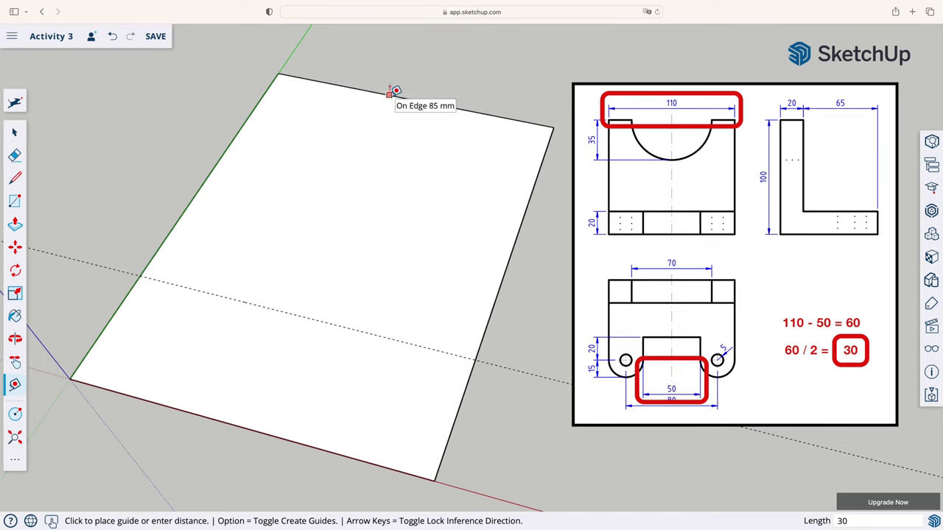
{"action": "type", "text": "3"}
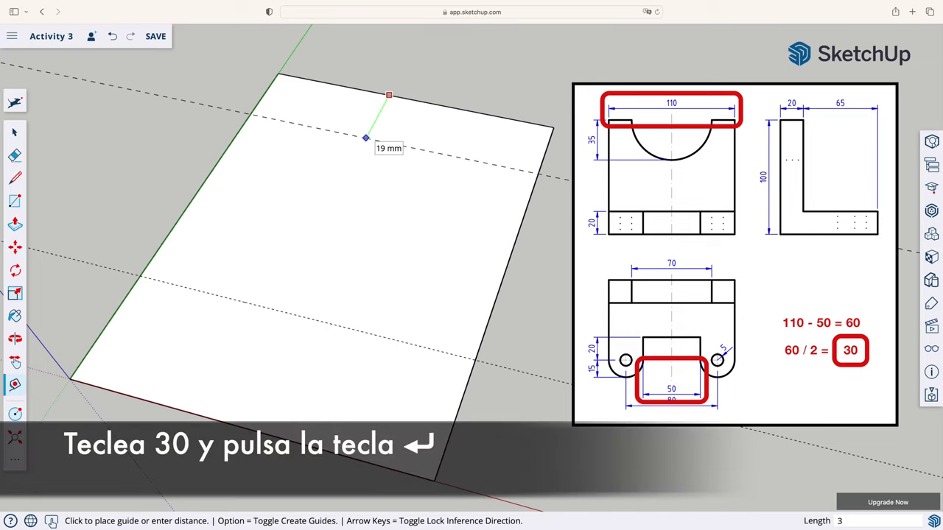
{"action": "type", "text": "0"}
{"action": "key", "text": "Return"}
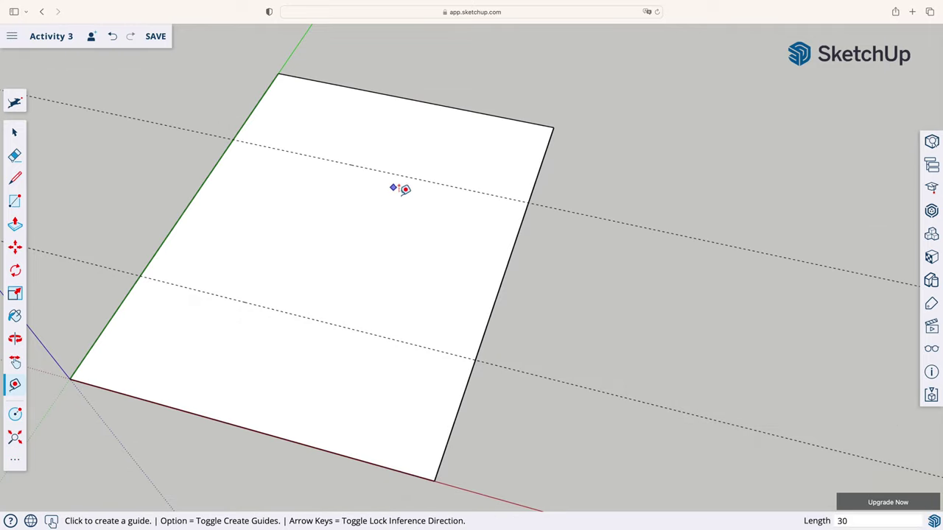
{"action": "left_click", "coordinate": [492, 312]}
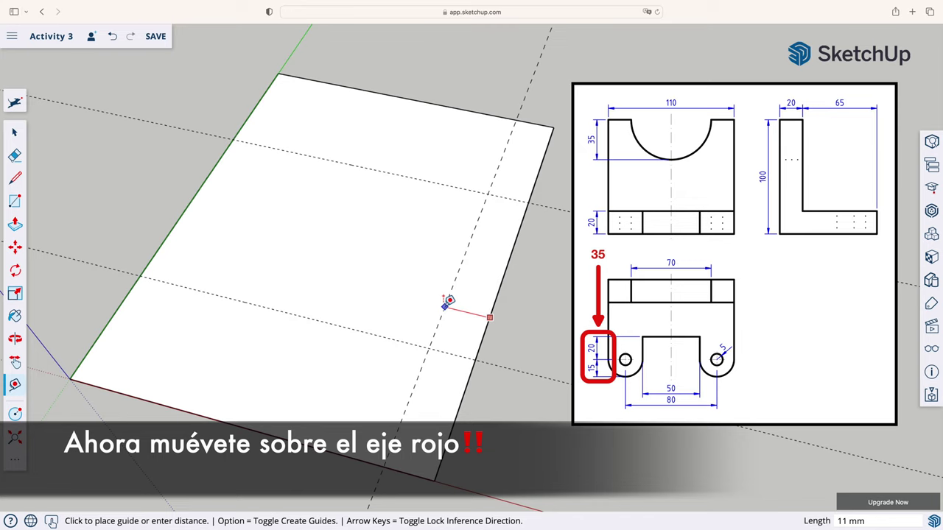
{"action": "type", "text": "3"}
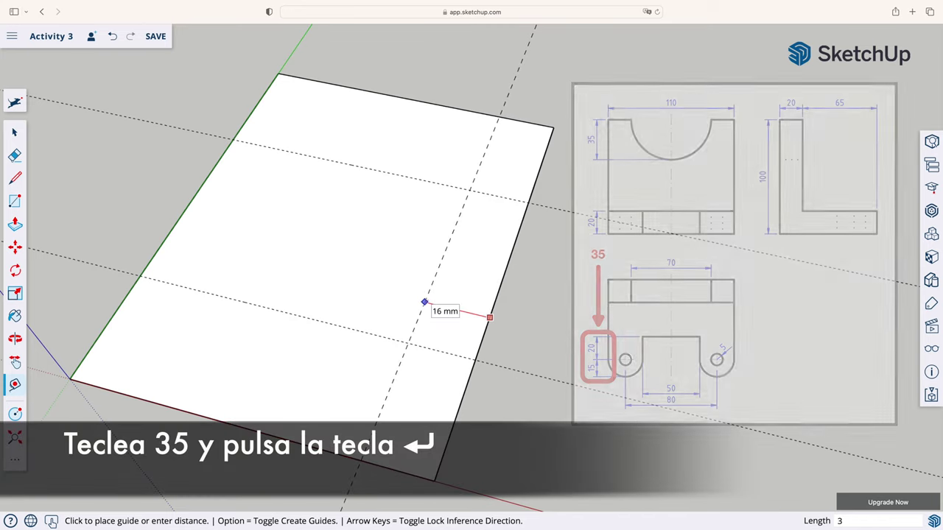
{"action": "type", "text": "5"}
{"action": "key", "text": "Return"}
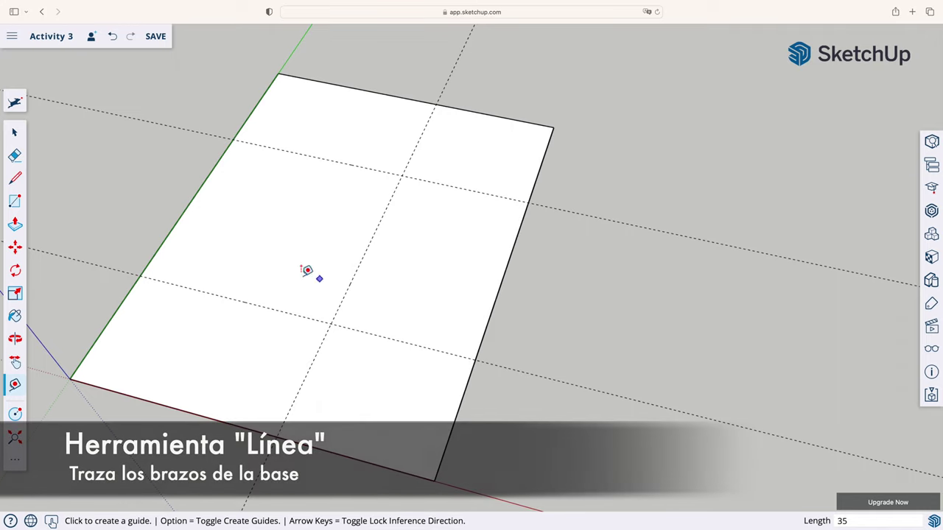
- Draw three edges along the guides outlining a notch on the rectangle's right side
{"action": "left_click", "coordinate": [16, 179]}
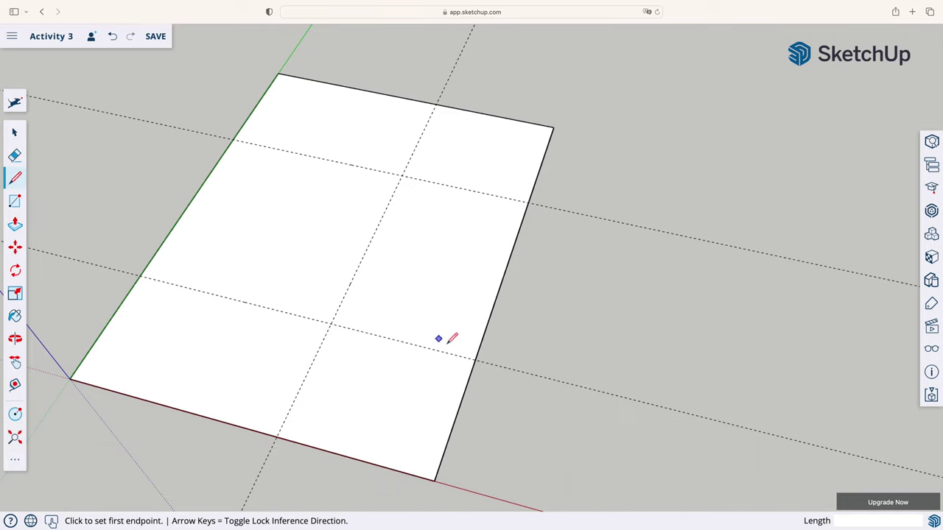
{"action": "left_click", "coordinate": [475, 359]}
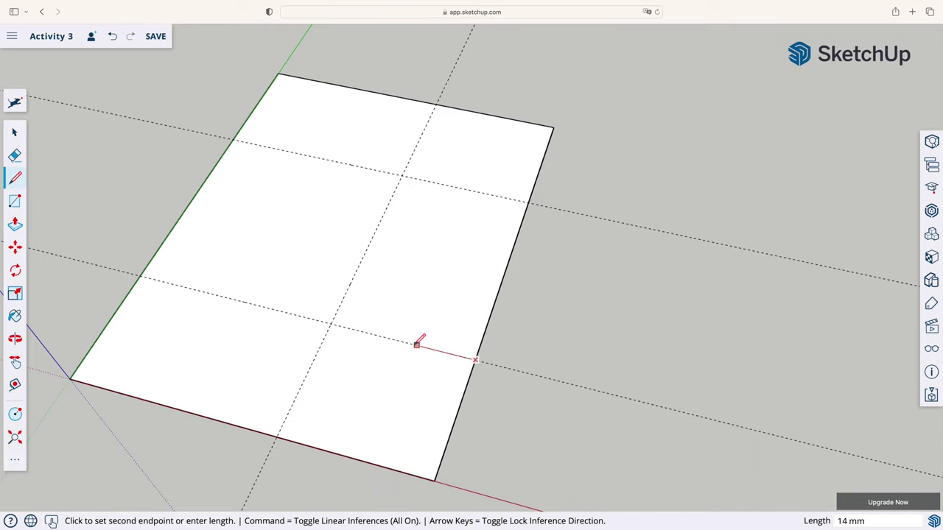
{"action": "left_click", "coordinate": [331, 324]}
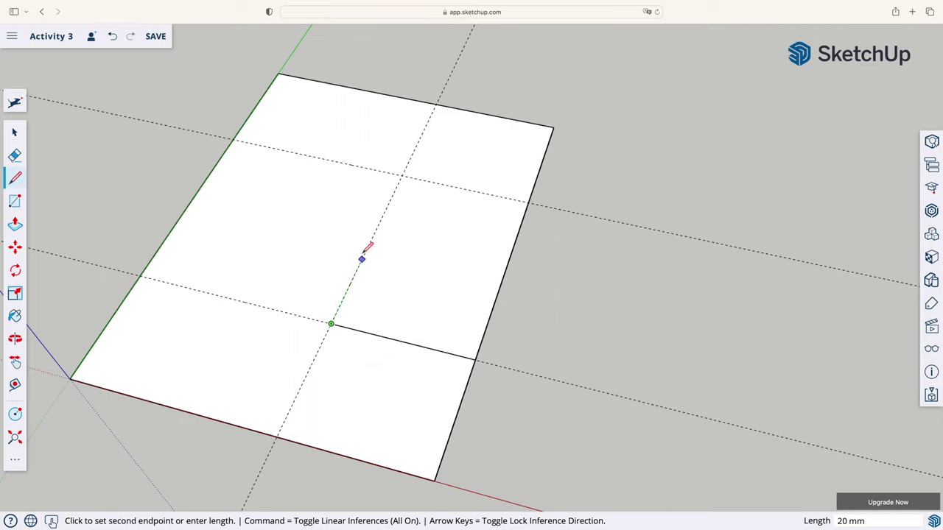
{"action": "left_click", "coordinate": [401, 176]}
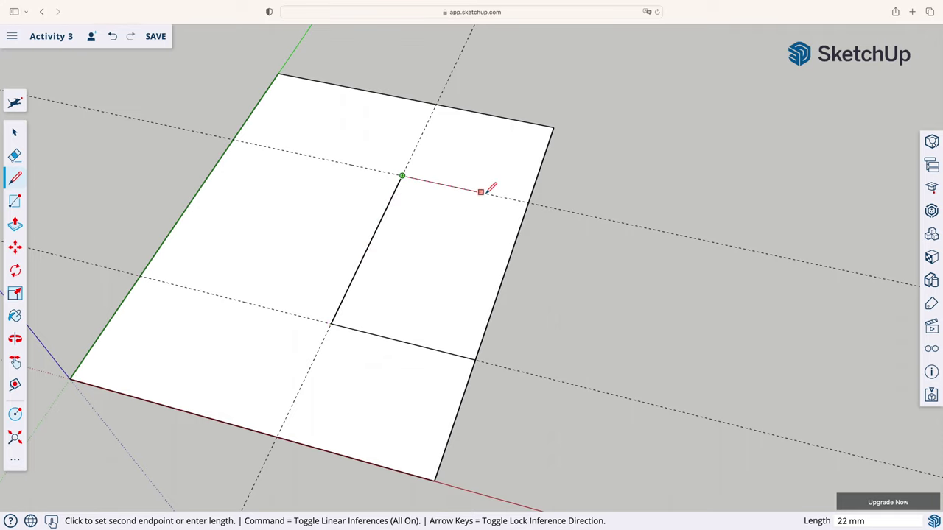
{"action": "left_click", "coordinate": [527, 200]}
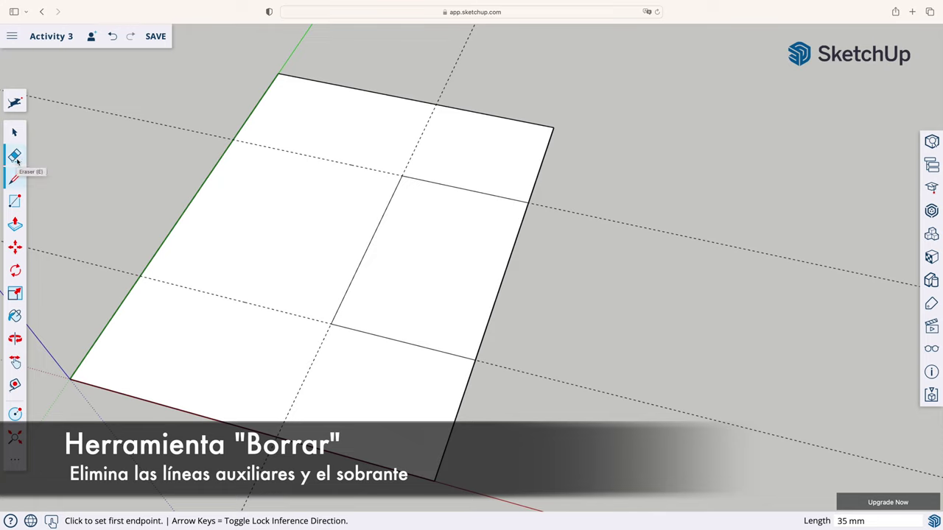
- Erase the three guides and the notch's right edge segment, leaving a C-shaped face
{"action": "left_click", "coordinate": [15, 156]}
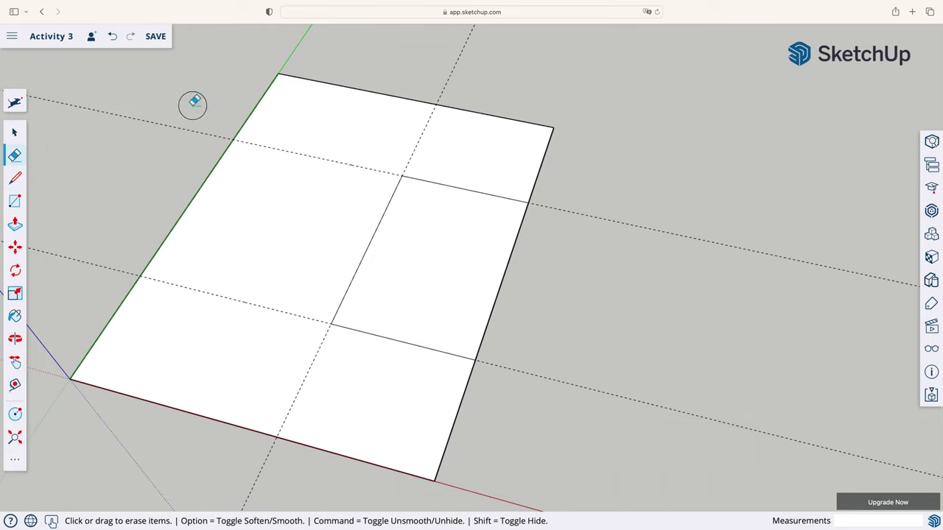
{"action": "left_click_drag", "start_coordinate": [78, 283], "coordinate": [292, 142]}
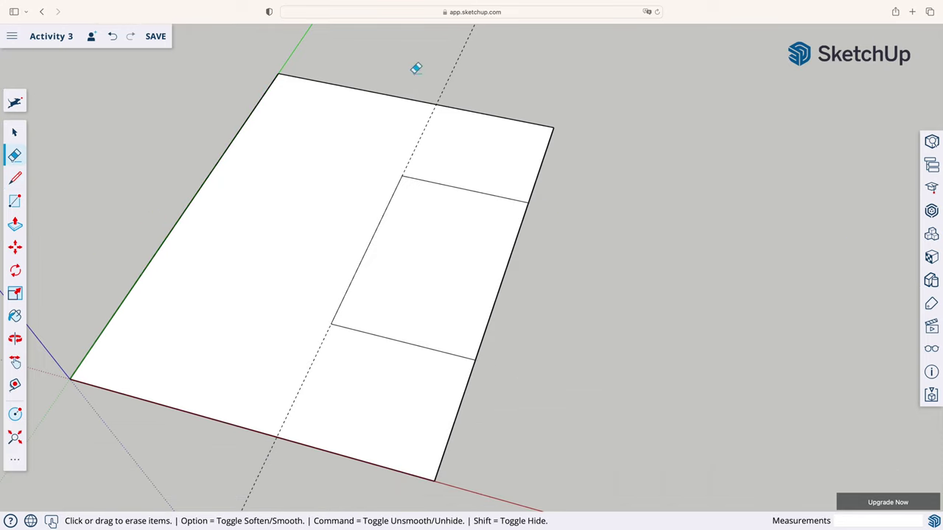
{"action": "left_click_drag", "start_coordinate": [421, 74], "coordinate": [488, 76]}
{"action": "left_click_drag", "start_coordinate": [530, 274], "coordinate": [471, 259]}
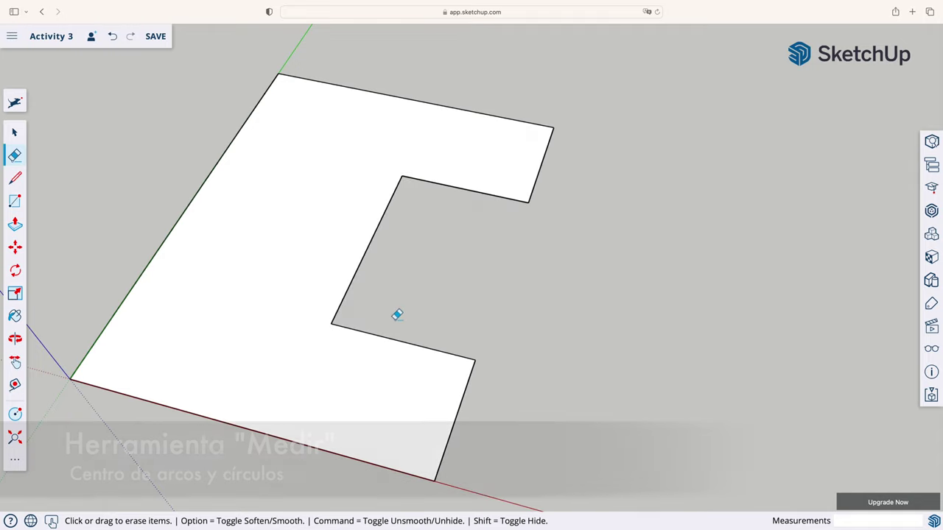
- Place a guide 15 mm above the C shape's bottom edge
{"action": "left_click", "coordinate": [12, 391]}
{"action": "left_click", "coordinate": [73, 383]}
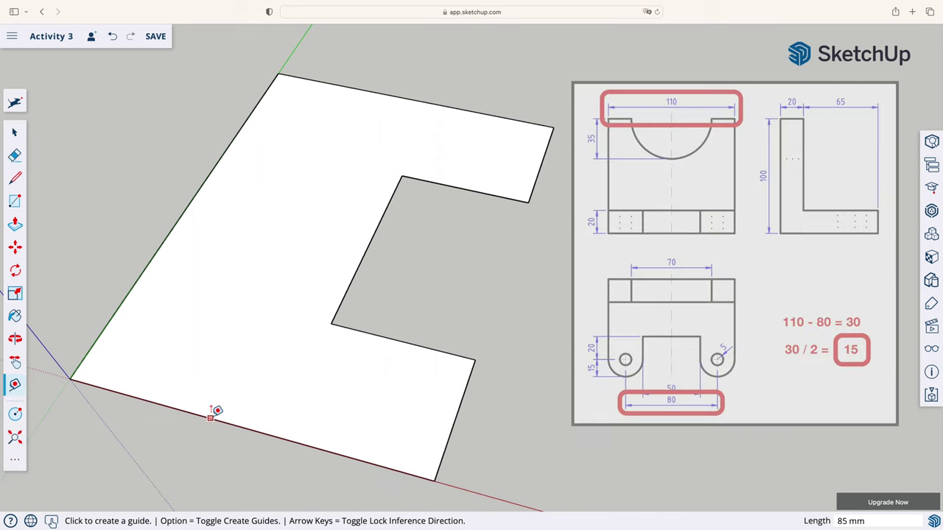
{"action": "left_click", "coordinate": [211, 417]}
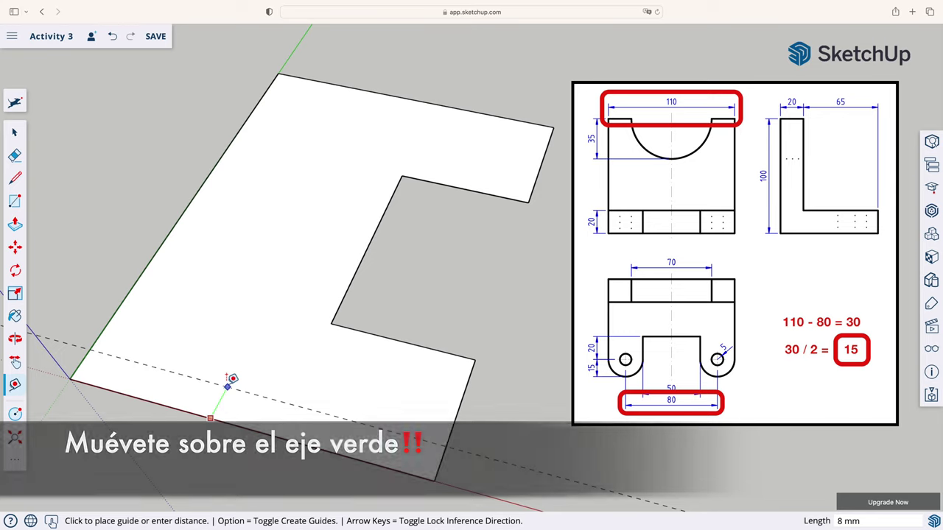
{"action": "type", "text": "1"}
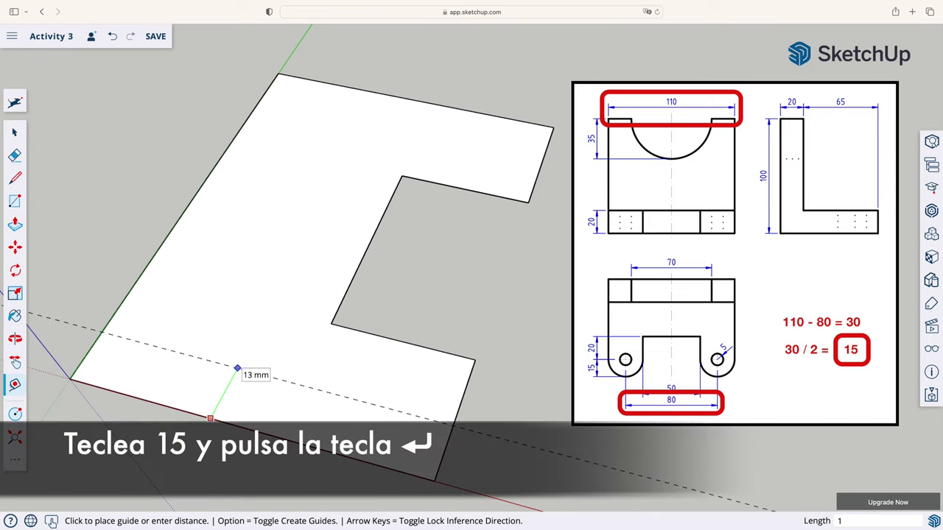
{"action": "type", "text": "5"}
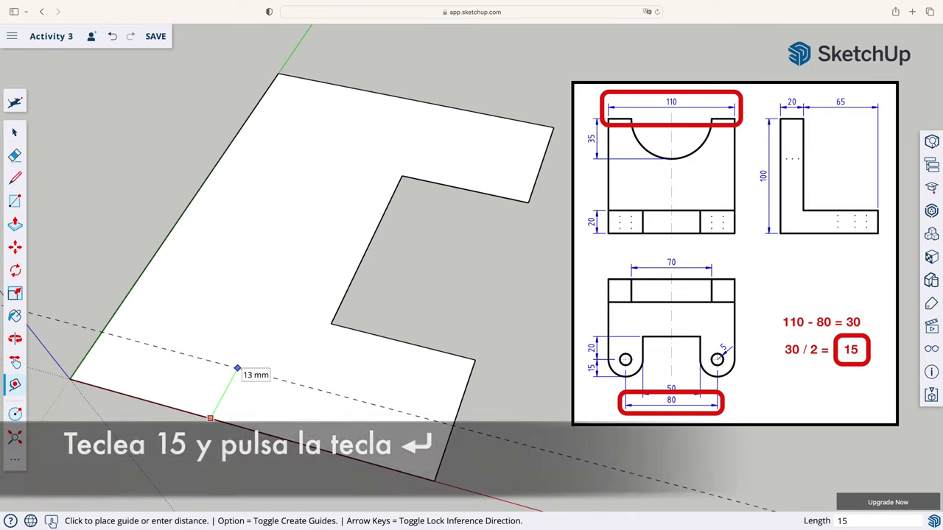
{"action": "key", "text": "Return"}
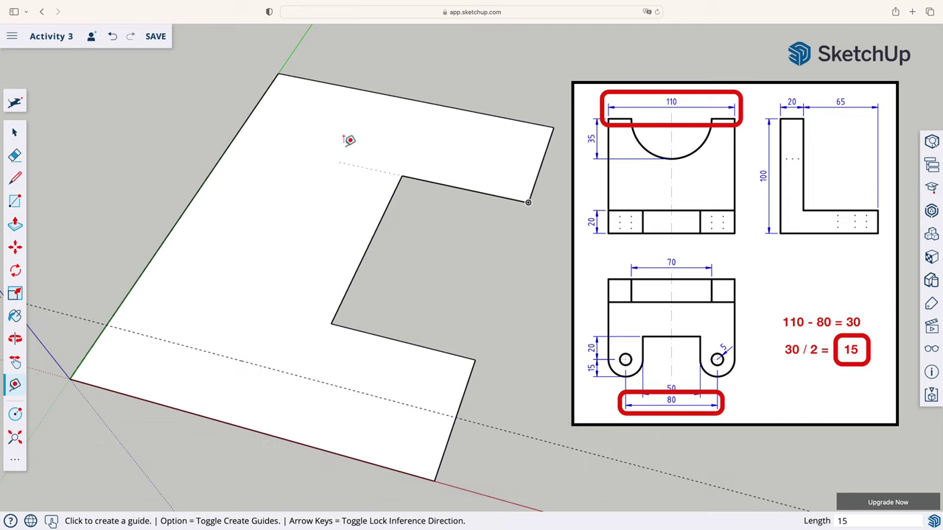
- Add guides 15 mm below the top edge and 15 mm in from the arm ends
{"action": "left_click", "coordinate": [381, 92]}
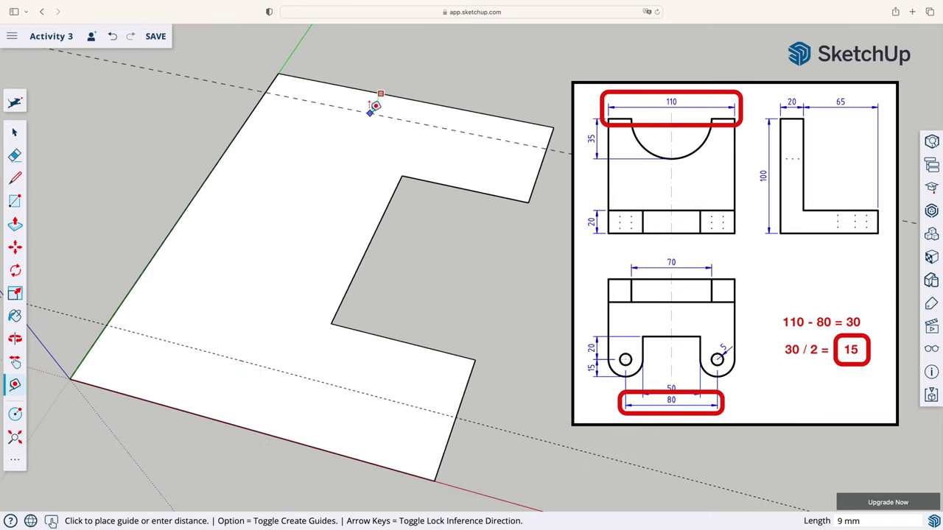
{"action": "type", "text": "1"}
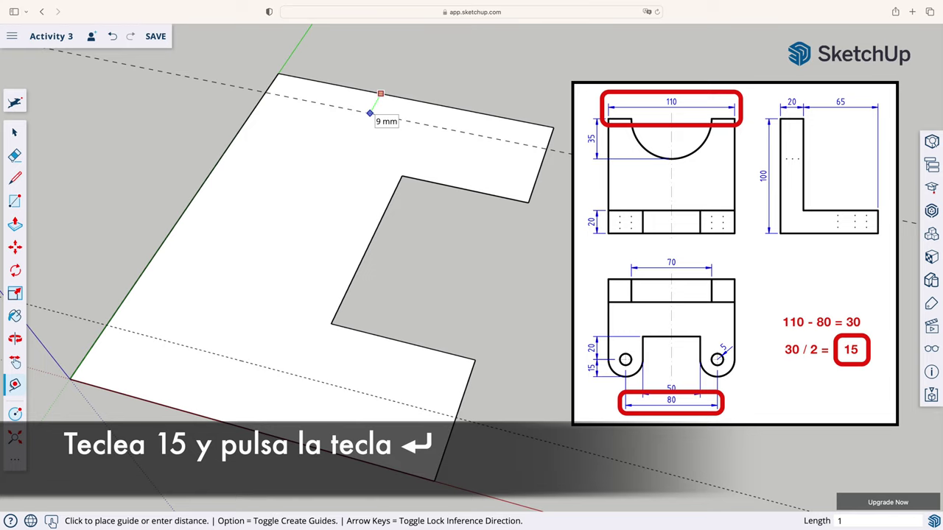
{"action": "type", "text": "5"}
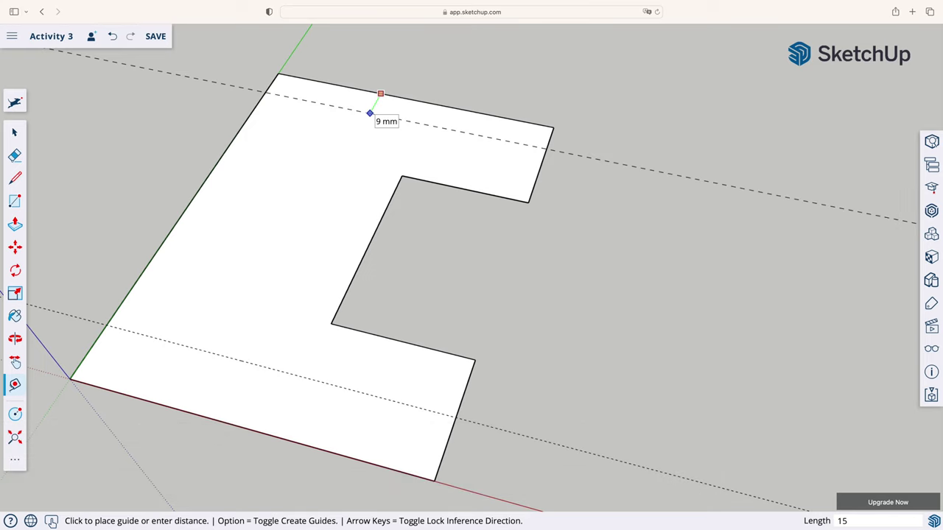
{"action": "key", "text": "Return"}
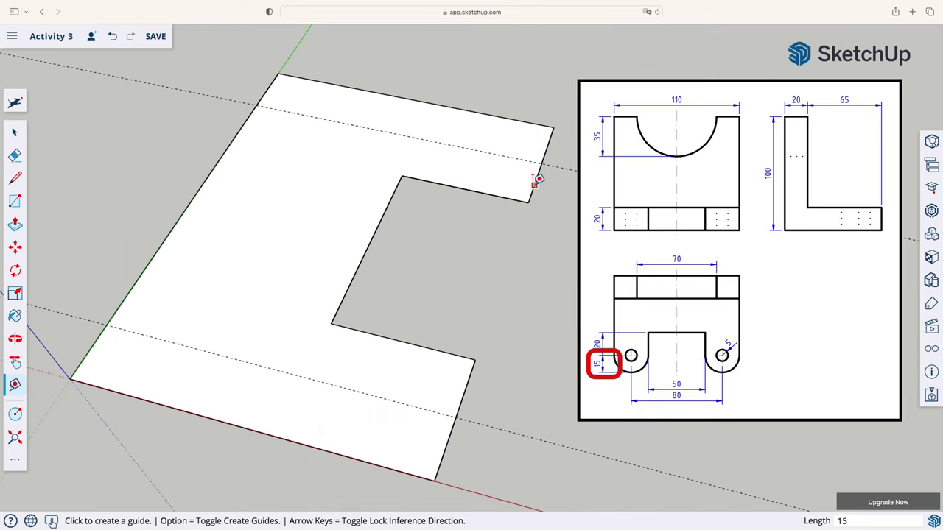
{"action": "left_click", "coordinate": [534, 183]}
{"action": "left_click", "coordinate": [535, 184]}
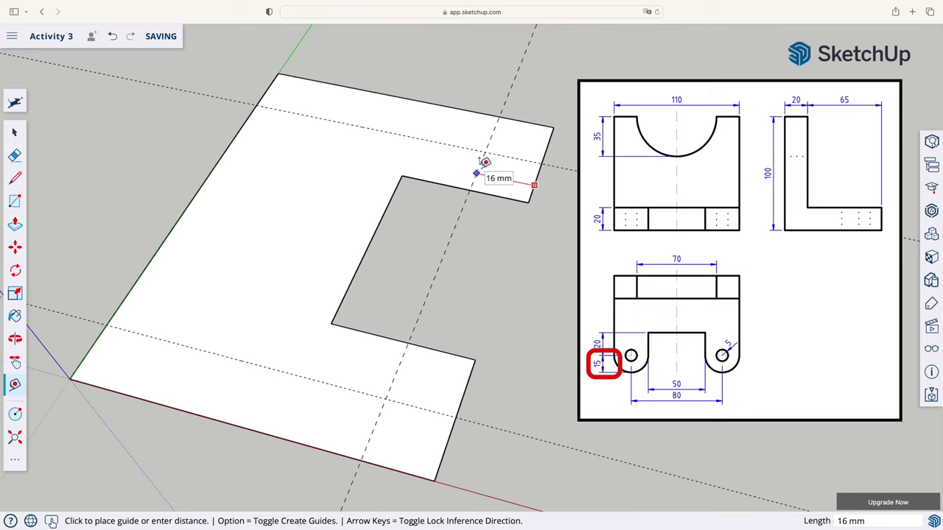
{"action": "type", "text": "1"}
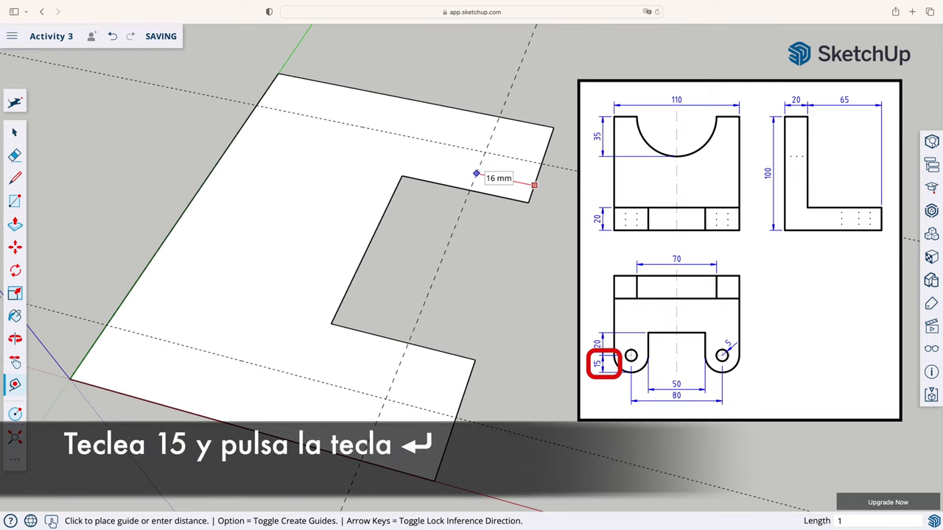
{"action": "type", "text": "5"}
{"action": "key", "text": "Return"}
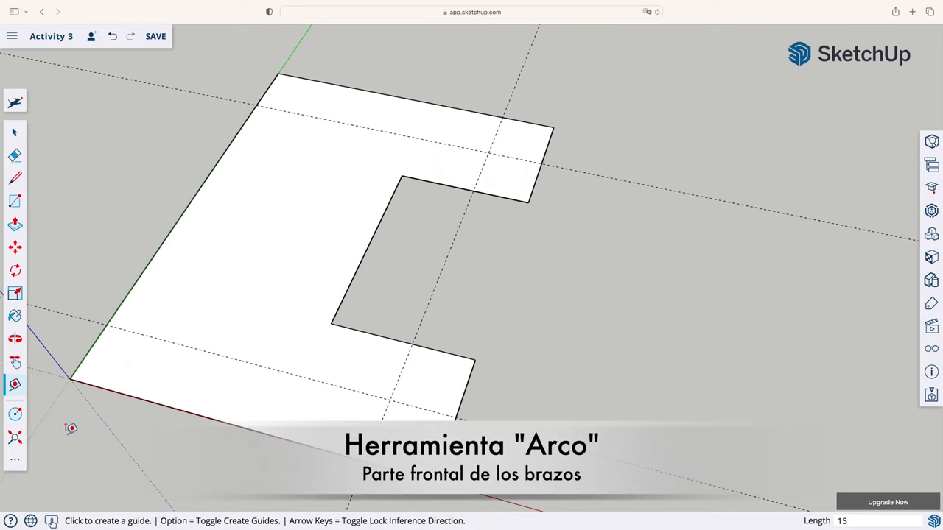
- Draw a half-circle arc across the upper arm's end, centred on the guide intersection
{"action": "left_click", "coordinate": [15, 464]}
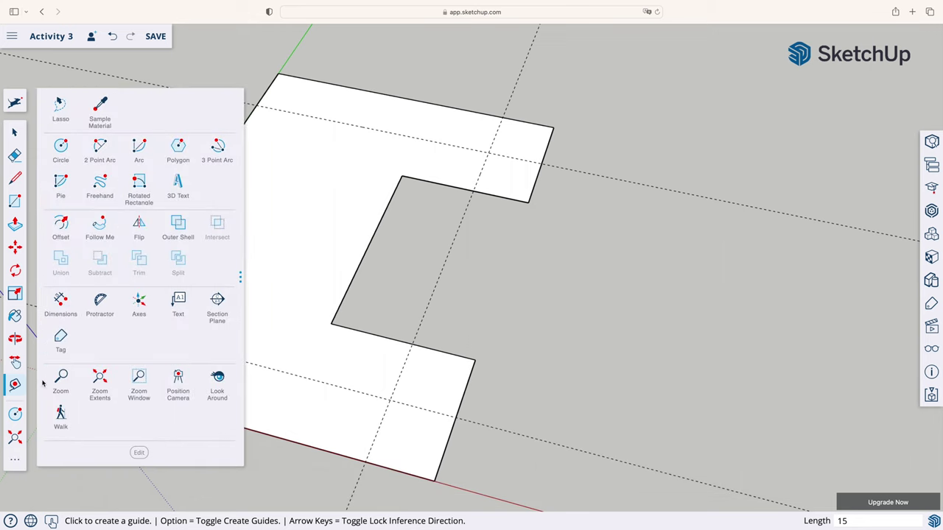
{"action": "left_click", "coordinate": [140, 149]}
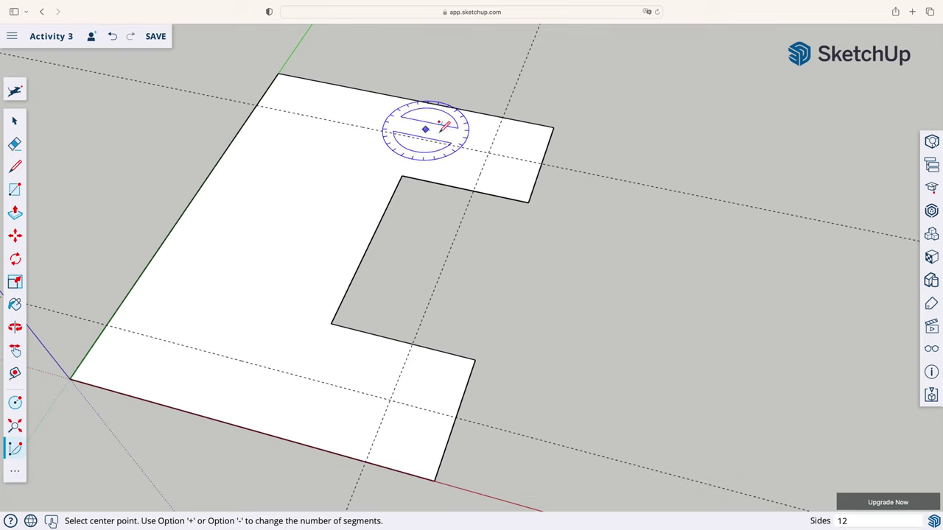
{"action": "left_click", "coordinate": [488, 151]}
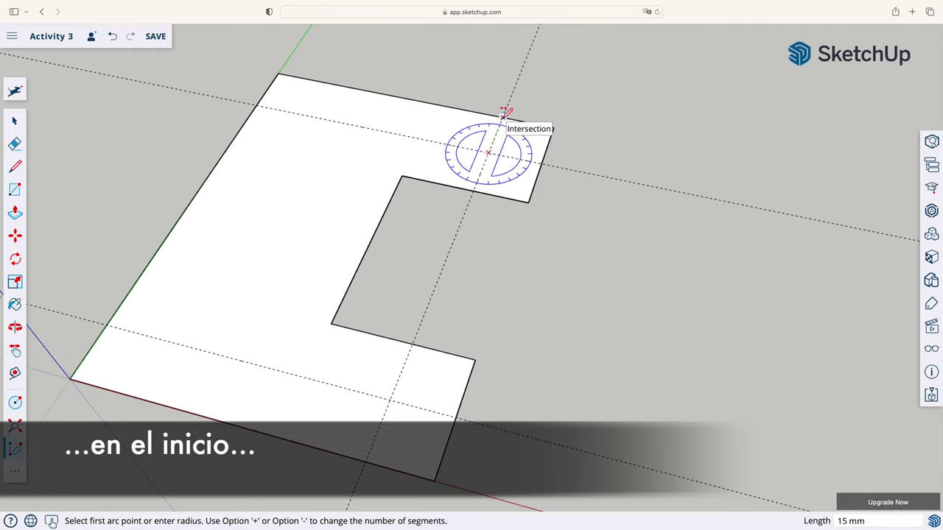
{"action": "left_click", "coordinate": [502, 116]}
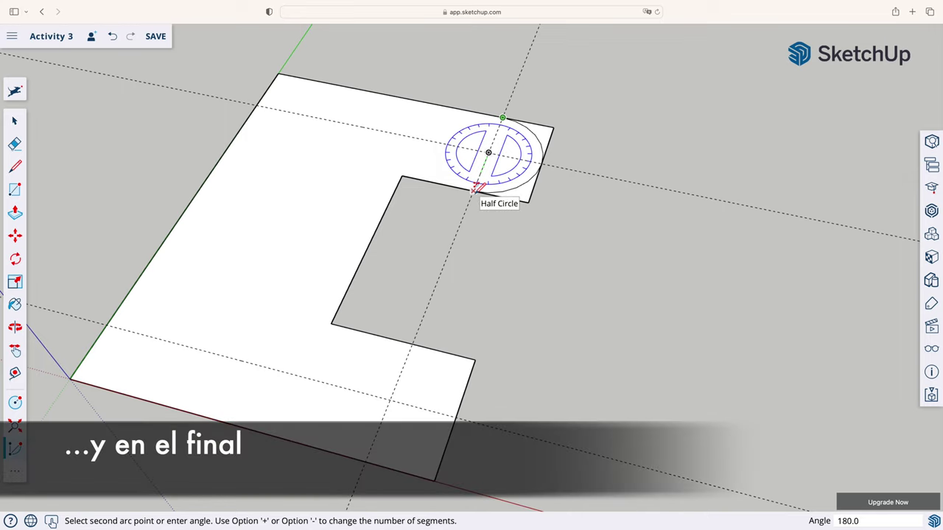
{"action": "left_click", "coordinate": [475, 187]}
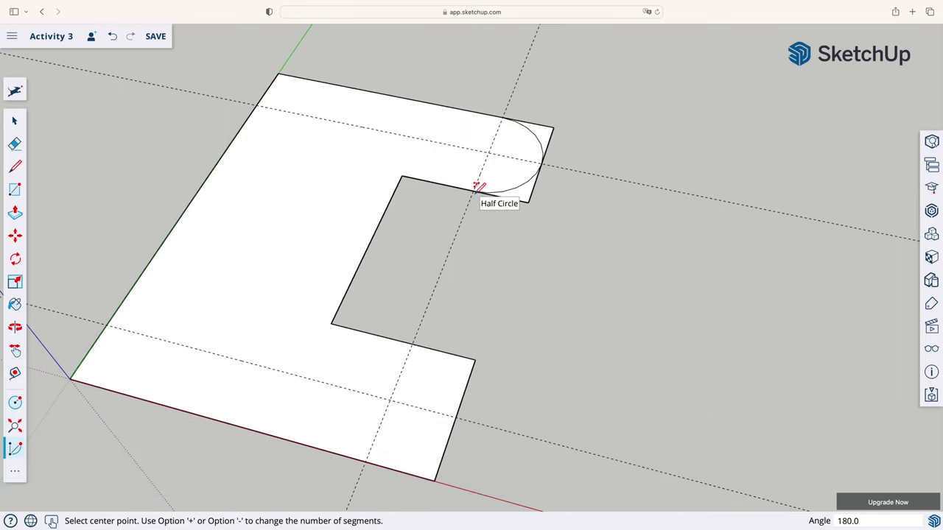
- Draw a 30-sided half-circle arc across the lower arm's end from its guide intersection
{"action": "left_click", "coordinate": [15, 451]}
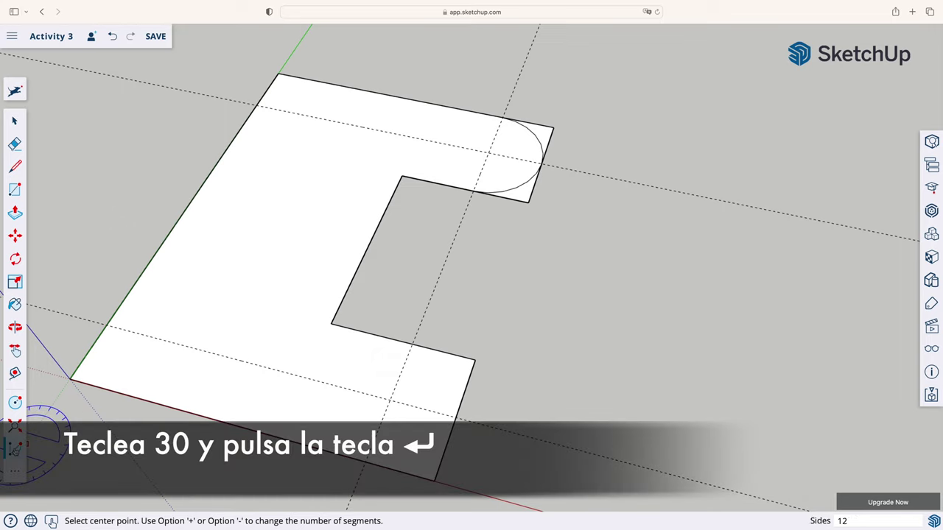
{"action": "type", "text": "30"}
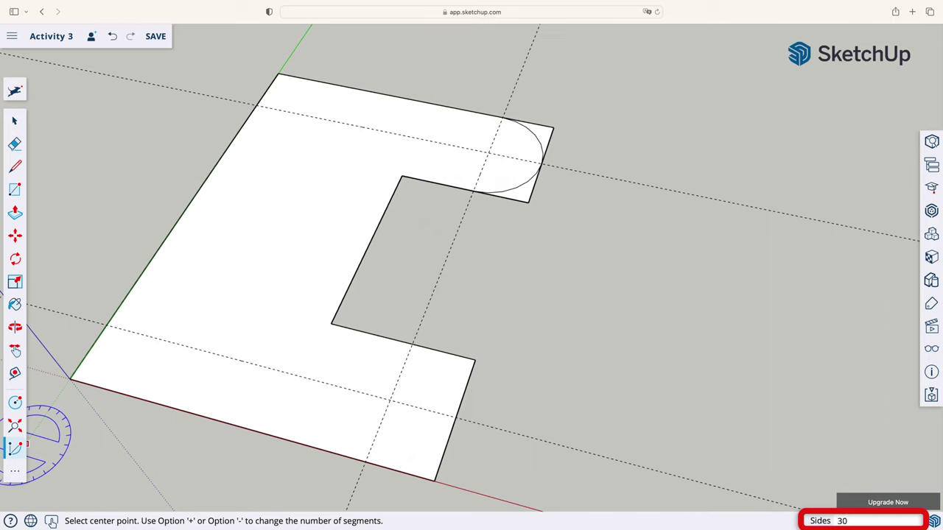
{"action": "key", "text": "Return"}
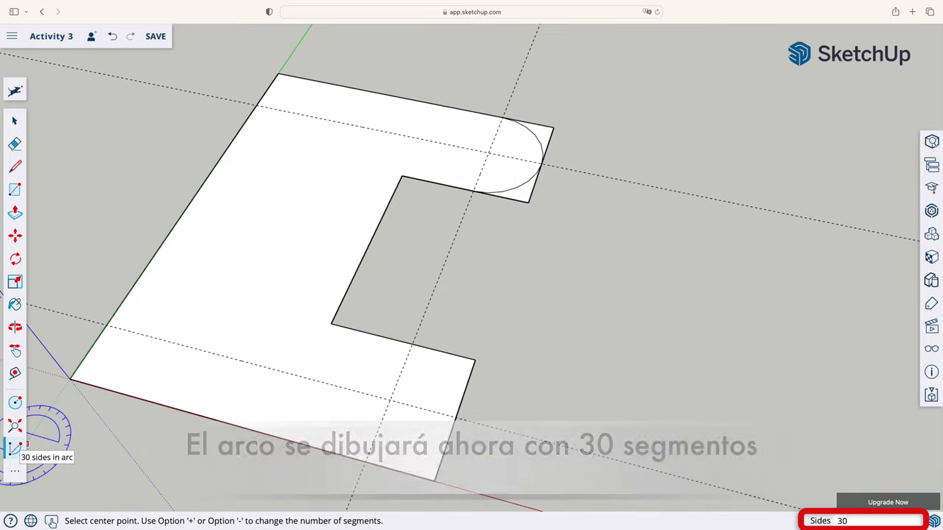
{"action": "left_click", "coordinate": [390, 398]}
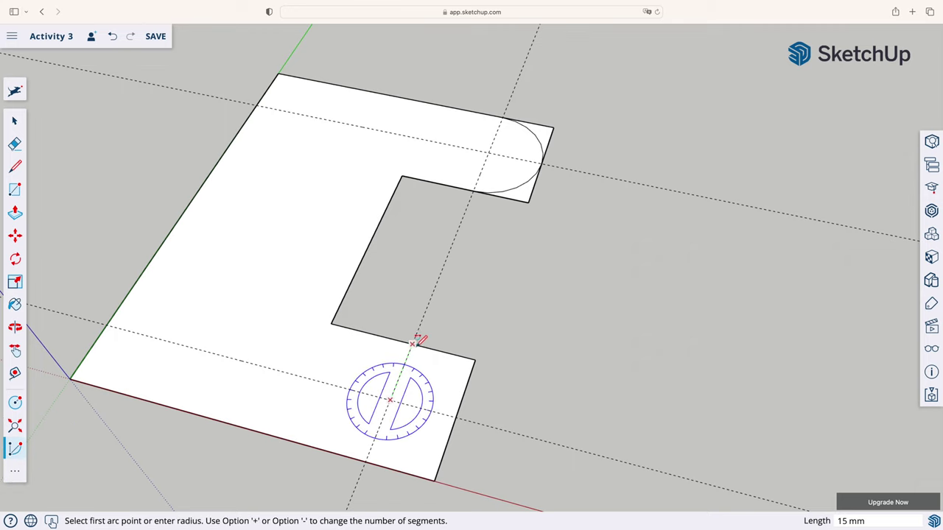
{"action": "left_click", "coordinate": [413, 343]}
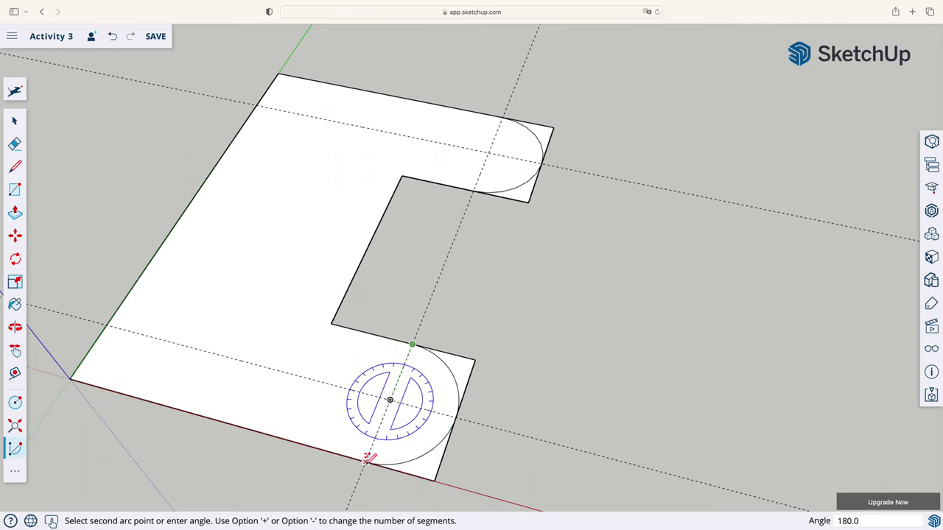
{"action": "left_click", "coordinate": [368, 457]}
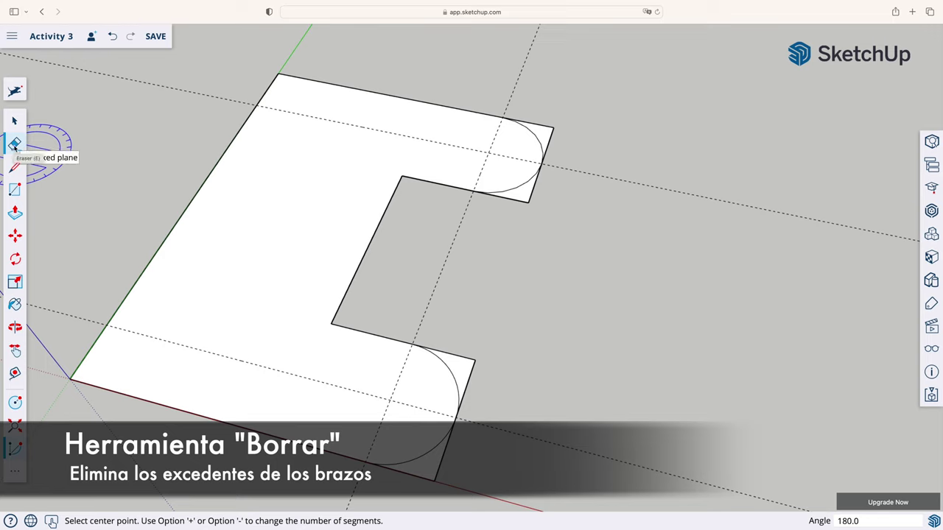
- Erase the leftover square corner edges beyond the upper and lower arm arcs
{"action": "left_click", "coordinate": [15, 144]}
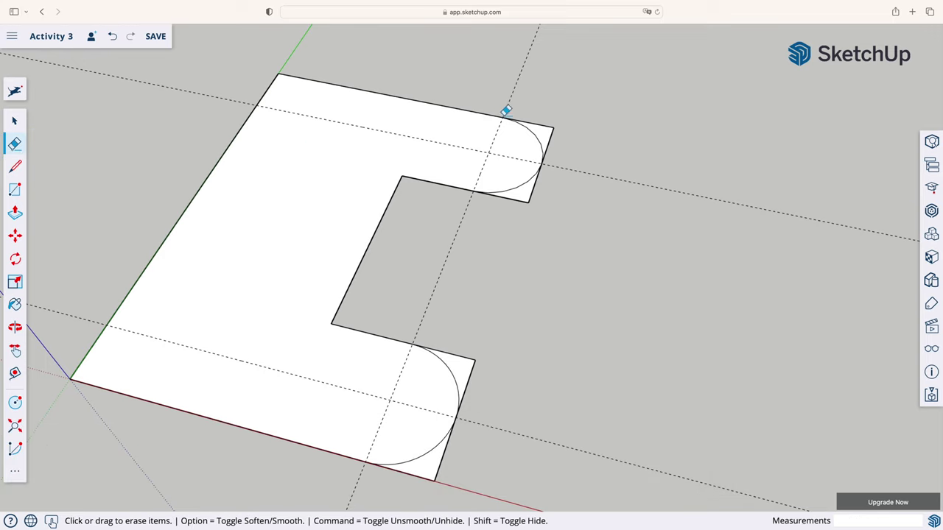
{"action": "mouse_move", "coordinate": [534, 116]}
{"action": "left_mouse_down"}
{"action": "mouse_move", "coordinate": [556, 155]}
{"action": "mouse_move", "coordinate": [507, 201]}
{"action": "left_mouse_up"}
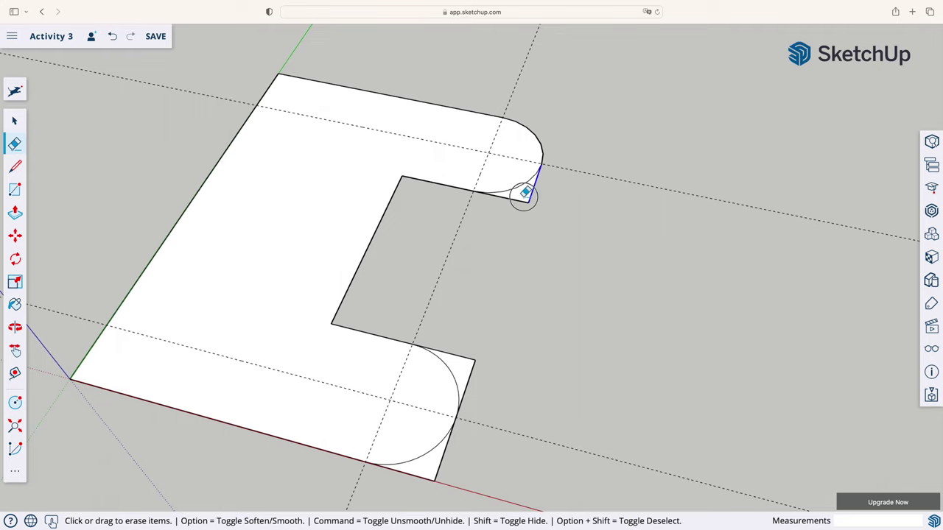
{"action": "left_click_drag", "start_coordinate": [454, 343], "coordinate": [484, 385]}
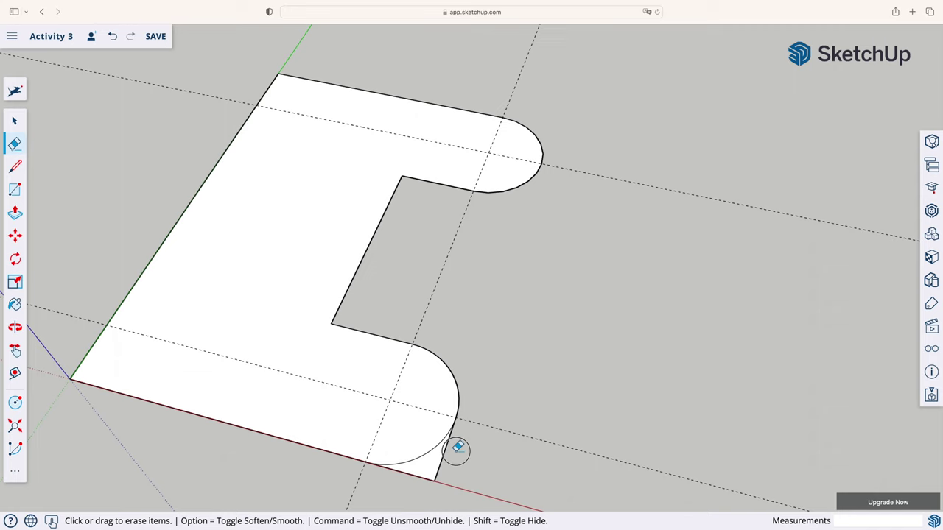
{"action": "left_click_drag", "start_coordinate": [457, 448], "coordinate": [406, 482]}
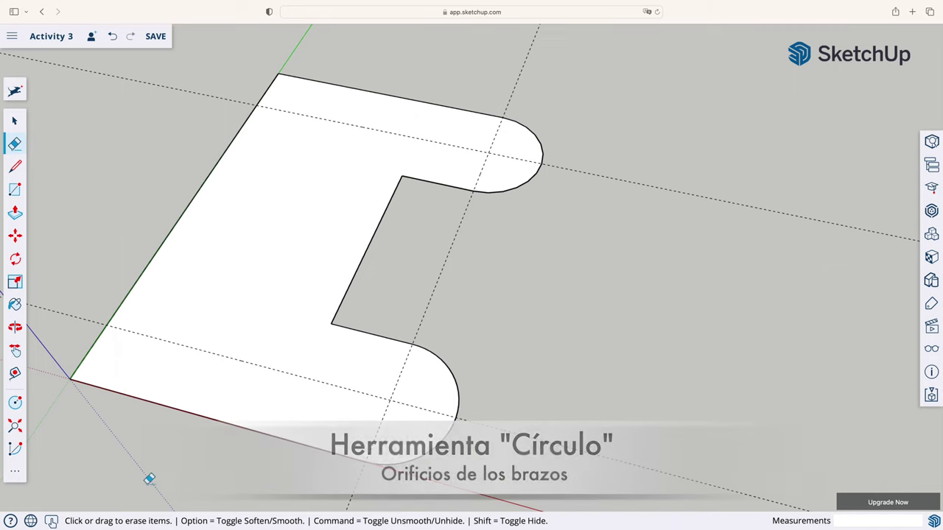
- Draw 48-sided circles of radius 5 at the upper and lower arm guide intersections
{"action": "left_click", "coordinate": [16, 474]}
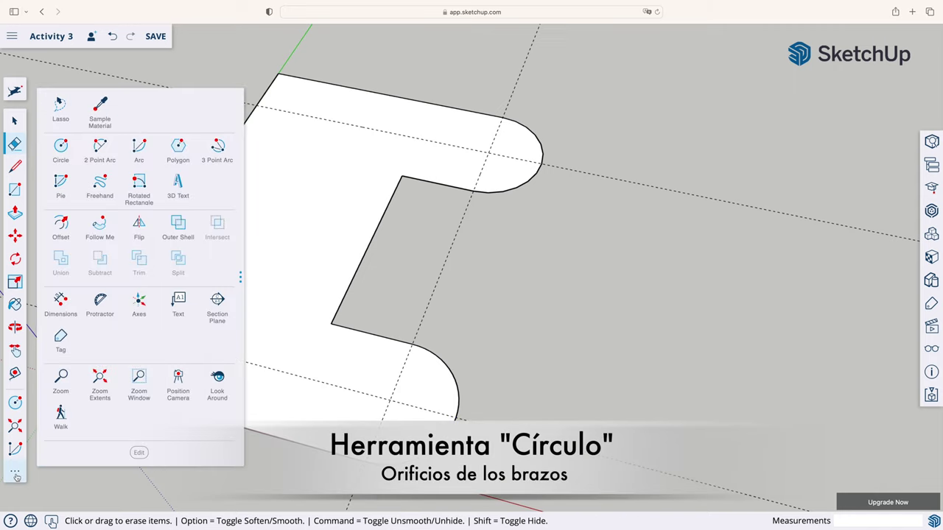
{"action": "left_click", "coordinate": [63, 150]}
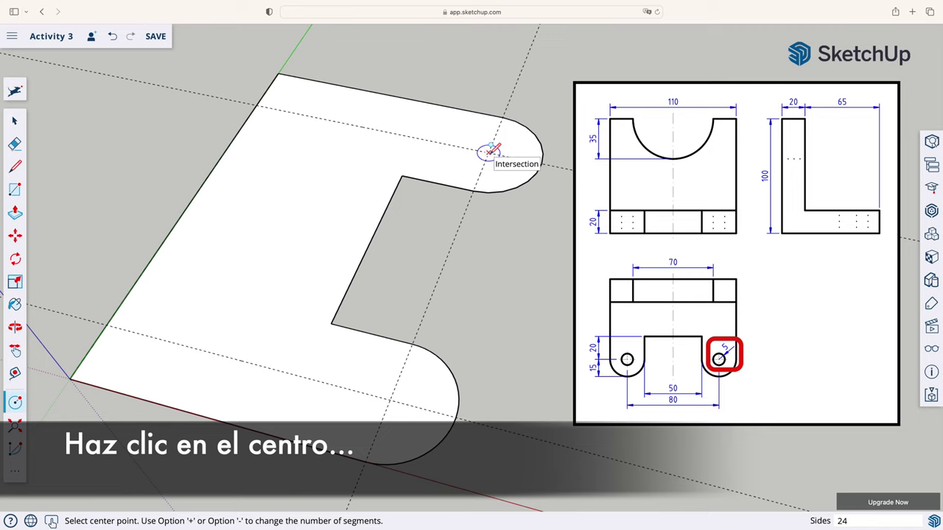
{"action": "left_click", "coordinate": [488, 151]}
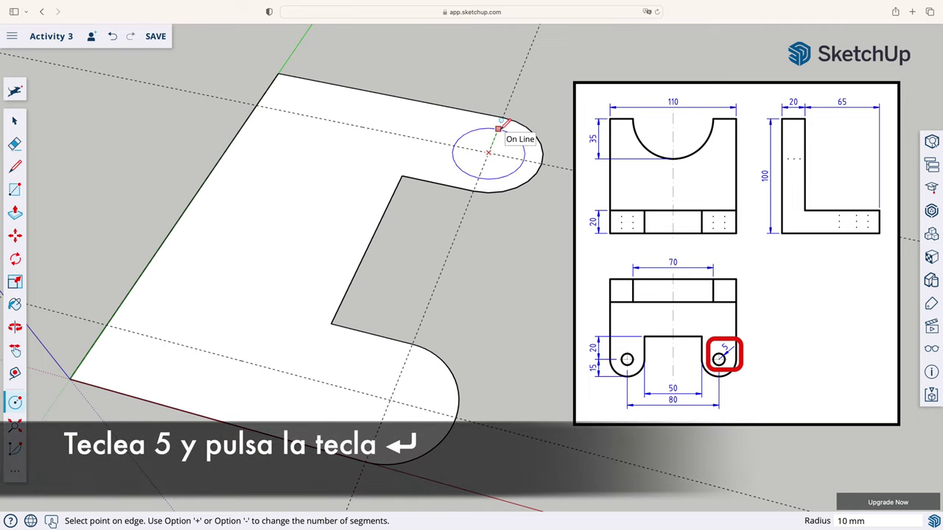
{"action": "type", "text": "5"}
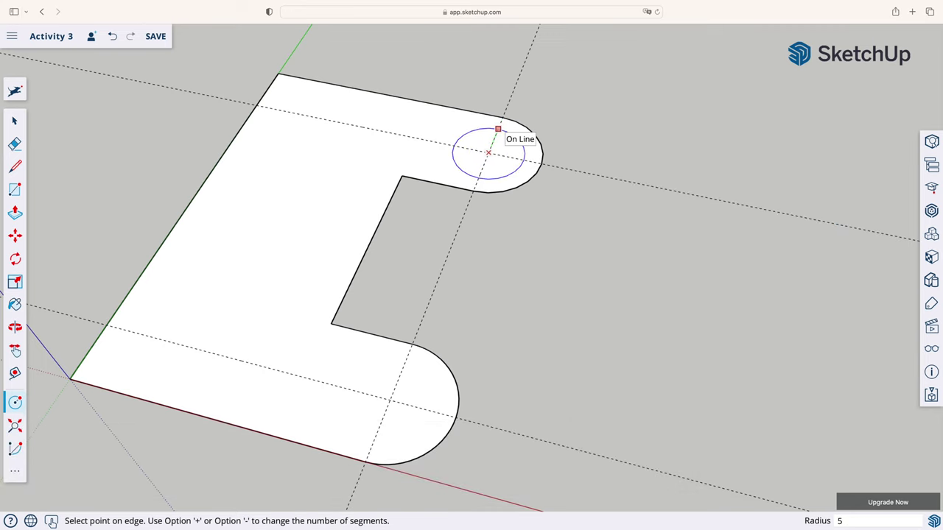
{"action": "key", "text": "Return"}
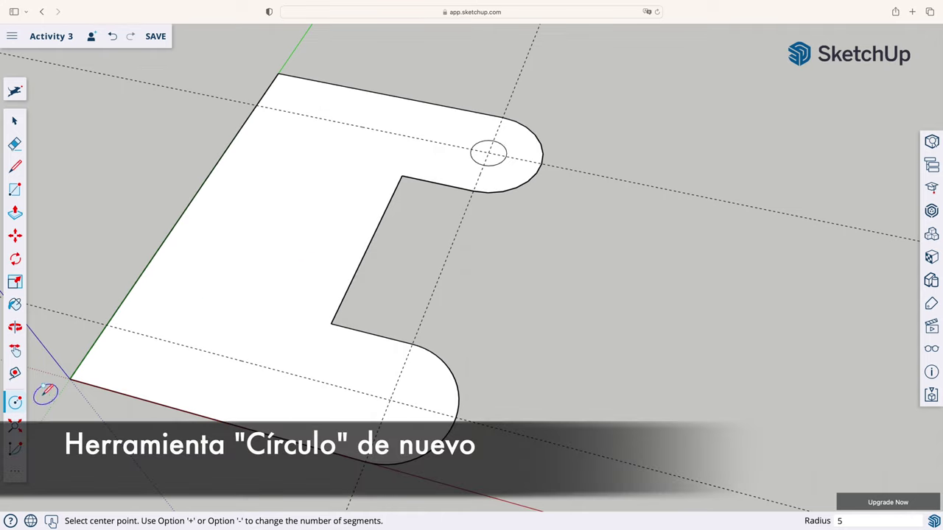
{"action": "left_click", "coordinate": [15, 402]}
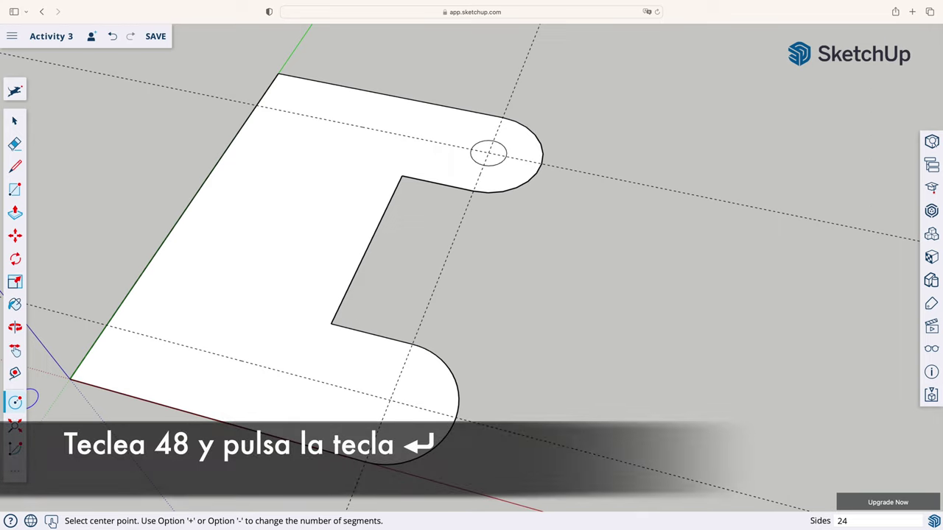
{"action": "type", "text": "48"}
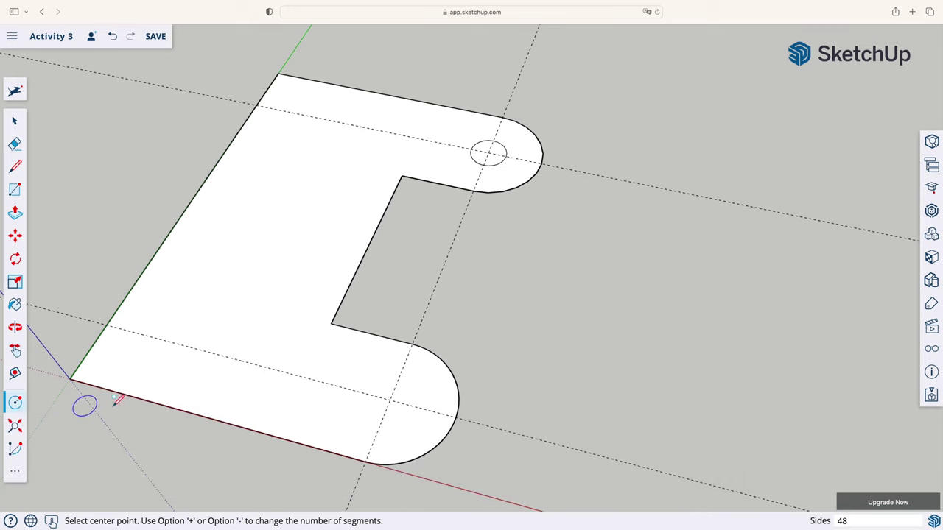
{"action": "left_click", "coordinate": [389, 400]}
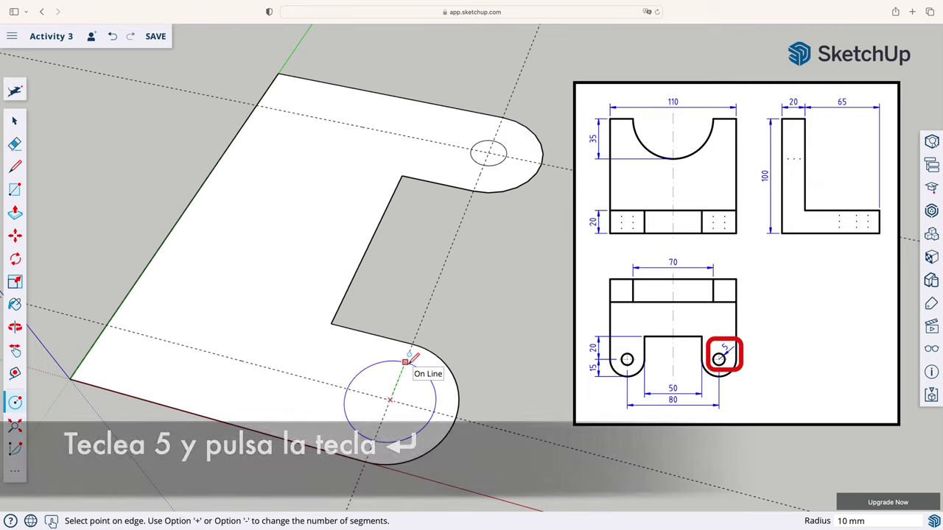
{"action": "type", "text": "5"}
{"action": "key", "text": "Return"}
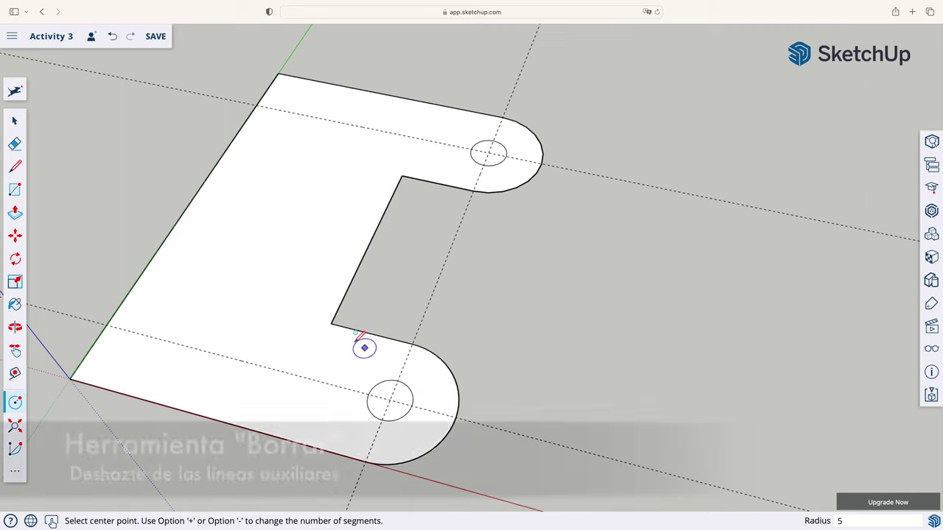
{"action": "left_click", "coordinate": [15, 145]}
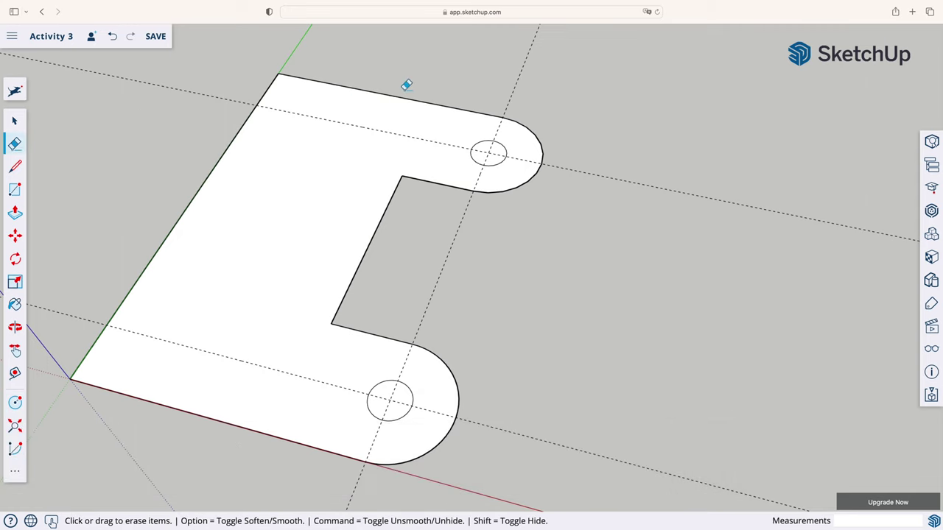
- Erase the slanted, upper horizontal and lower dashed guide lines
{"action": "left_click_drag", "start_coordinate": [483, 86], "coordinate": [551, 97]}
{"action": "left_click_drag", "start_coordinate": [604, 137], "coordinate": [582, 206]}
{"action": "left_click_drag", "start_coordinate": [500, 405], "coordinate": [484, 448]}
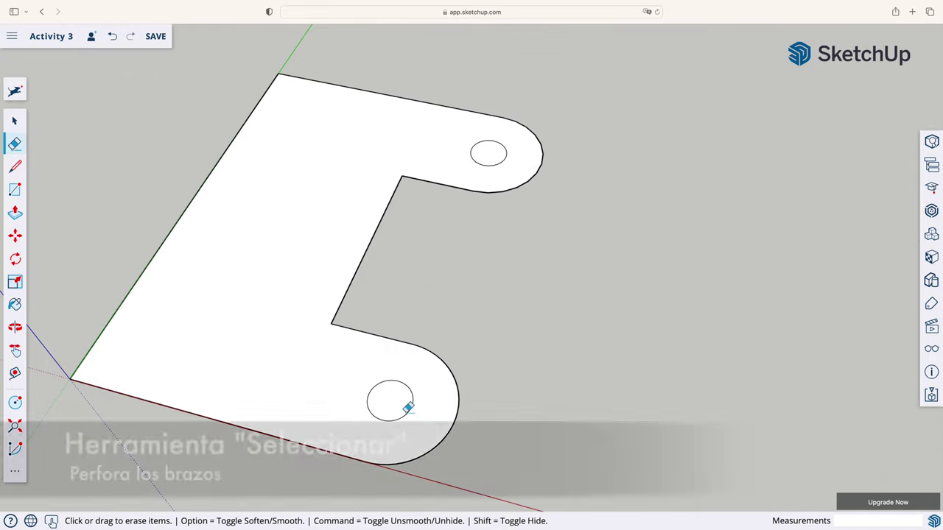
{"action": "left_click", "coordinate": [15, 121]}
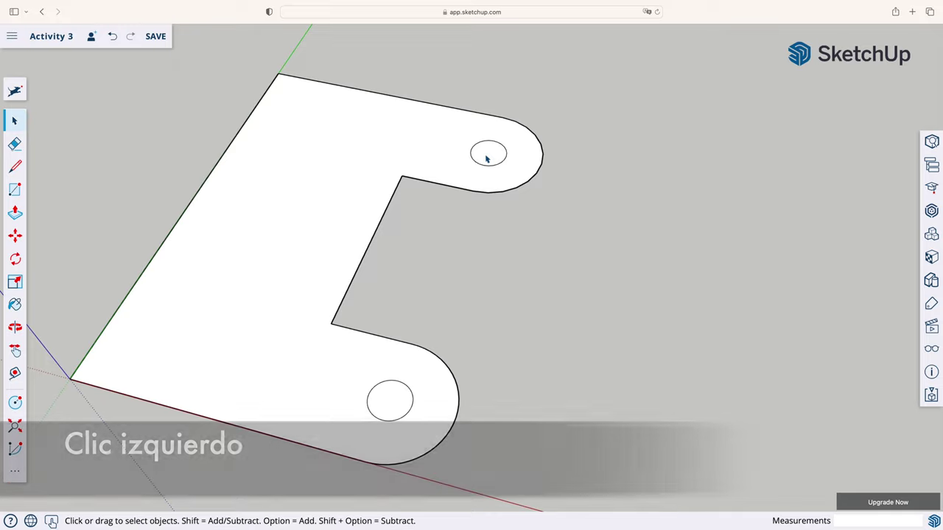
- Erase the faces inside the upper and lower circles to leave two holes
{"action": "left_click", "coordinate": [486, 159]}
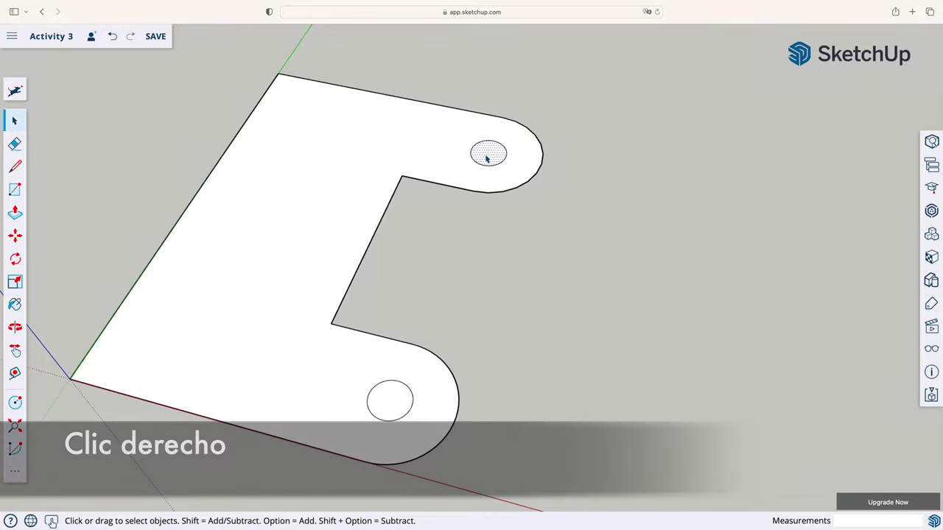
{"action": "right_click", "coordinate": [486, 159]}
{"action": "left_click", "coordinate": [502, 209]}
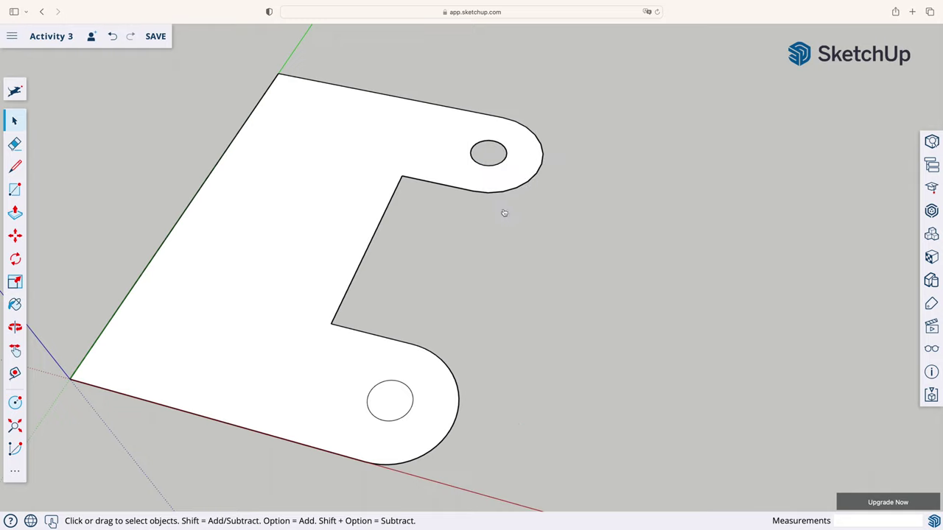
{"action": "left_click", "coordinate": [391, 401]}
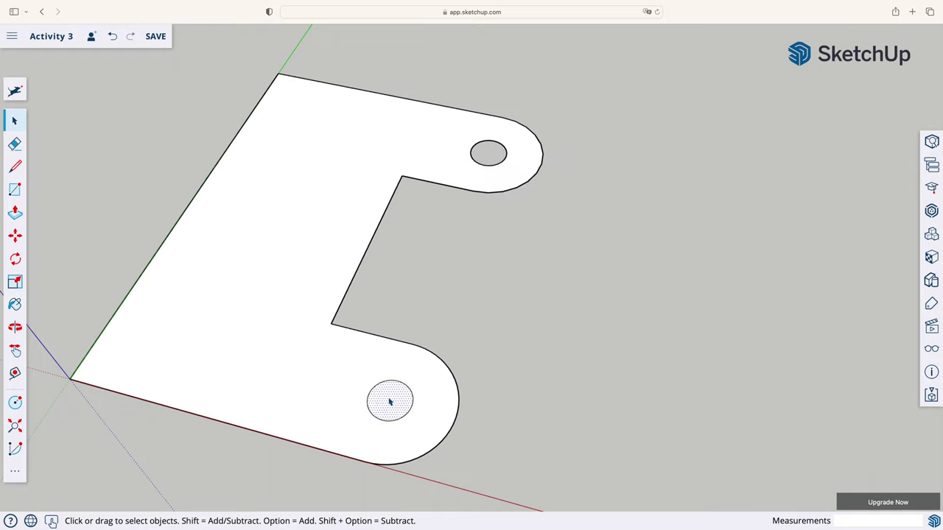
{"action": "right_click", "coordinate": [390, 400]}
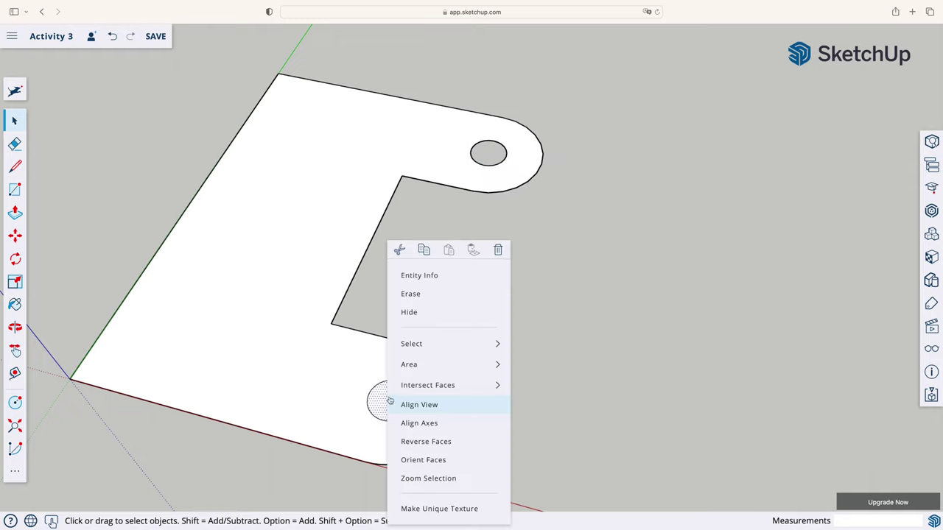
{"action": "left_click", "coordinate": [424, 298]}
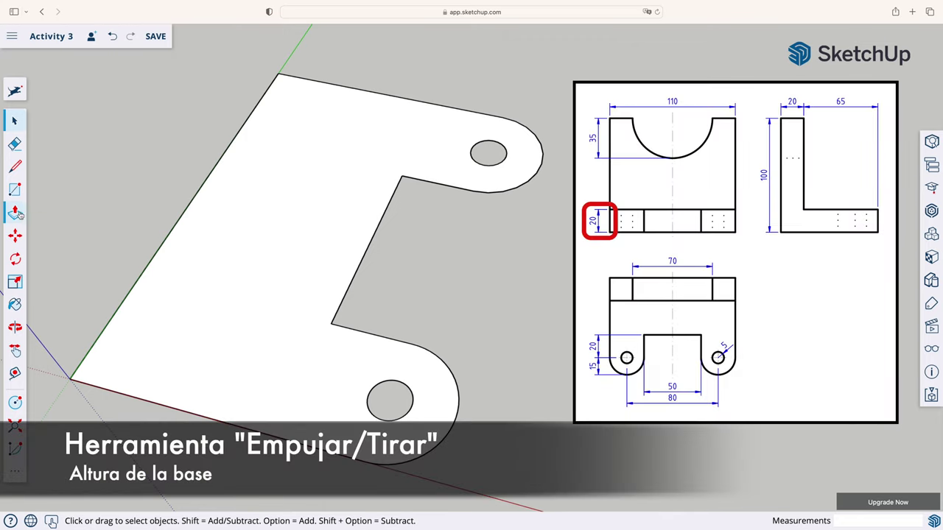
- Push/Pull the bracket outline face up 20 mm into a solid plate
{"action": "left_click", "coordinate": [14, 214]}
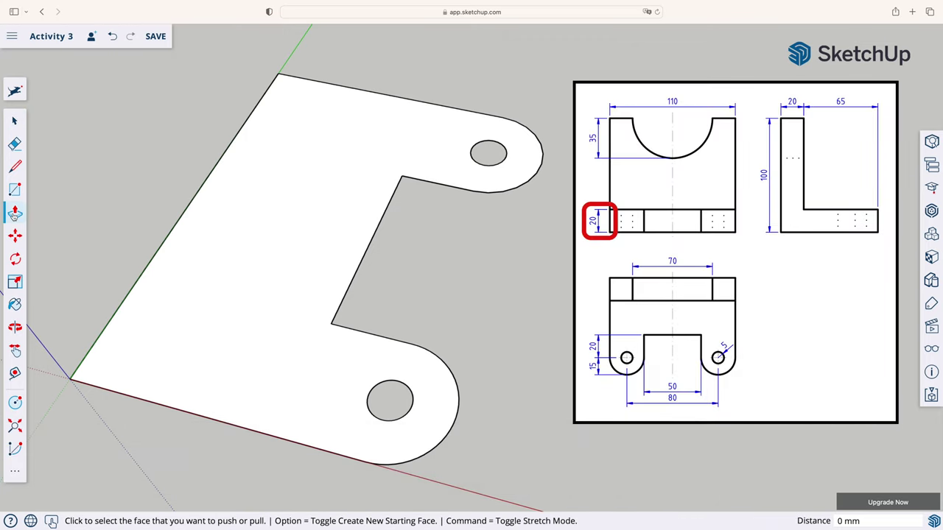
{"action": "left_click", "coordinate": [268, 299]}
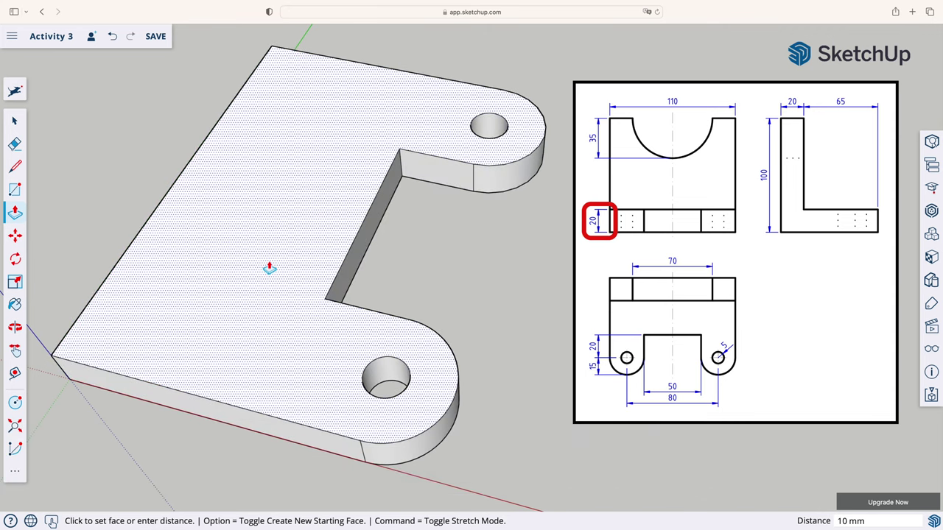
{"action": "type", "text": "20"}
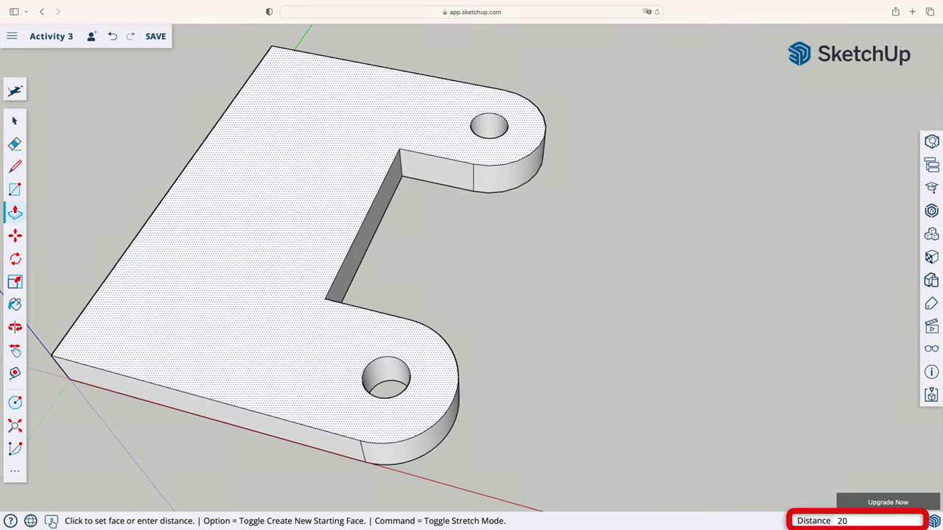
{"action": "key", "text": "Return"}
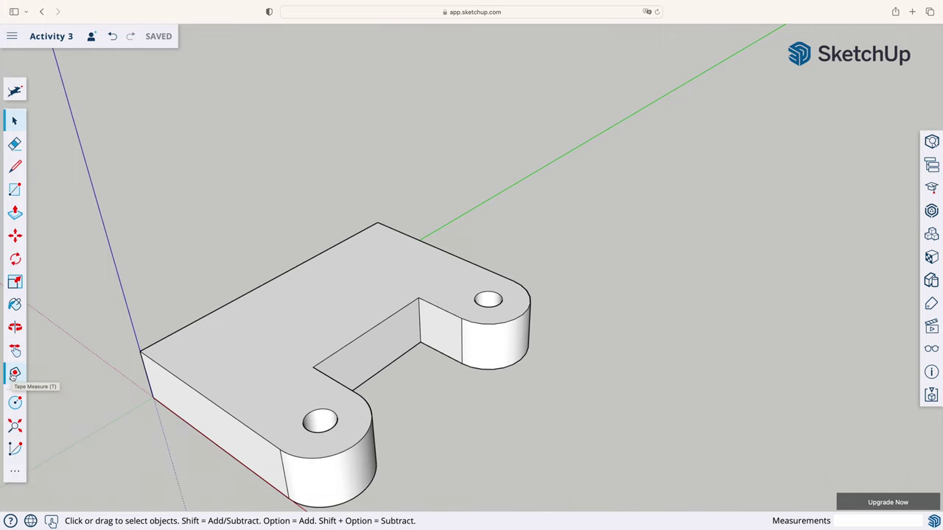
- Place a Tape Measure guide 20 mm in from the plate's back top edge
{"action": "left_click", "coordinate": [15, 374]}
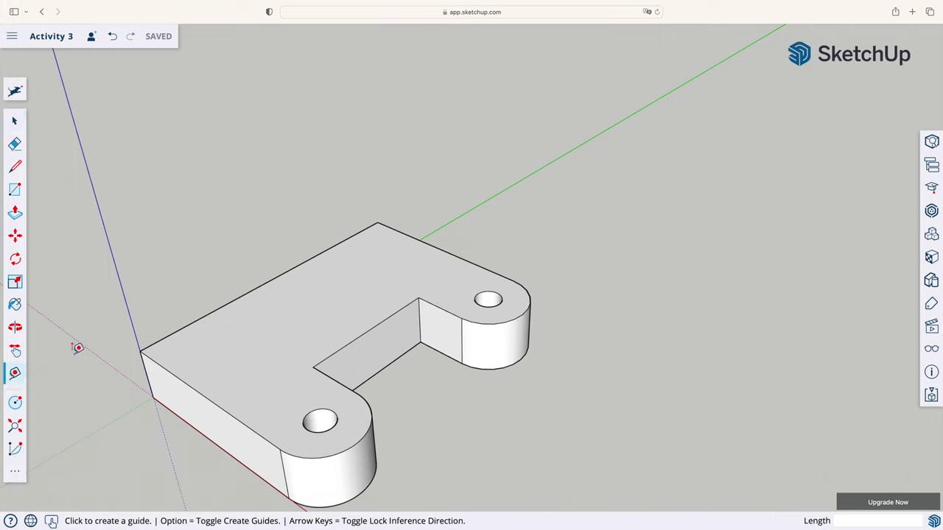
{"action": "left_click", "coordinate": [198, 319]}
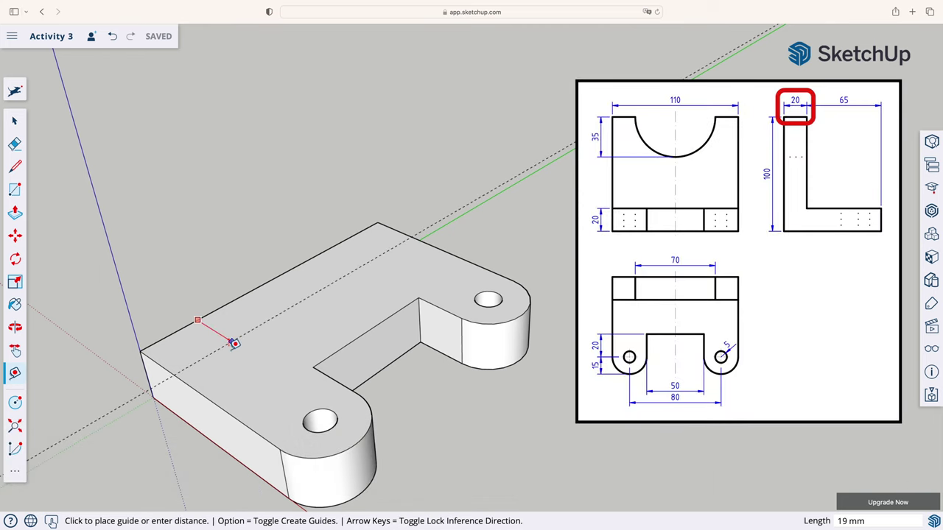
{"action": "type", "text": "2"}
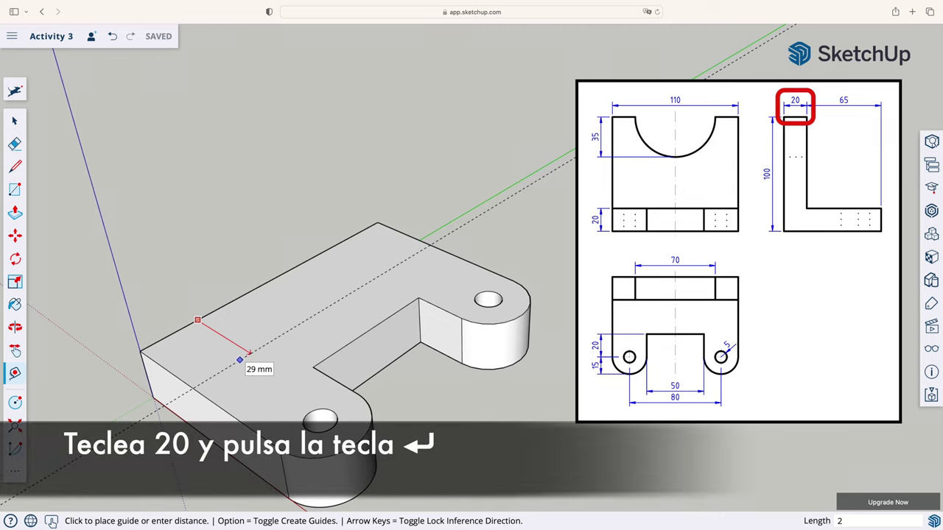
{"action": "type", "text": "0"}
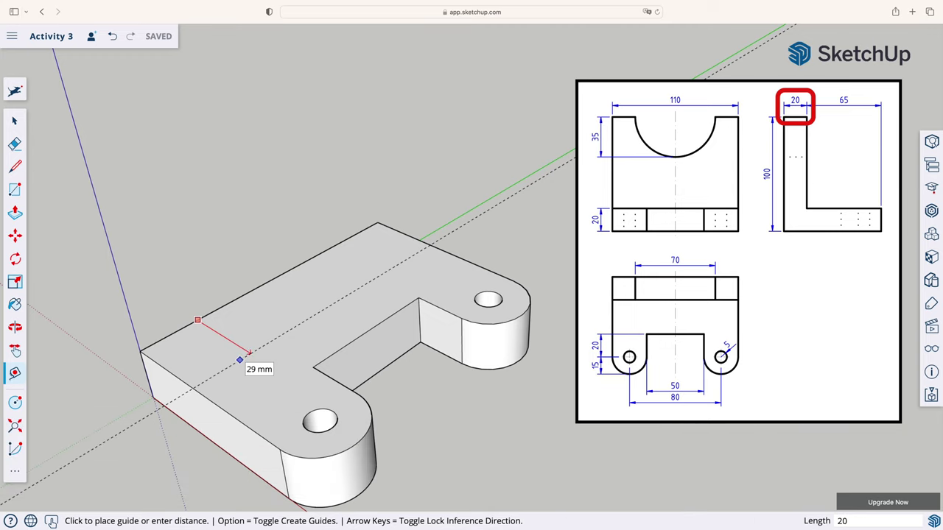
{"action": "key", "text": "Return"}
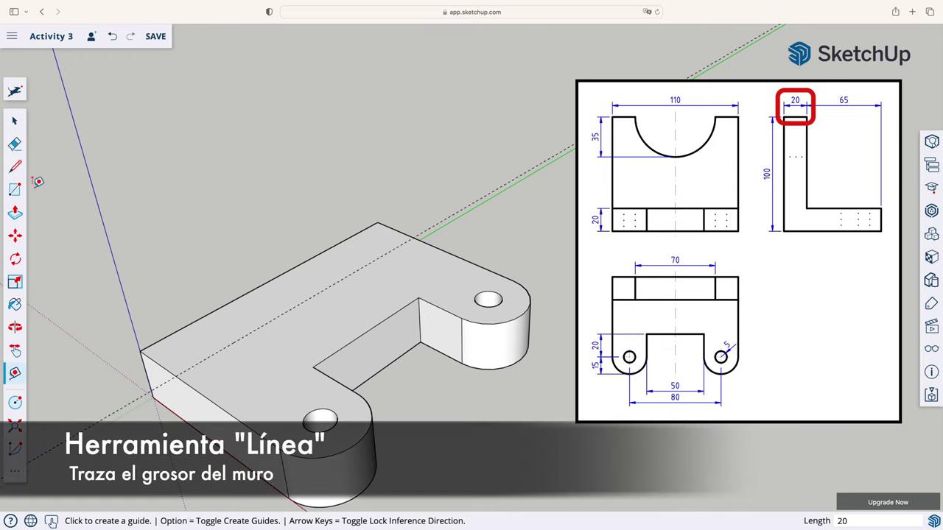
- Draw a line along the guide across the top face to split off the strip
{"action": "left_click", "coordinate": [15, 167]}
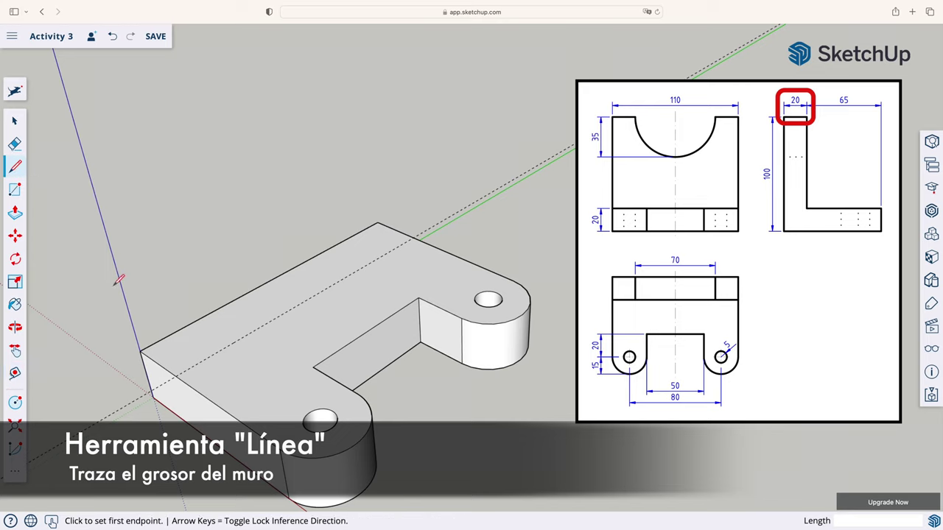
{"action": "left_click", "coordinate": [176, 376]}
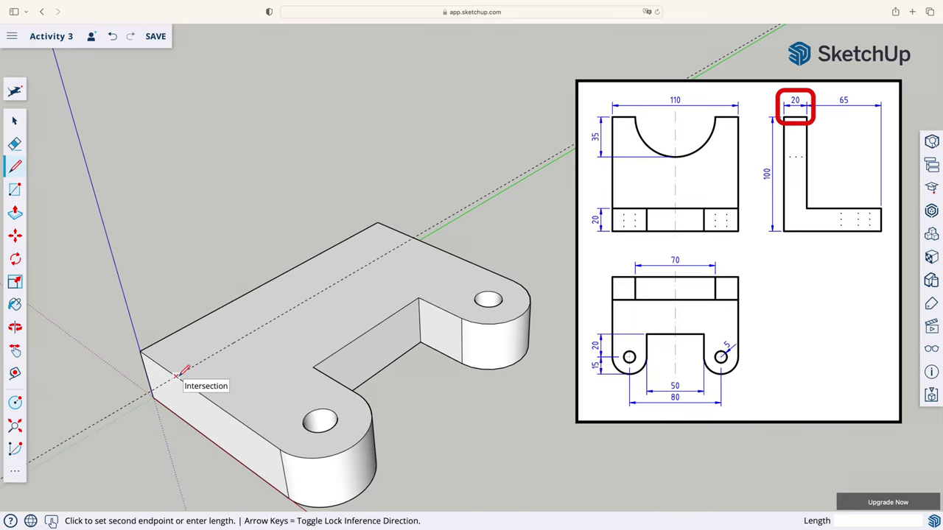
{"action": "left_click", "coordinate": [415, 237]}
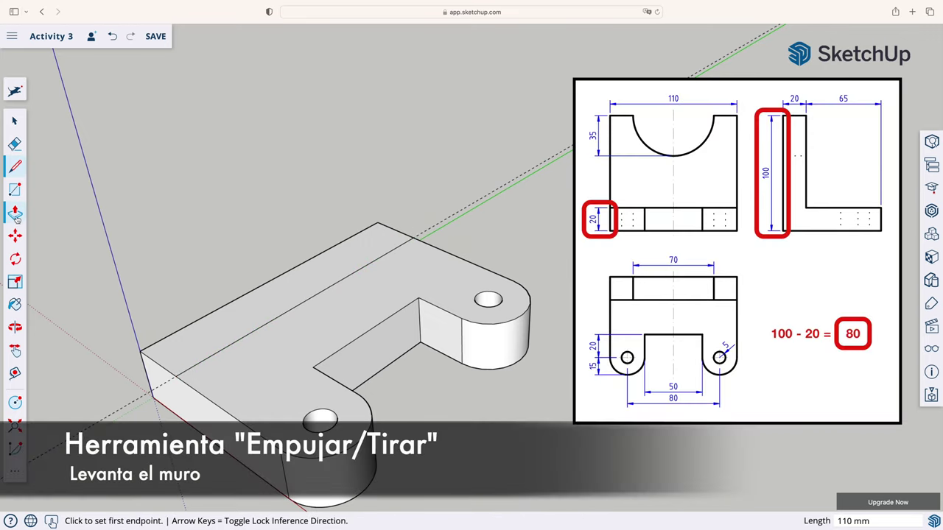
- Pull the 20 mm back strip up 80 mm to form the upright wall
{"action": "left_click", "coordinate": [15, 212]}
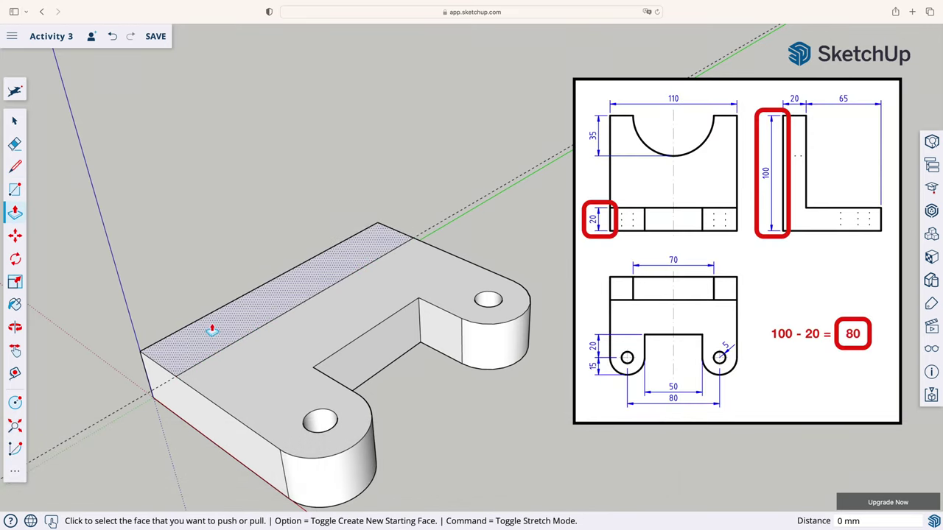
{"action": "left_click", "coordinate": [213, 331]}
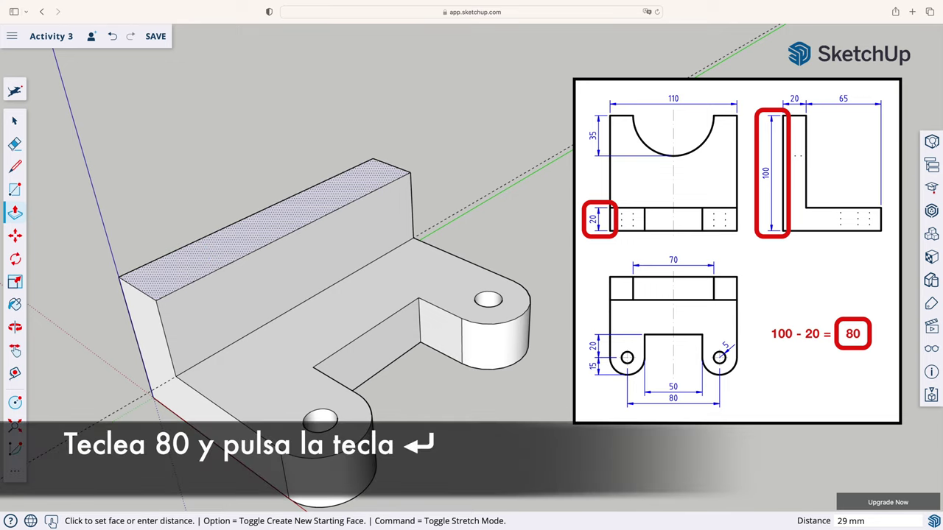
{"action": "type", "text": "80"}
{"action": "key", "text": "Return"}
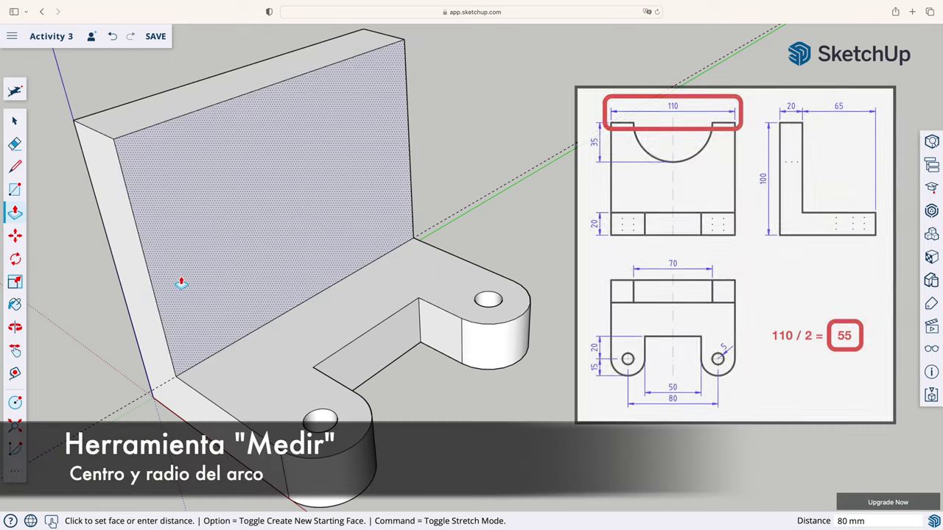
- Place vertical wall guides 55 mm from the side edge and 35 mm beyond that
{"action": "left_click", "coordinate": [15, 373]}
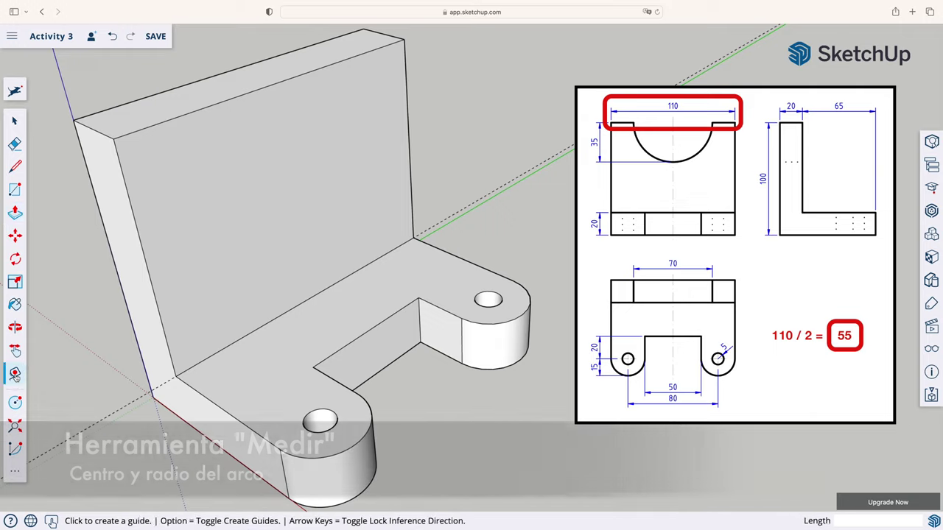
{"action": "left_click", "coordinate": [139, 237]}
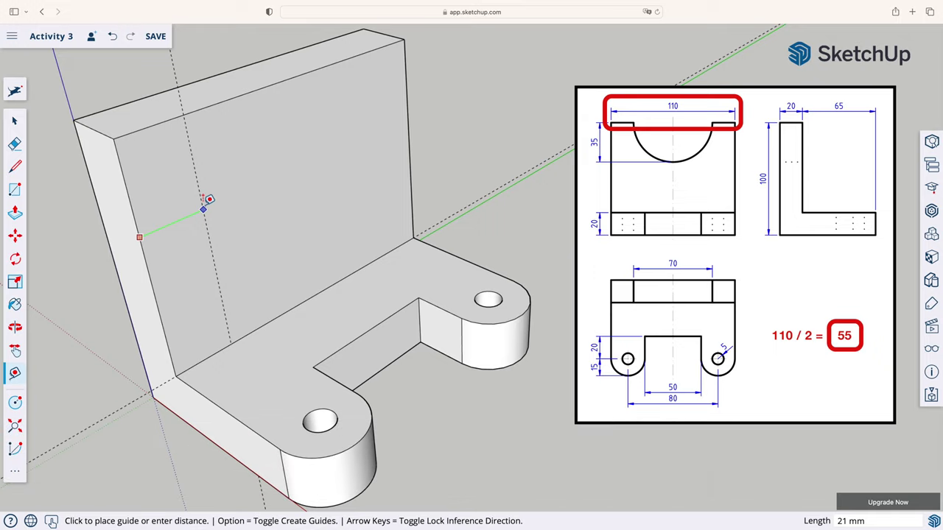
{"action": "type", "text": "5"}
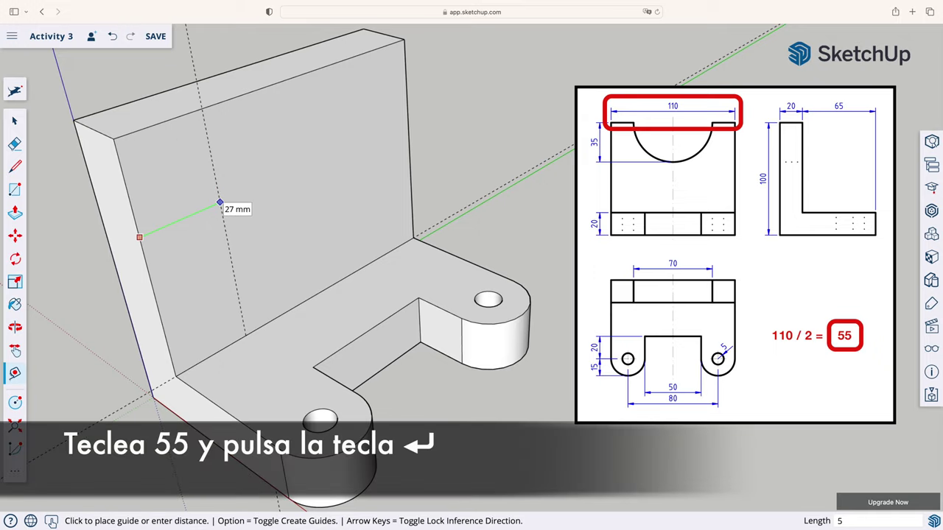
{"action": "type", "text": "5"}
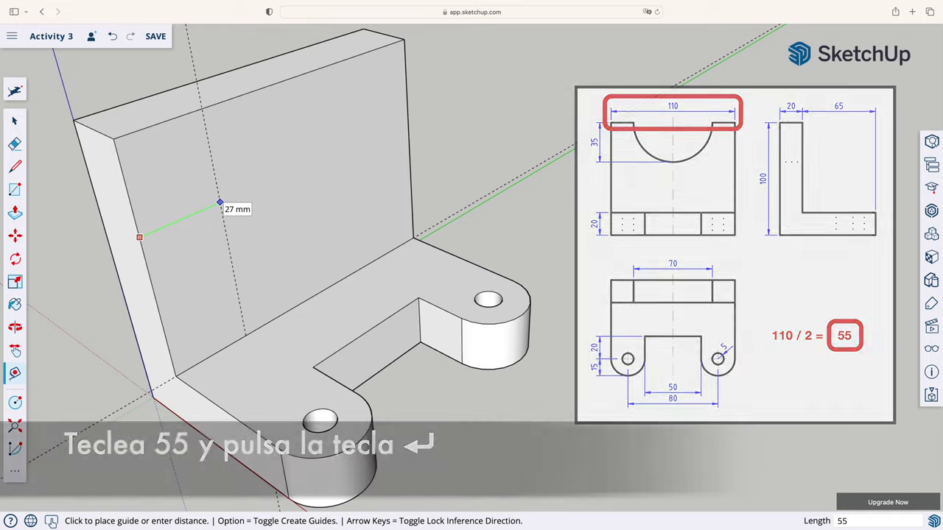
{"action": "key", "text": "Return"}
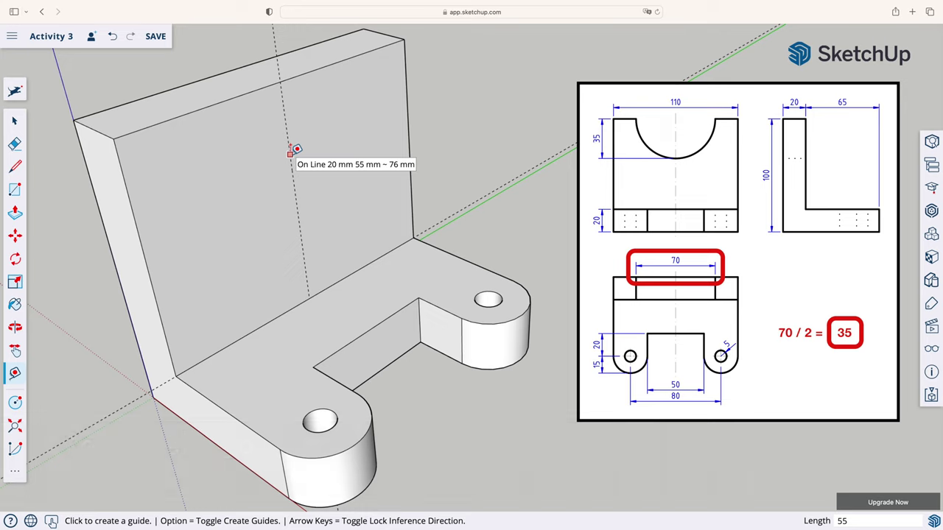
{"action": "left_click", "coordinate": [290, 153]}
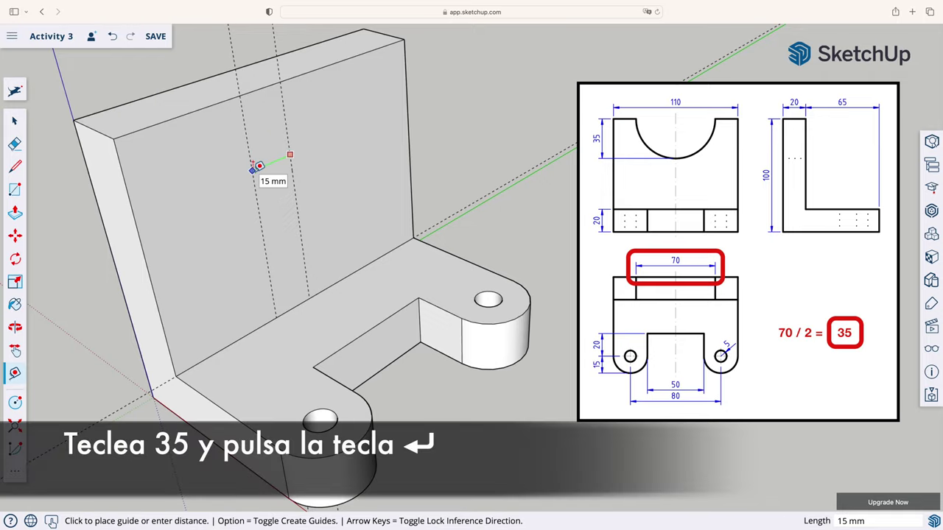
{"action": "type", "text": "5"}
{"action": "key", "text": "Return"}
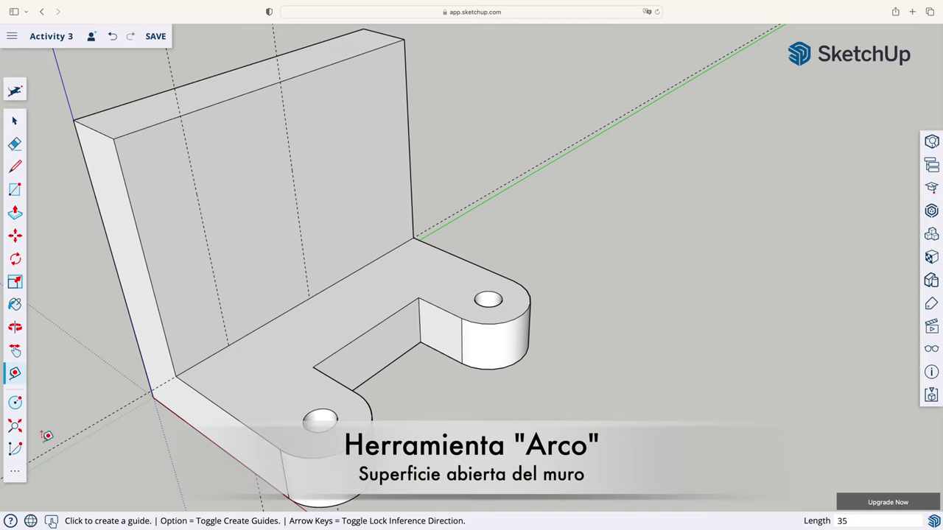
- Draw a 35 mm-radius half-circle arc centred on the wall's top edge
{"action": "left_click", "coordinate": [15, 472]}
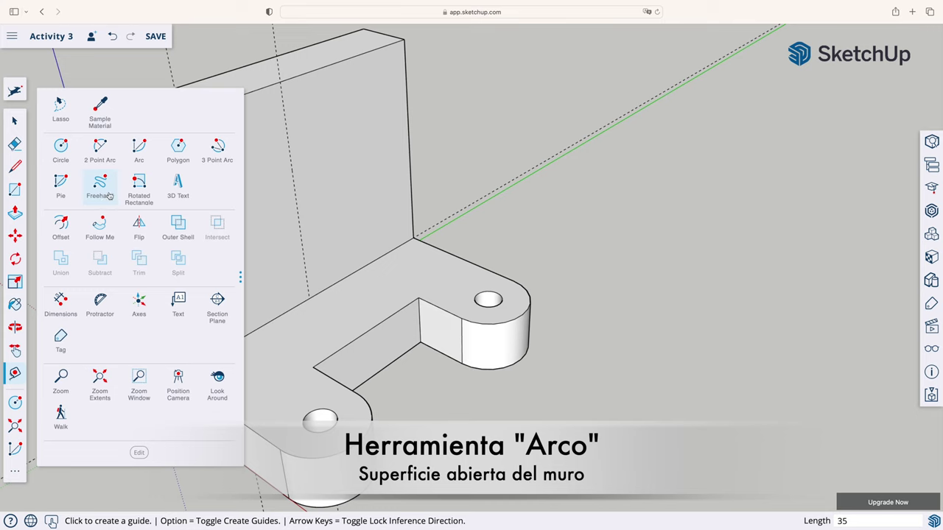
{"action": "left_click", "coordinate": [140, 153]}
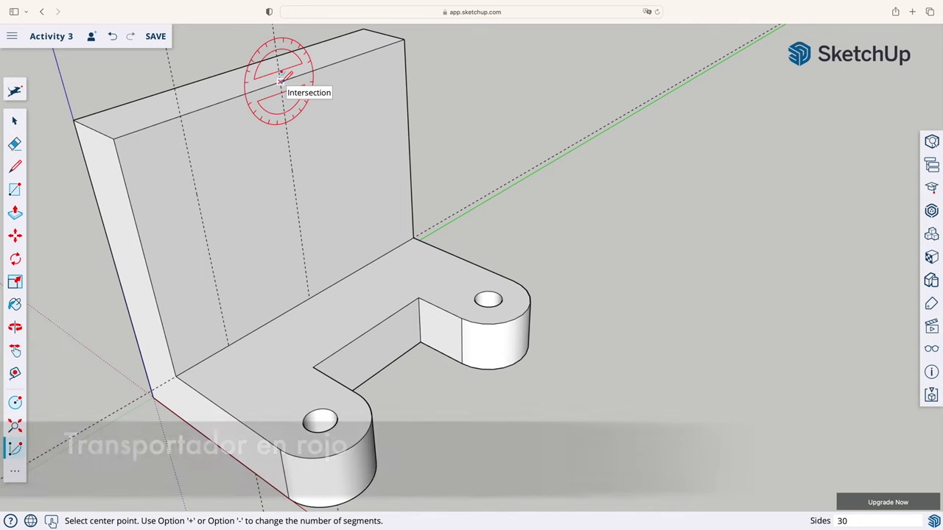
{"action": "left_click", "coordinate": [280, 82]}
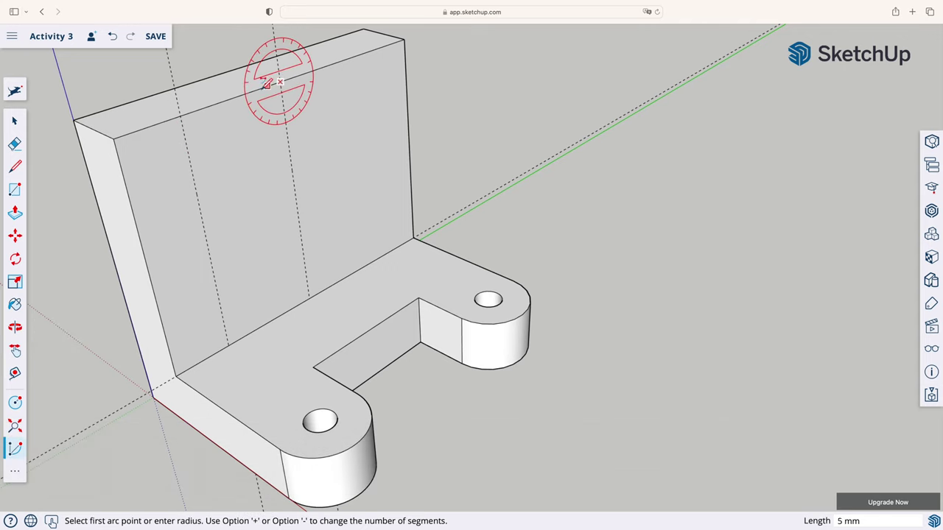
{"action": "left_click", "coordinate": [180, 116]}
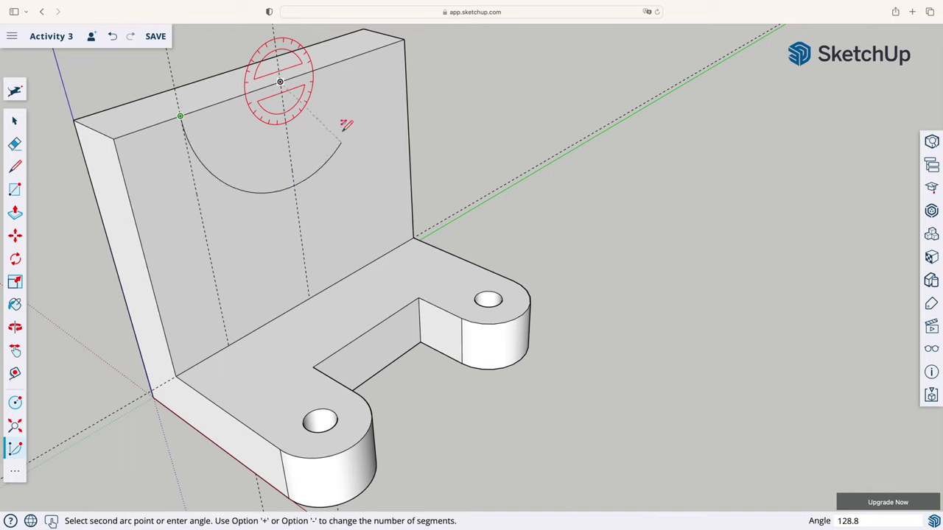
{"action": "left_click", "coordinate": [363, 52]}
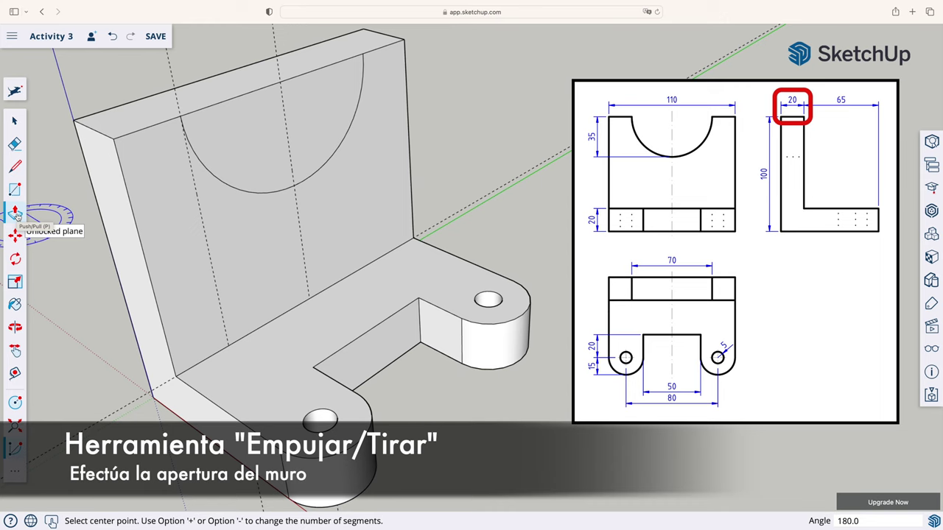
- Push the half-circle face 20 mm through the wall to cut the notch
{"action": "left_click", "coordinate": [16, 212]}
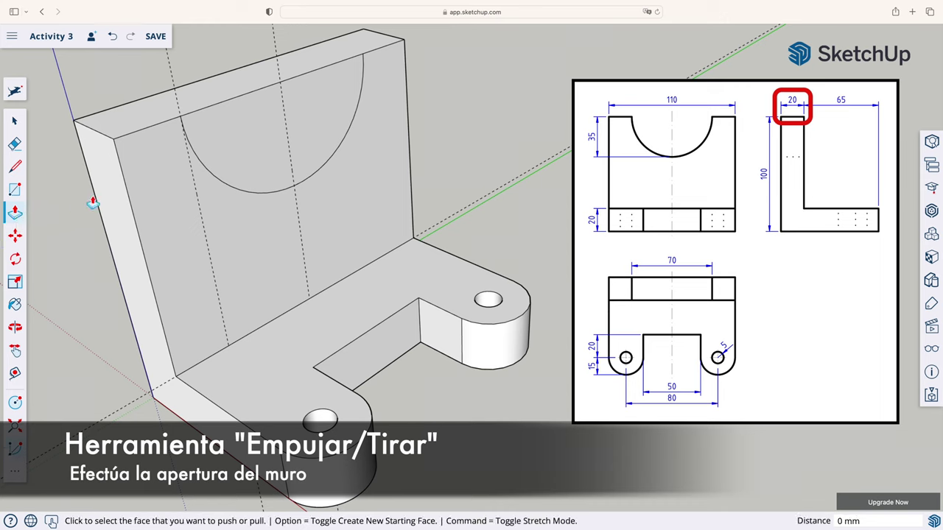
{"action": "left_click", "coordinate": [252, 142]}
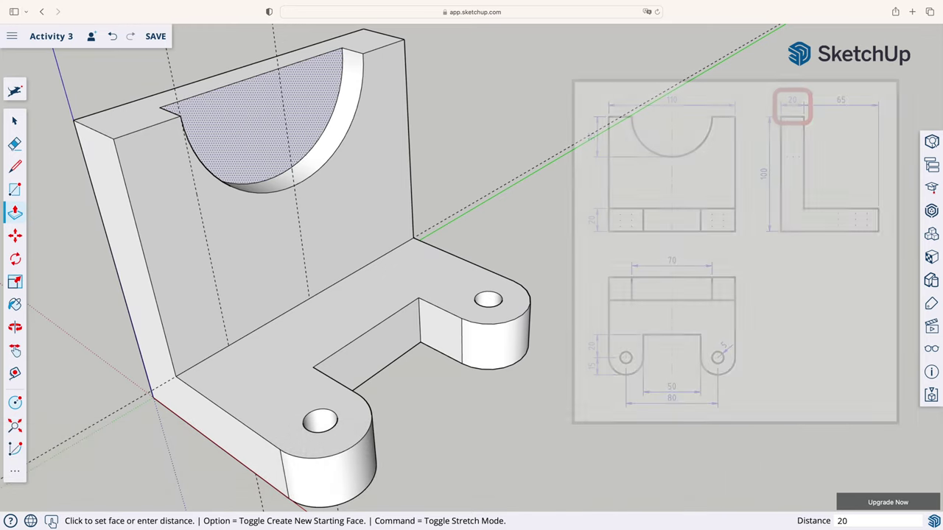
{"action": "key", "text": "Return"}
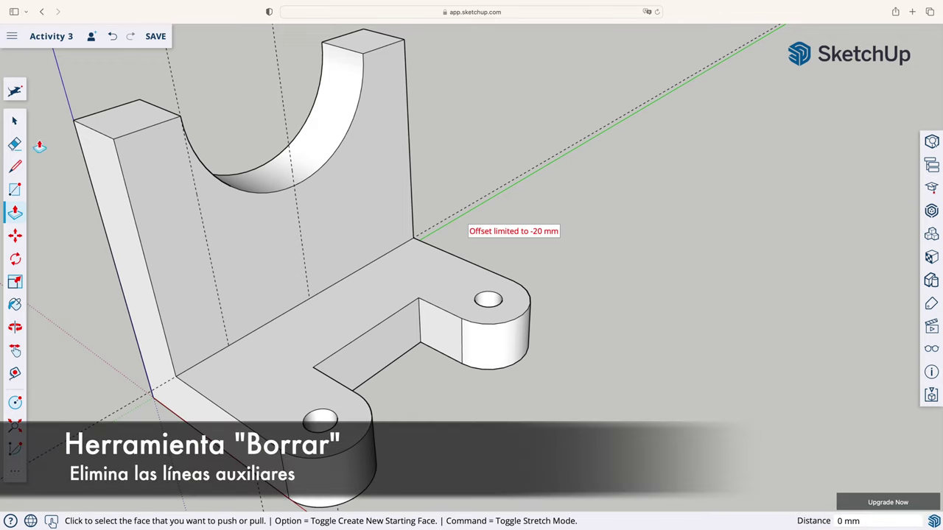
- Erase the dashed guide lines on the wall and the one along the green axis
{"action": "left_click", "coordinate": [15, 145]}
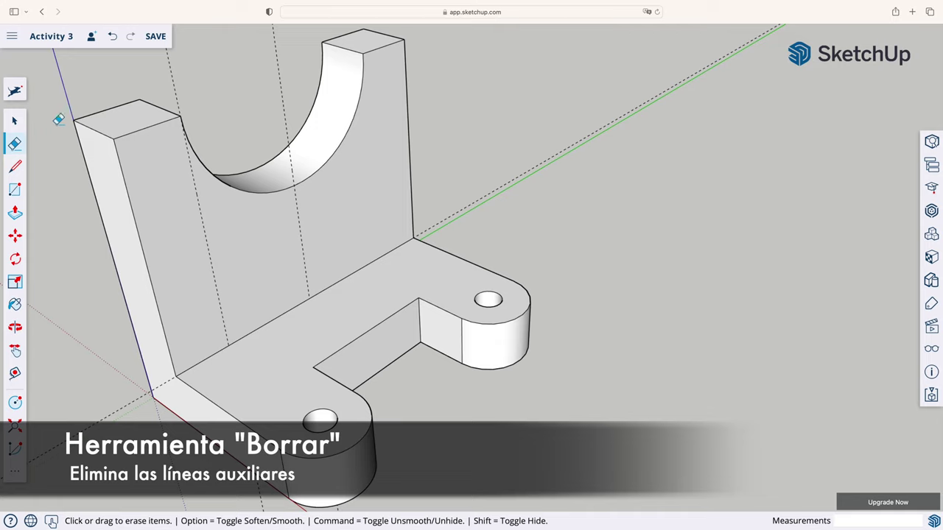
{"action": "mouse_move", "coordinate": [157, 82]}
{"action": "left_mouse_down"}
{"action": "mouse_move", "coordinate": [292, 49]}
{"action": "mouse_move", "coordinate": [354, 47]}
{"action": "left_mouse_up"}
{"action": "left_click_drag", "start_coordinate": [496, 150], "coordinate": [507, 208]}
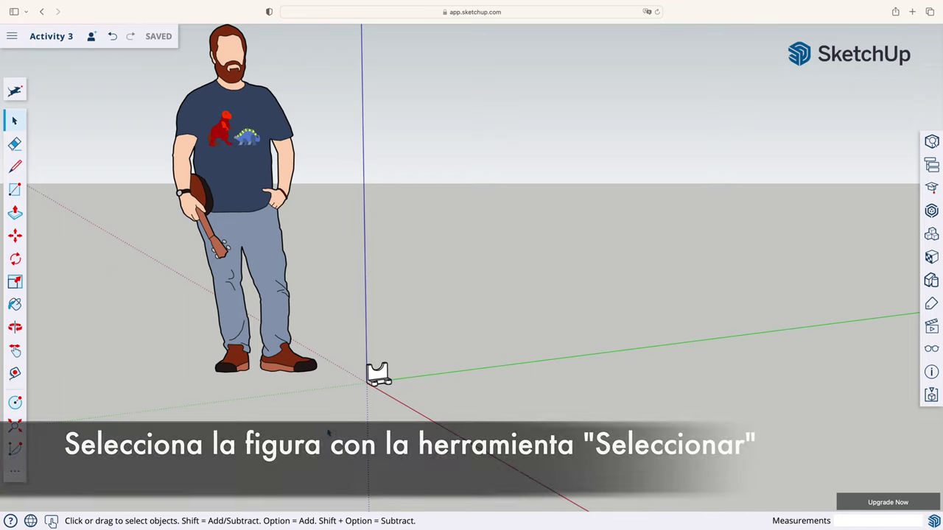
- Scale the small bracket uniformly by a factor of 10 from a corner grip
{"action": "left_click_drag", "start_coordinate": [326, 428], "coordinate": [420, 352]}
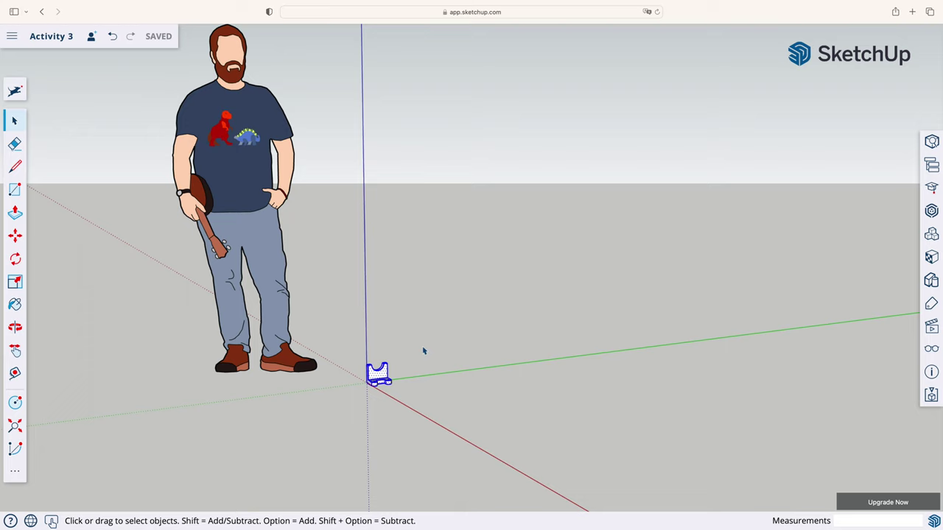
{"action": "left_click", "coordinate": [15, 282]}
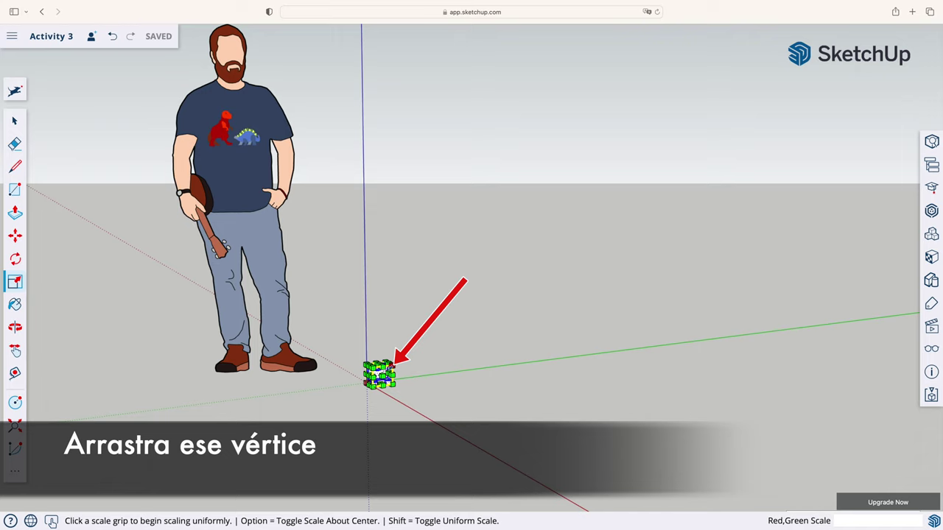
{"action": "left_click_drag", "start_coordinate": [391, 363], "coordinate": [452, 326]}
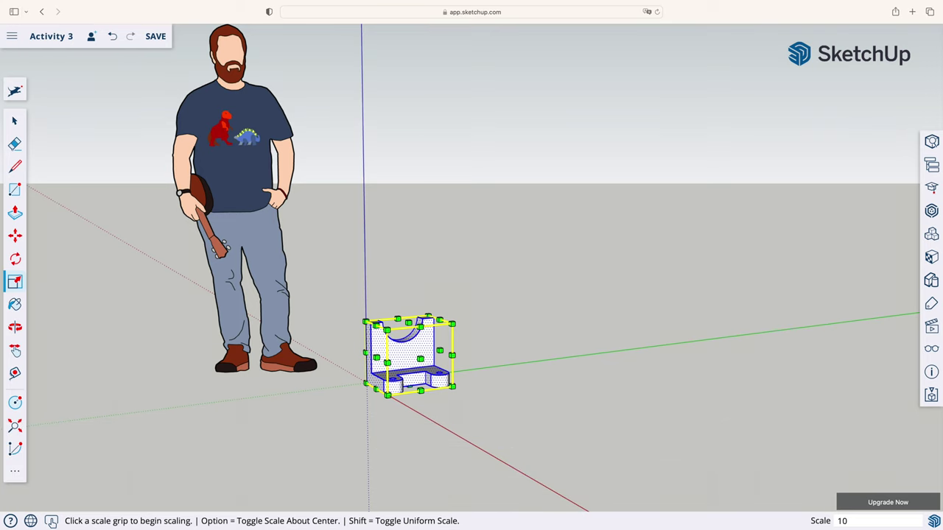
{"action": "key", "text": "Return"}
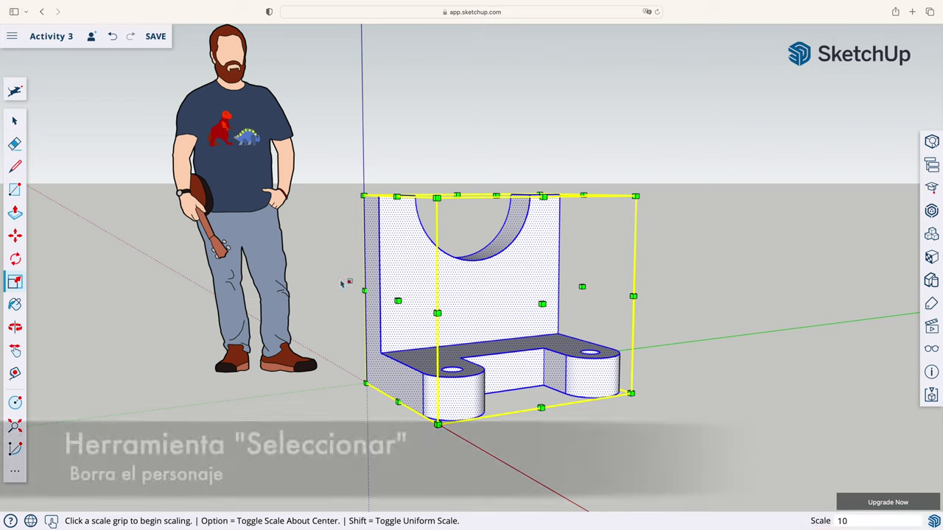
{"action": "left_click", "coordinate": [15, 122]}
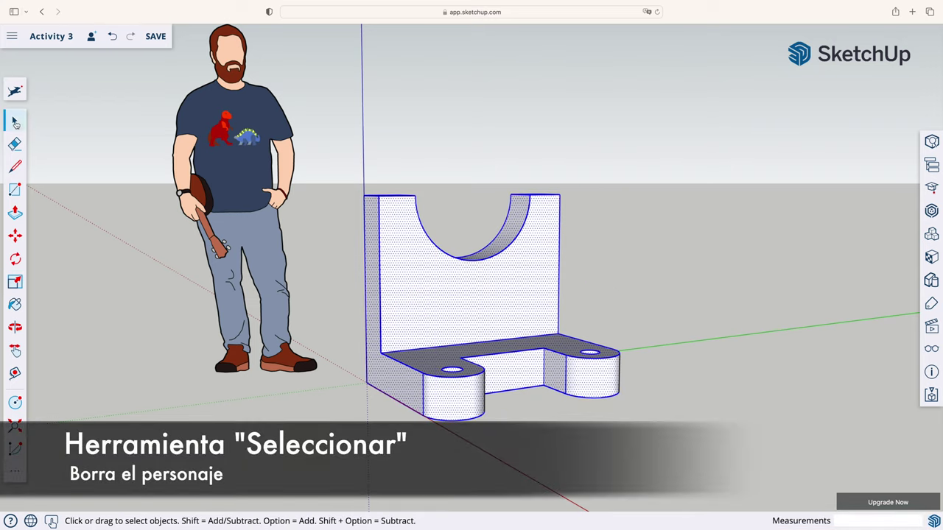
- Erase the human figure from the scene using its context menu
{"action": "left_click", "coordinate": [237, 176]}
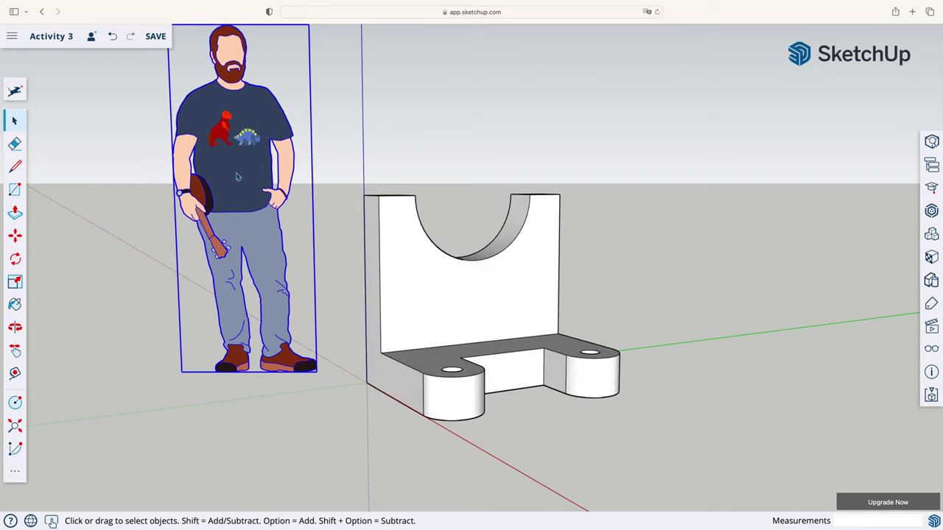
{"action": "right_click", "coordinate": [237, 177]}
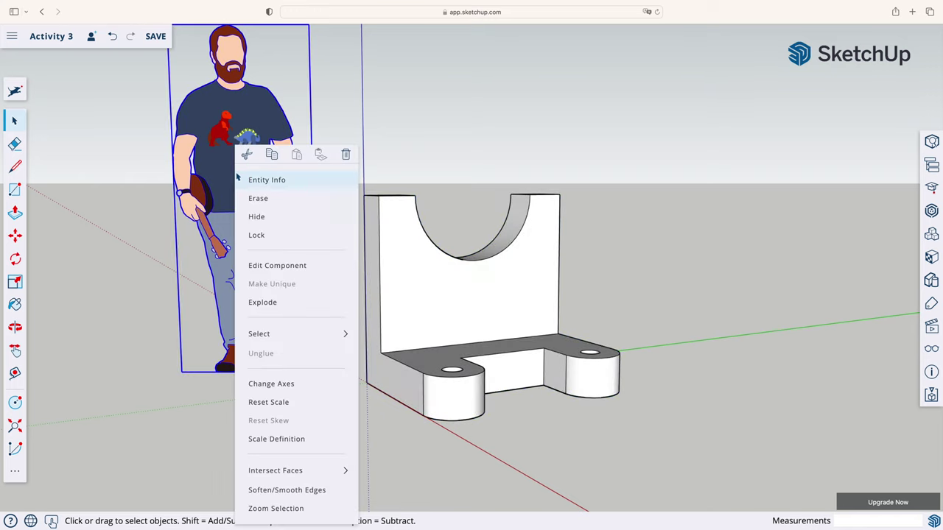
{"action": "left_click", "coordinate": [282, 205]}
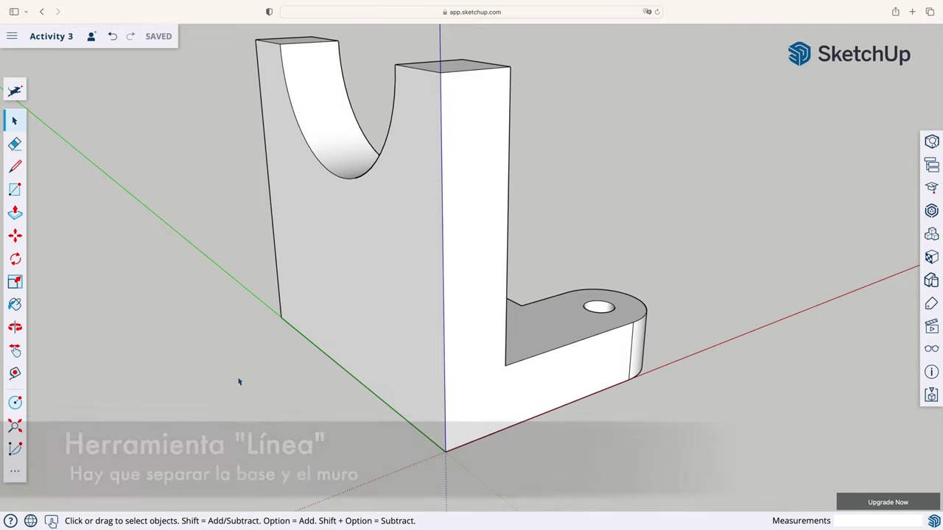
- Draw dividing edges at base height across the base front and the wall's near face
{"action": "left_click", "coordinate": [16, 166]}
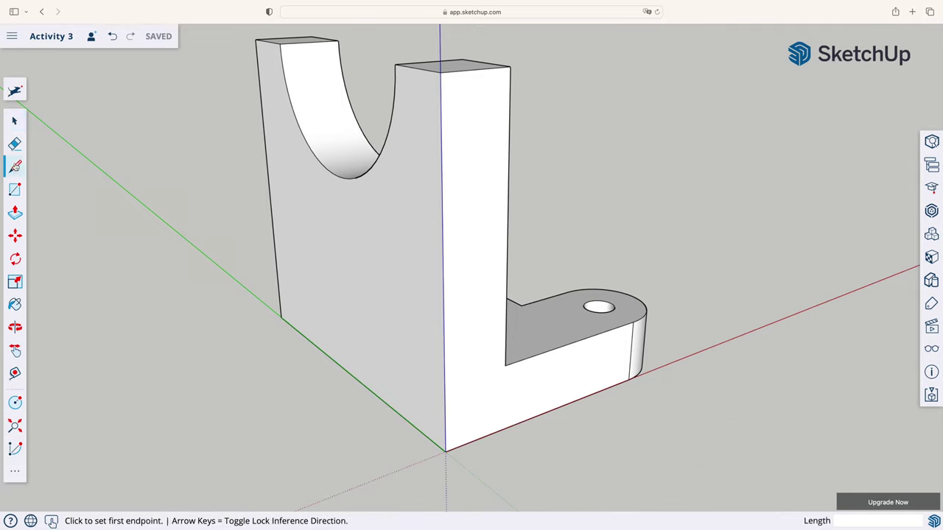
{"action": "left_click", "coordinate": [505, 366]}
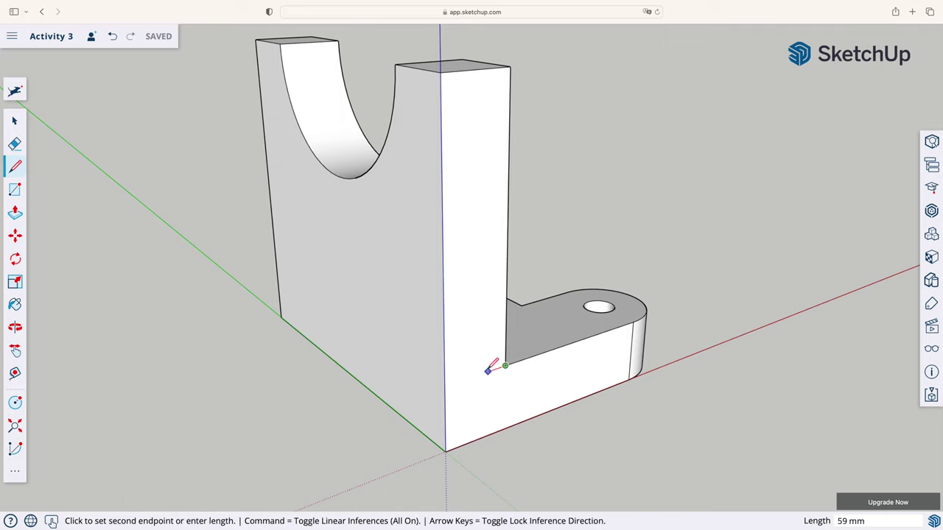
{"action": "left_click", "coordinate": [445, 385]}
{"action": "left_click", "coordinate": [445, 386]}
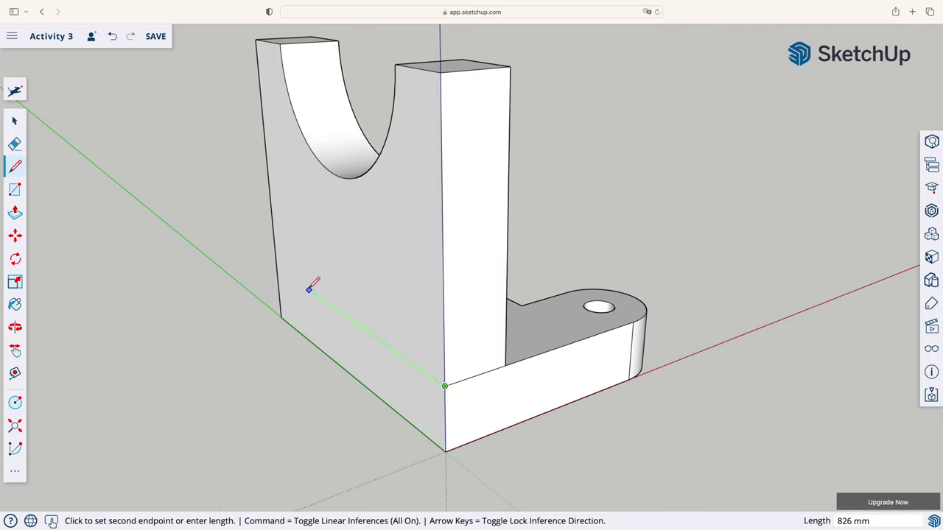
{"action": "left_click", "coordinate": [276, 267]}
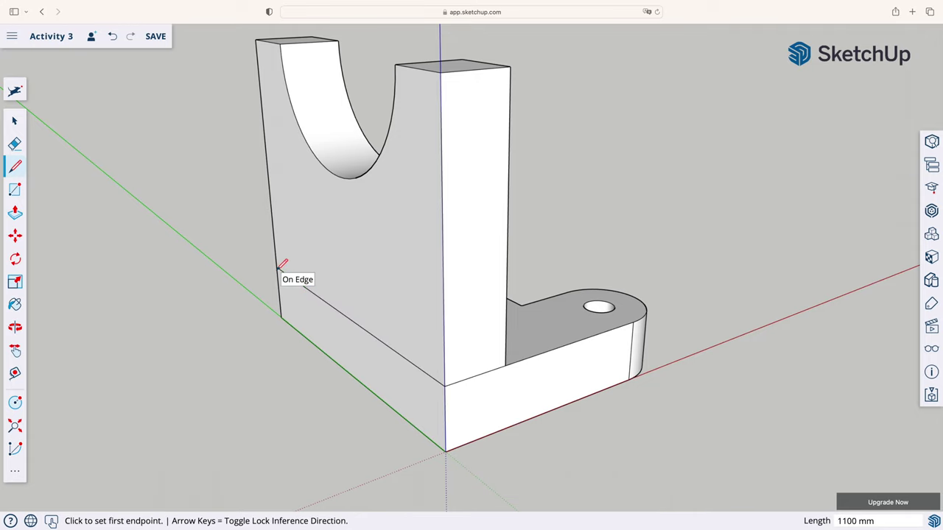
- Orbit to the bracket's far side and draw the matching base-height edge there
{"action": "left_click", "coordinate": [15, 327]}
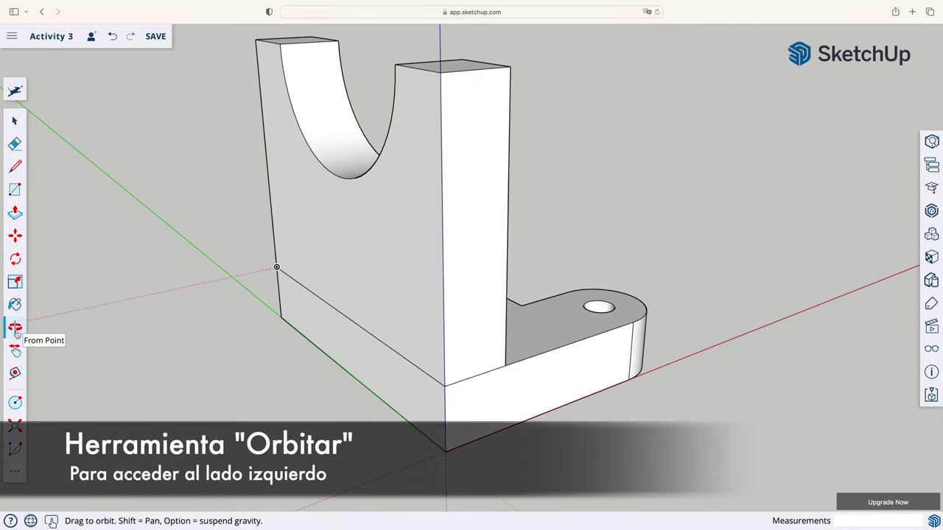
{"action": "left_click_drag", "start_coordinate": [136, 277], "coordinate": [400, 274]}
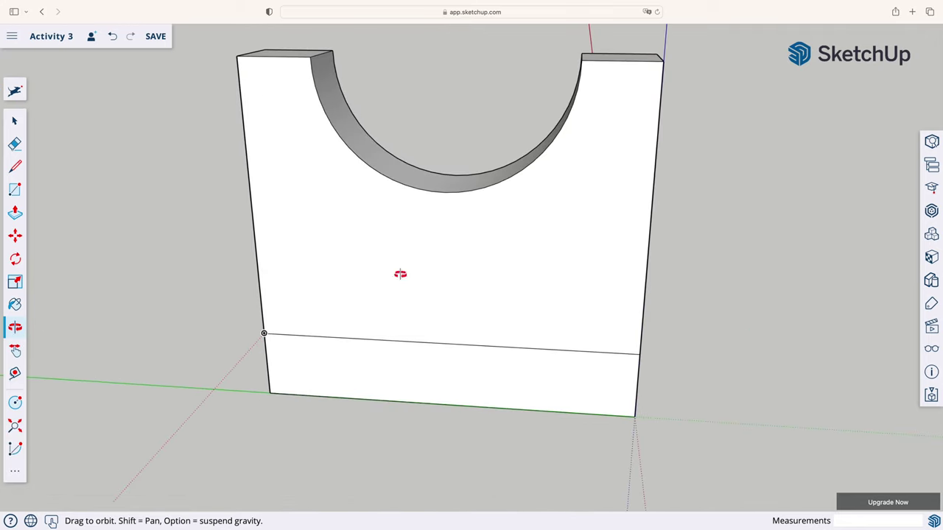
{"action": "mouse_move", "coordinate": [126, 373]}
{"action": "left_mouse_down"}
{"action": "mouse_move", "coordinate": [421, 358]}
{"action": "mouse_move", "coordinate": [447, 377]}
{"action": "left_mouse_up"}
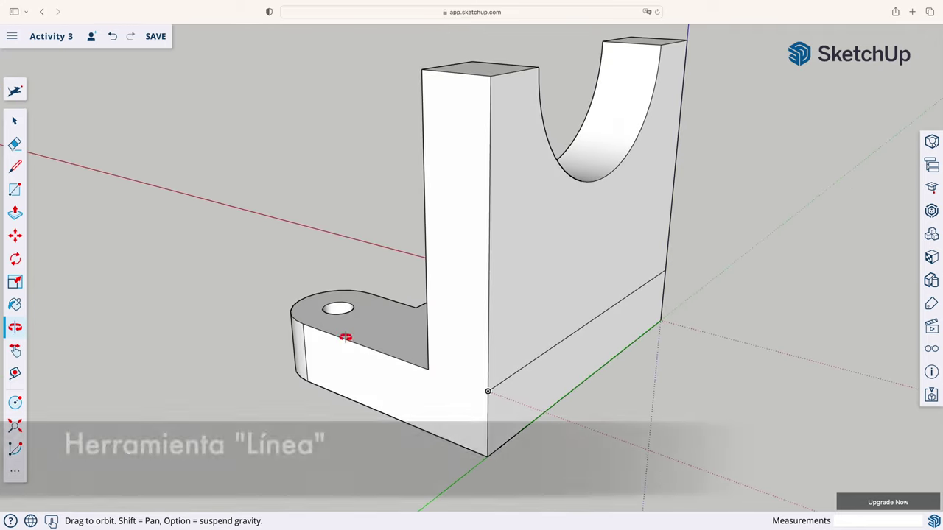
{"action": "left_click", "coordinate": [16, 169]}
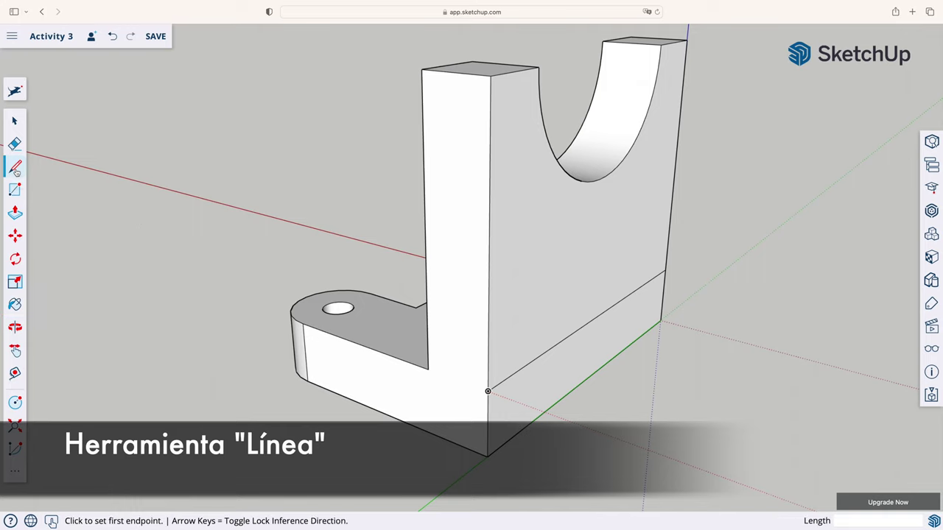
{"action": "left_click", "coordinate": [487, 391]}
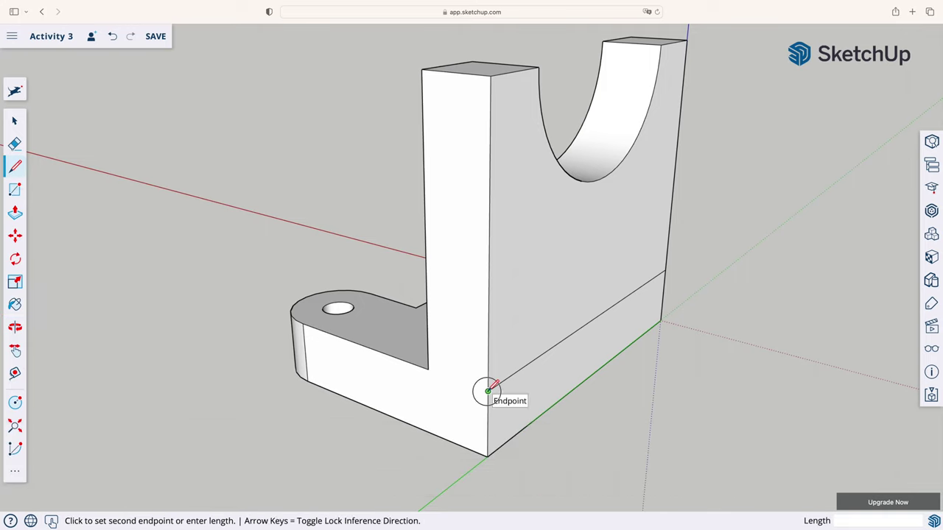
{"action": "left_click", "coordinate": [427, 369]}
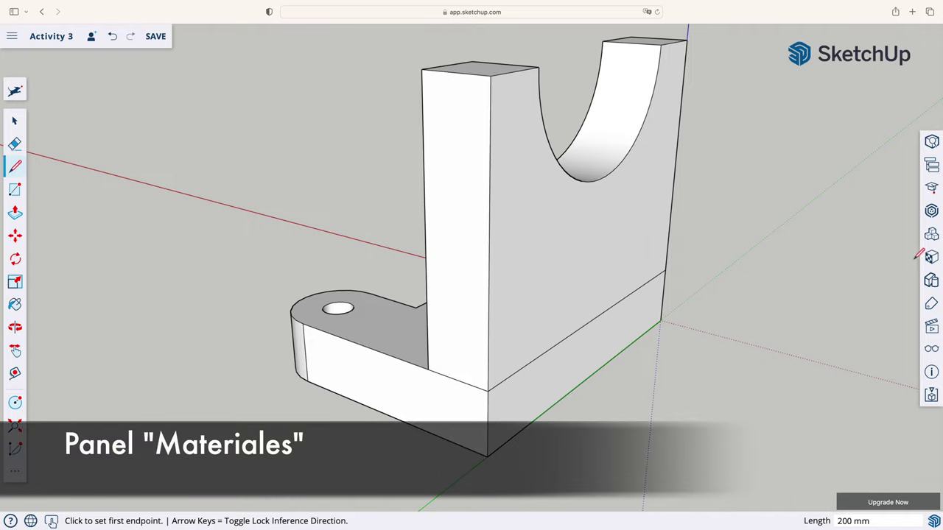
- Select the Square Glass Tile 03 material from the Tile category
{"action": "left_click", "coordinate": [931, 257]}
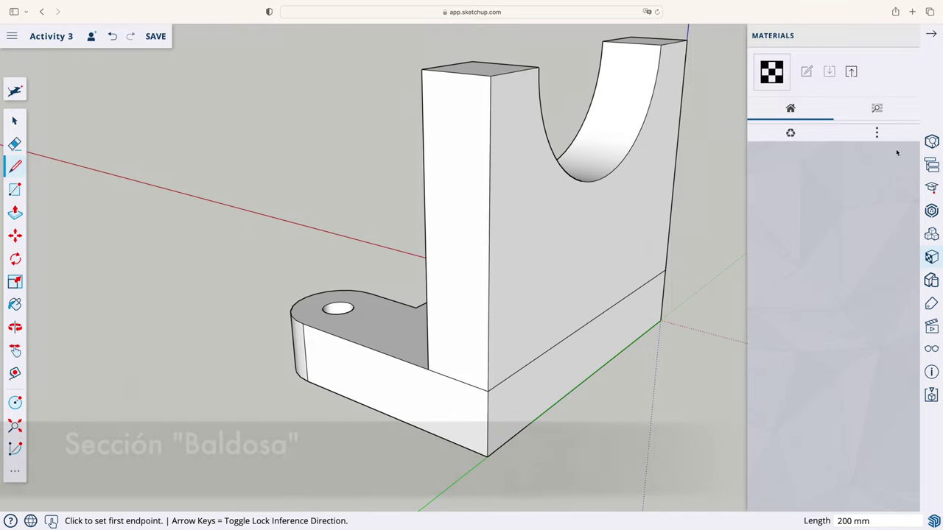
{"action": "left_click", "coordinate": [877, 110]}
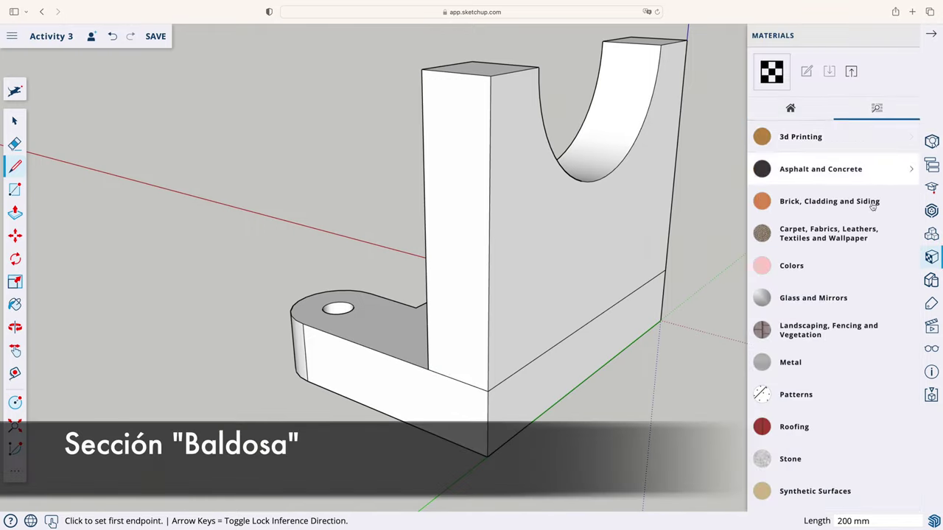
{"action": "scroll", "coordinate": [859, 303], "scroll_direction": "down", "scroll_amount": 3}
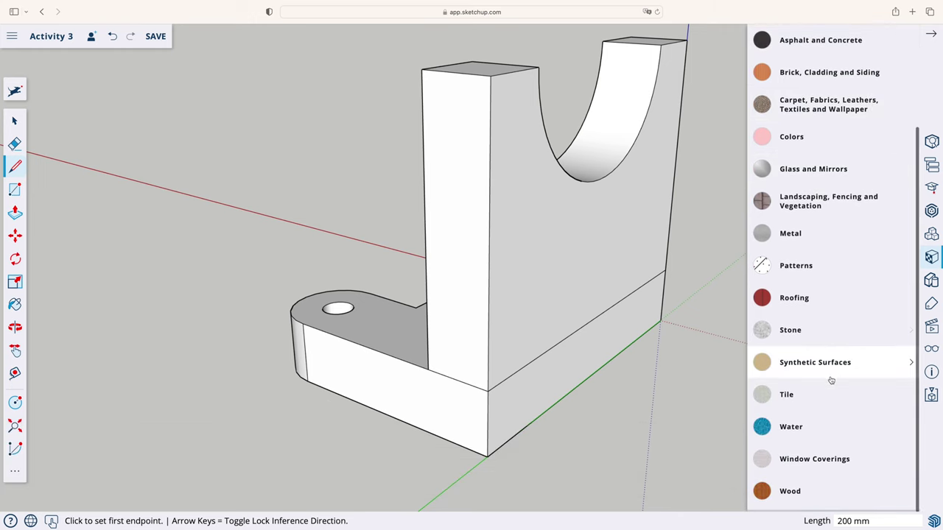
{"action": "left_click", "coordinate": [827, 398]}
{"action": "scroll", "coordinate": [827, 399], "scroll_direction": "down", "scroll_amount": 3}
{"action": "scroll", "coordinate": [827, 400], "scroll_direction": "down", "scroll_amount": 2}
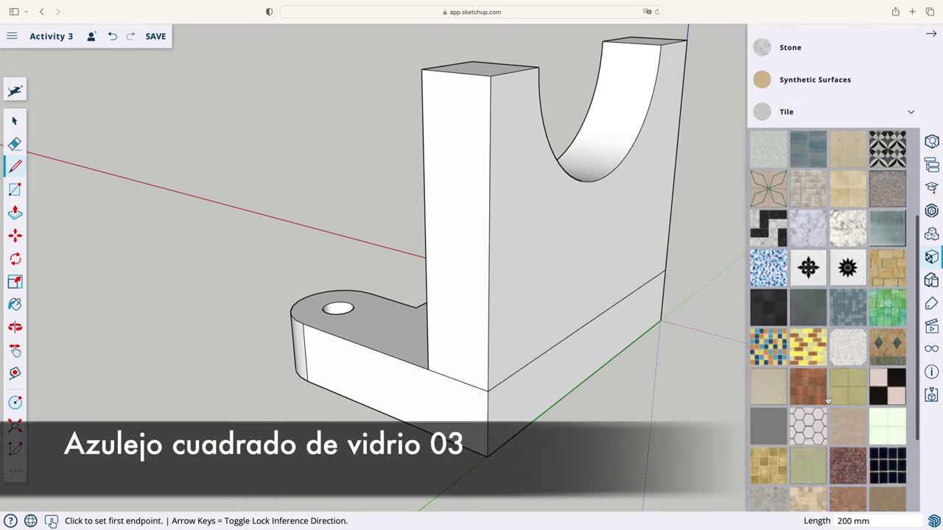
{"action": "left_click", "coordinate": [767, 350]}
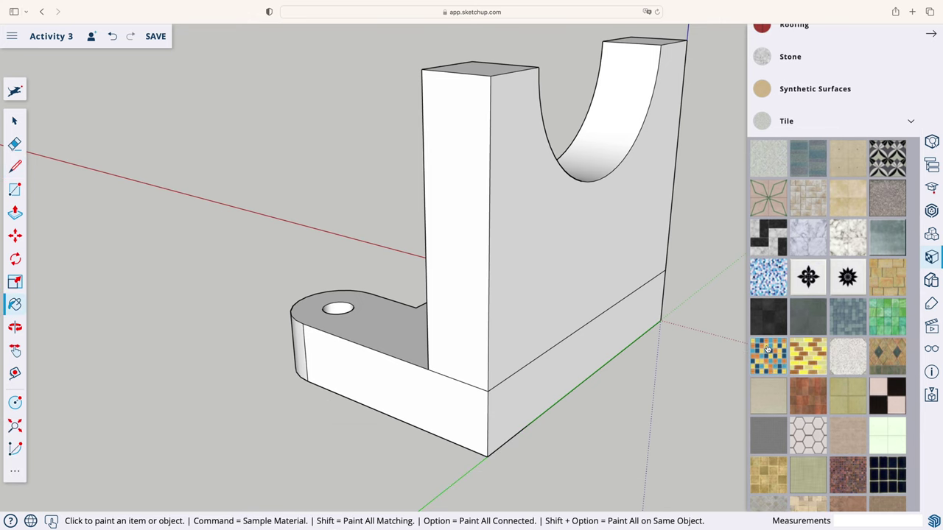
- Paint the upright's side, outer faces, curved cutout and pillar top with the mosaic tile
{"action": "left_click", "coordinate": [549, 260]}
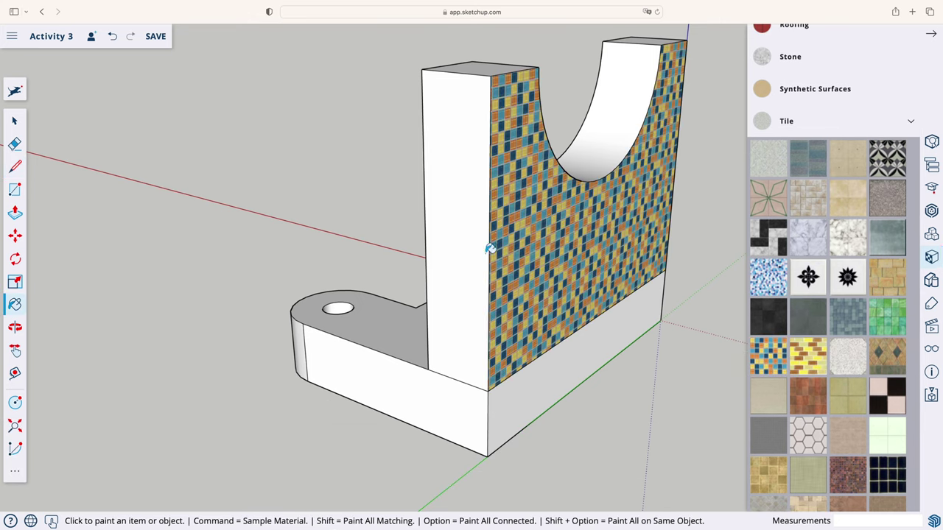
{"action": "left_click", "coordinate": [461, 247]}
{"action": "left_click", "coordinate": [477, 71]}
{"action": "left_click", "coordinate": [603, 126]}
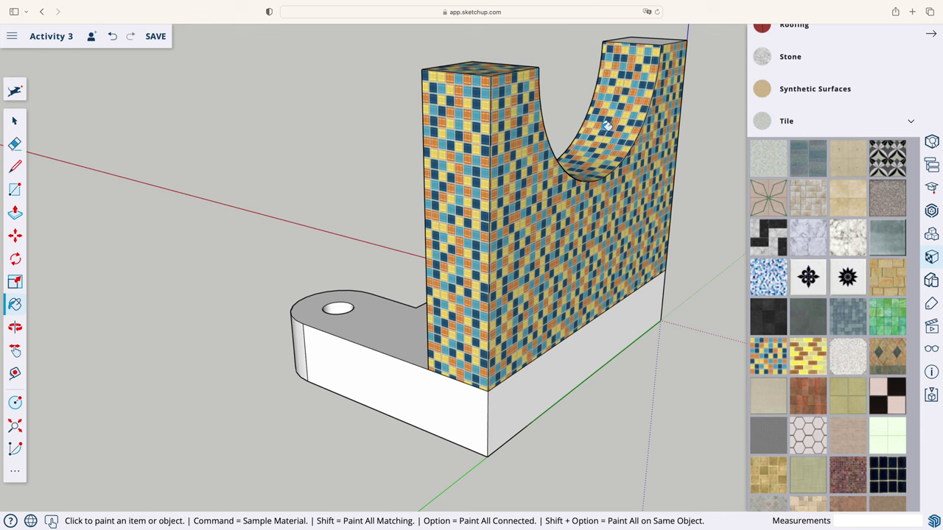
{"action": "left_click", "coordinate": [643, 39]}
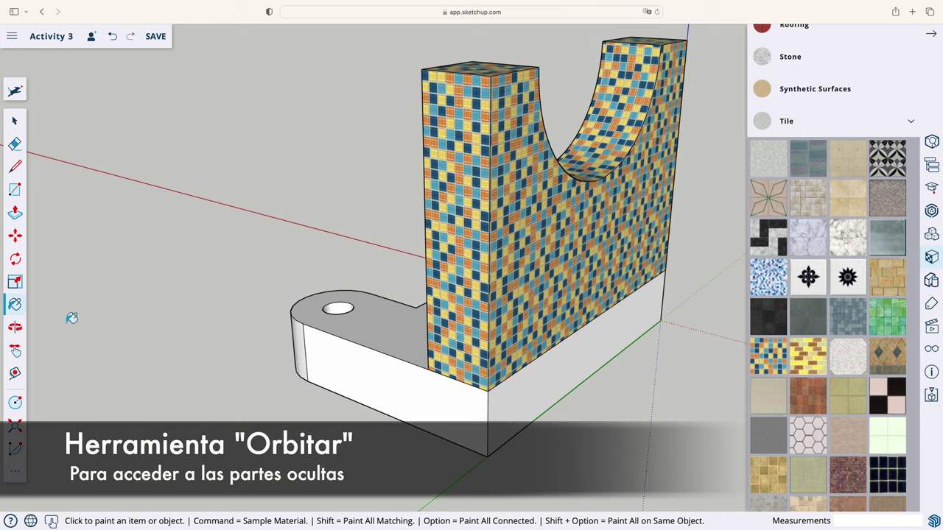
{"action": "left_click", "coordinate": [16, 328]}
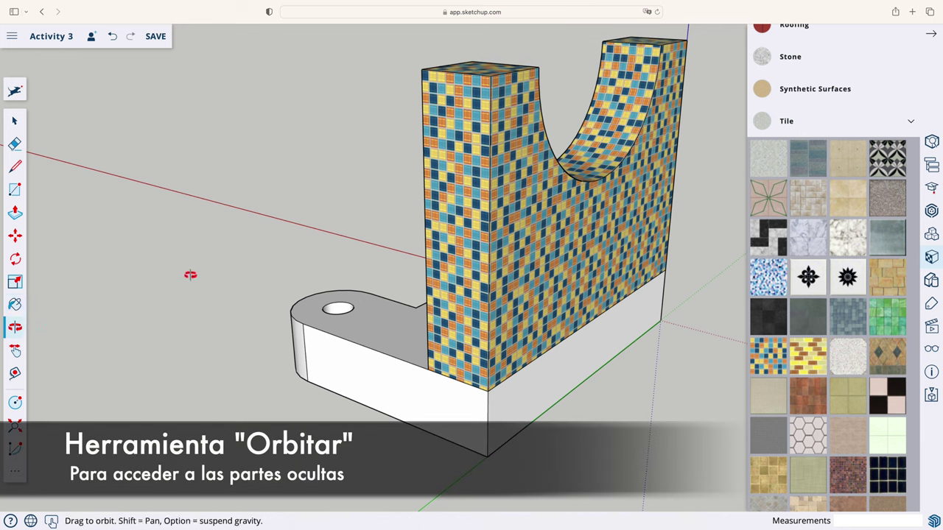
{"action": "mouse_move", "coordinate": [248, 221]}
{"action": "left_mouse_down"}
{"action": "mouse_move", "coordinate": [381, 234]}
{"action": "mouse_move", "coordinate": [316, 188]}
{"action": "mouse_move", "coordinate": [547, 210]}
{"action": "mouse_move", "coordinate": [457, 164]}
{"action": "mouse_move", "coordinate": [204, 249]}
{"action": "mouse_move", "coordinate": [368, 248]}
{"action": "mouse_move", "coordinate": [510, 280]}
{"action": "left_mouse_up"}
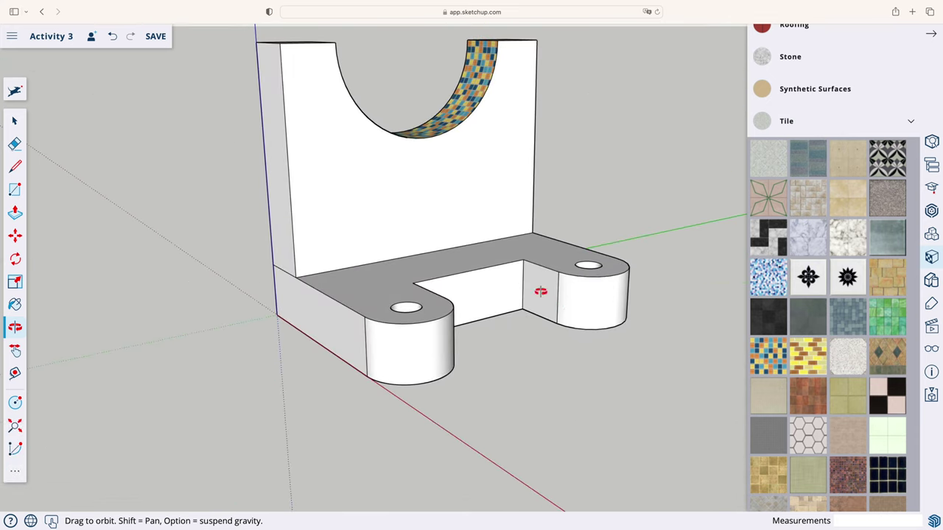
{"action": "left_click", "coordinate": [762, 354]}
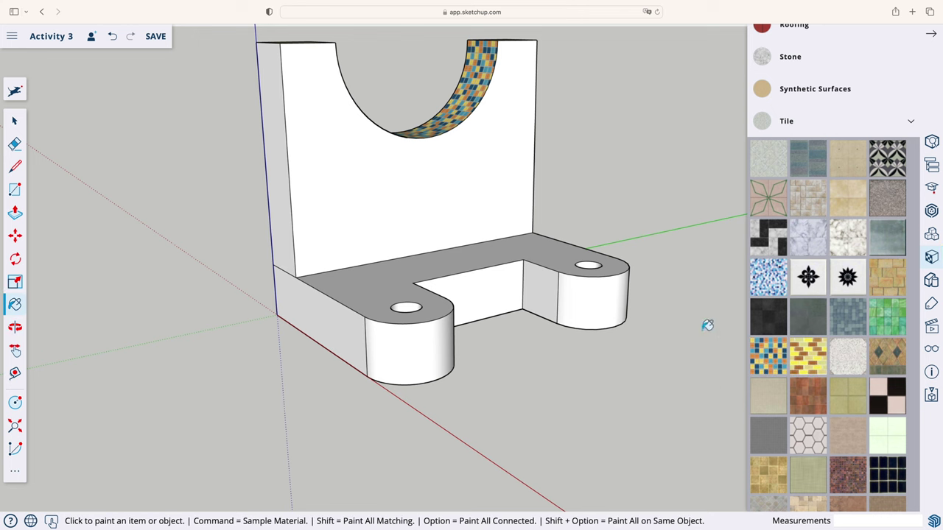
- Tile the upright's back and left faces, then paint base ends, notch, top and holes Stone Brushed Khaki
{"action": "left_click", "coordinate": [383, 215]}
{"action": "left_click", "coordinate": [290, 207]}
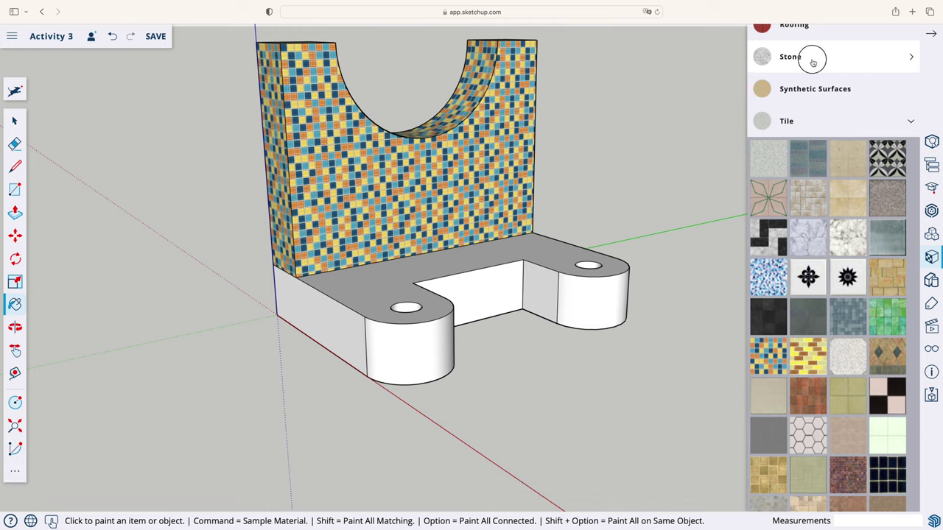
{"action": "left_click", "coordinate": [813, 60]}
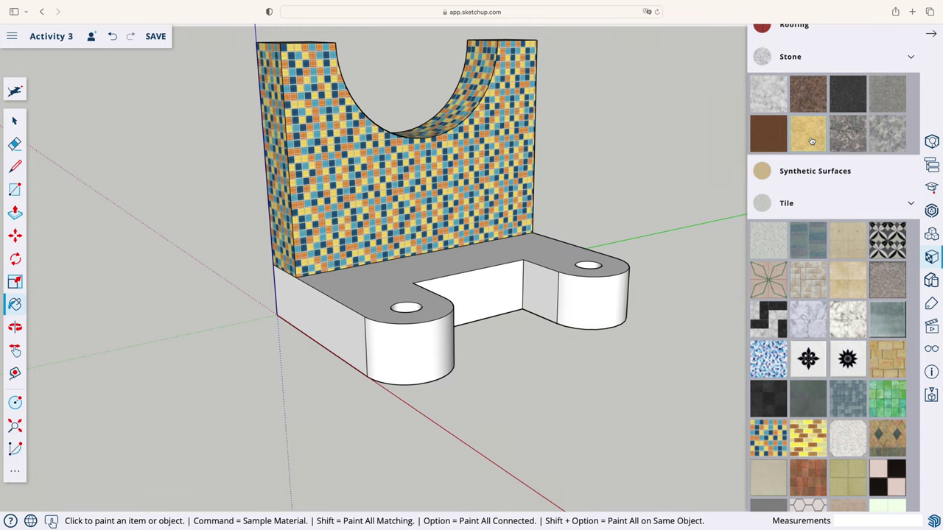
{"action": "left_click", "coordinate": [593, 291]}
{"action": "left_click", "coordinate": [541, 291]}
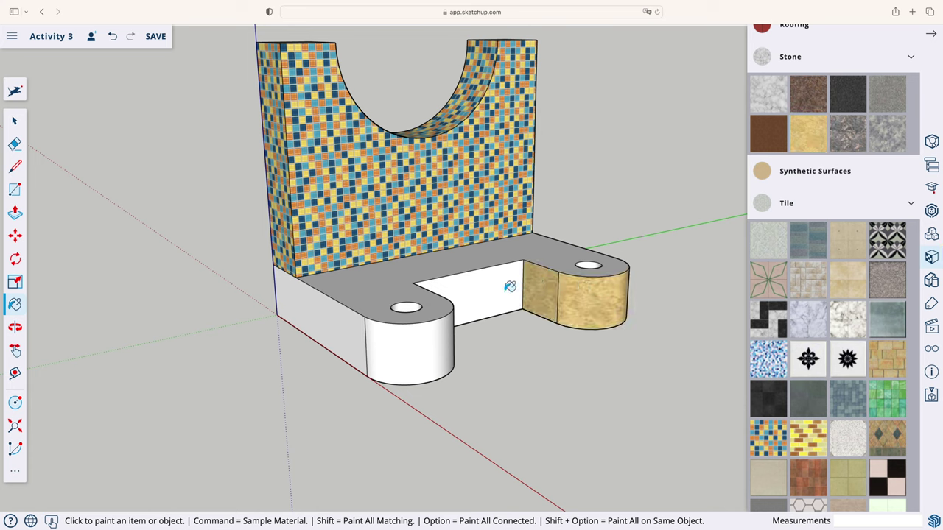
{"action": "left_click", "coordinate": [478, 298]}
{"action": "left_click", "coordinate": [379, 343]}
{"action": "left_click", "coordinate": [355, 328]}
{"action": "left_click", "coordinate": [376, 281]}
{"action": "left_click", "coordinate": [405, 305]}
{"action": "left_click", "coordinate": [588, 265]}
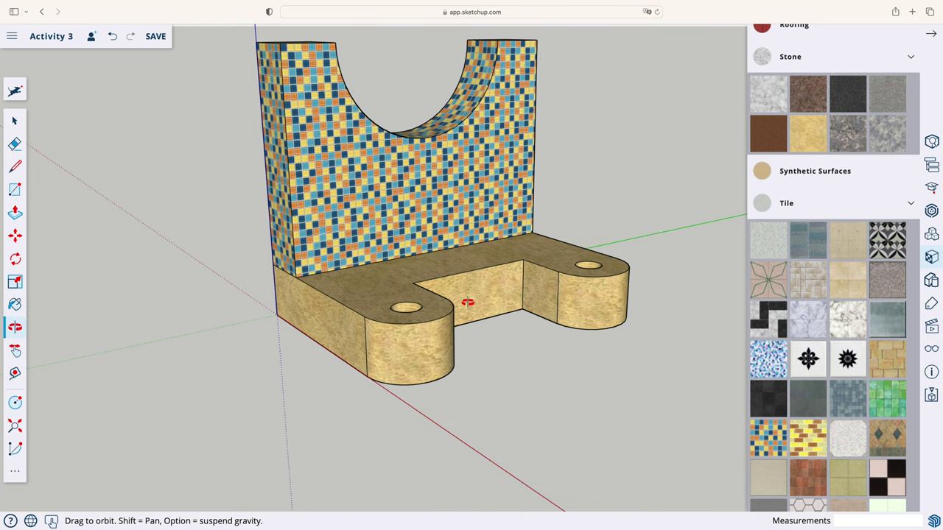
- Orbit beneath the model and paint the base's right face, underside and small face khaki
{"action": "mouse_move", "coordinate": [707, 254]}
{"action": "left_mouse_down"}
{"action": "mouse_move", "coordinate": [564, 273]}
{"action": "mouse_move", "coordinate": [685, 366]}
{"action": "mouse_move", "coordinate": [507, 339]}
{"action": "left_mouse_up"}
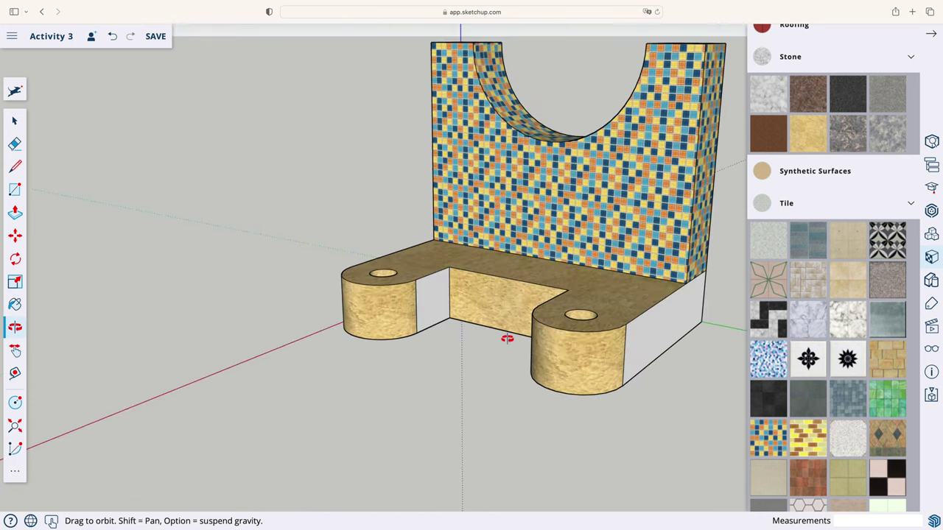
{"action": "mouse_move", "coordinate": [677, 422]}
{"action": "left_mouse_down"}
{"action": "mouse_move", "coordinate": [573, 291]}
{"action": "mouse_move", "coordinate": [626, 437]}
{"action": "mouse_move", "coordinate": [612, 383]}
{"action": "left_mouse_up"}
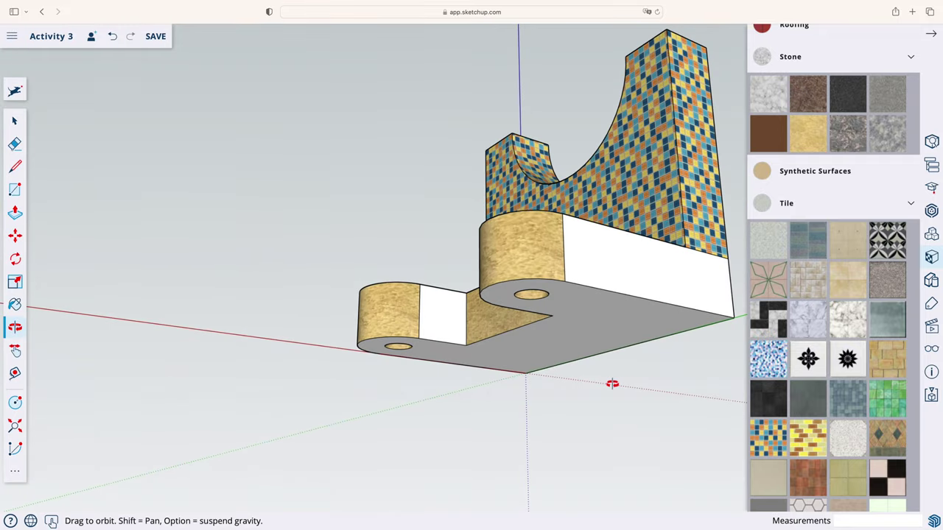
{"action": "left_click", "coordinate": [806, 137]}
{"action": "left_click", "coordinate": [670, 267]}
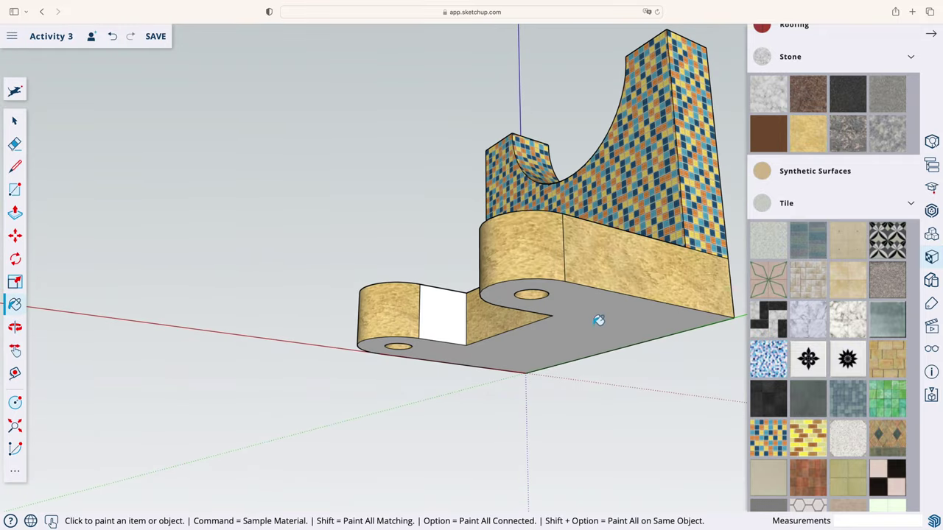
{"action": "left_click", "coordinate": [603, 317]}
{"action": "left_click", "coordinate": [441, 313]}
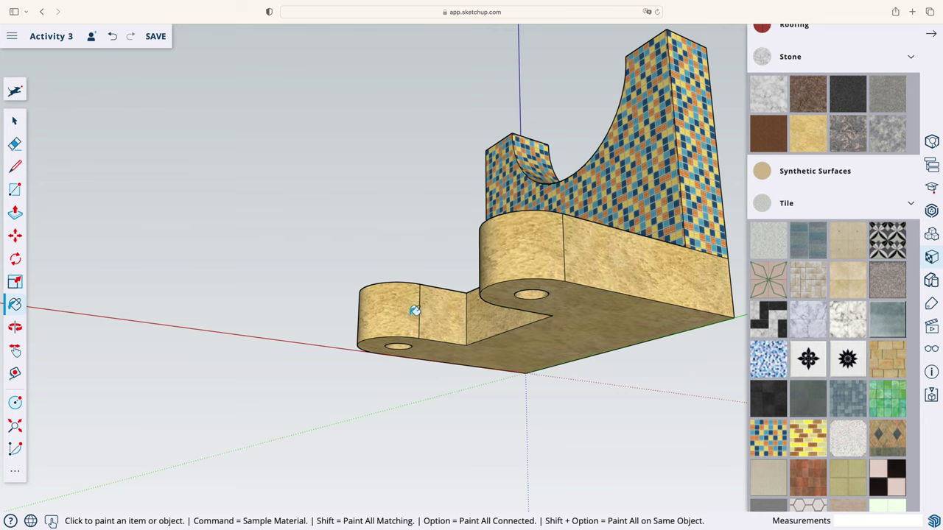
{"action": "left_click", "coordinate": [14, 331]}
{"action": "left_click_drag", "start_coordinate": [687, 363], "coordinate": [434, 404]}
{"action": "mouse_move", "coordinate": [642, 395]}
{"action": "left_mouse_down"}
{"action": "mouse_move", "coordinate": [471, 415]}
{"action": "mouse_move", "coordinate": [501, 386]}
{"action": "left_mouse_up"}
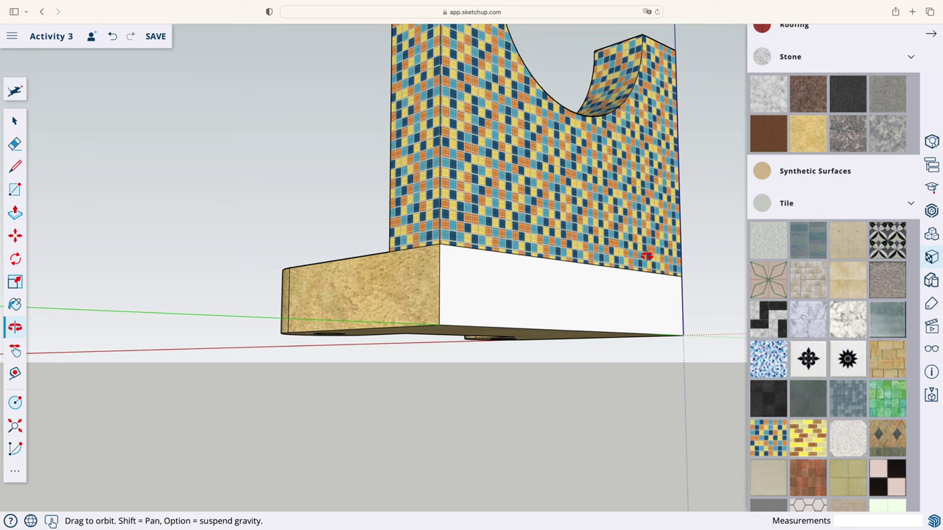
{"action": "left_click", "coordinate": [807, 138]}
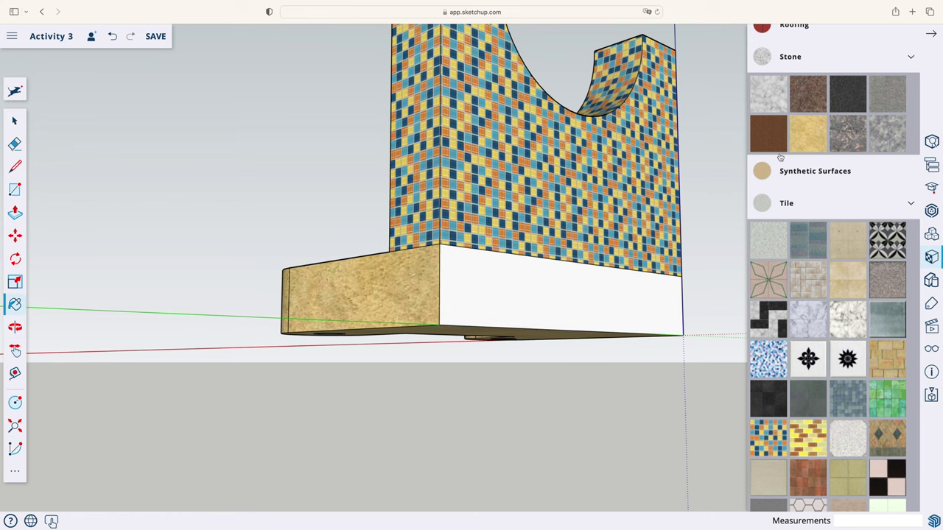
- Paint the last white front face khaki, zoom to extents, and close the materials panel
{"action": "left_click", "coordinate": [601, 299]}
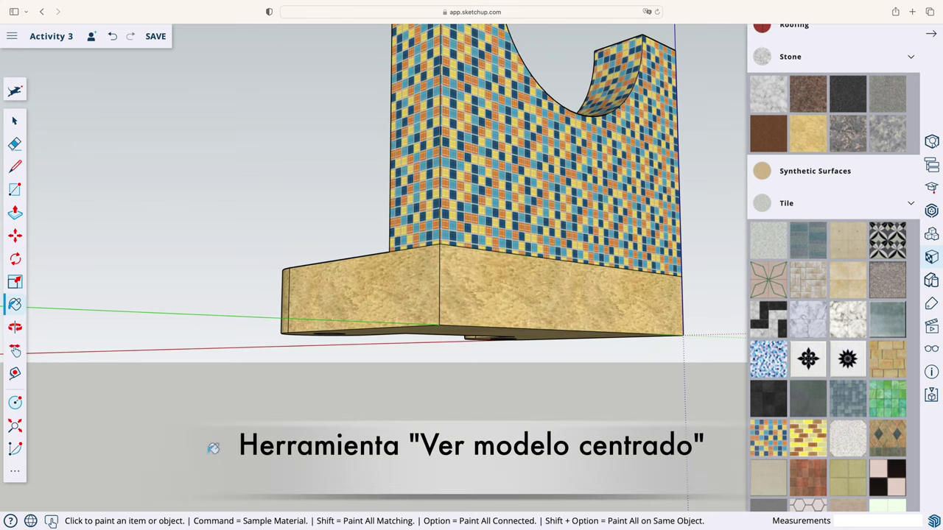
{"action": "left_click", "coordinate": [15, 475]}
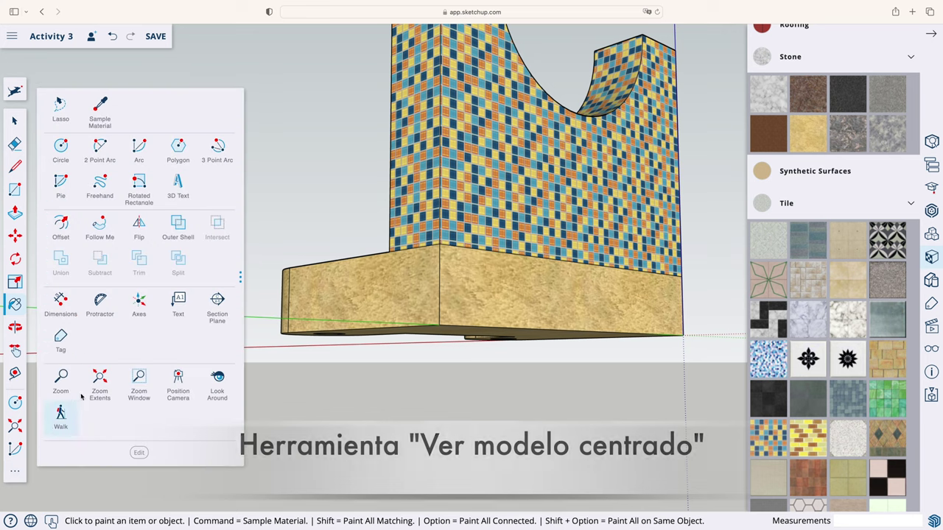
{"action": "left_click", "coordinate": [99, 378]}
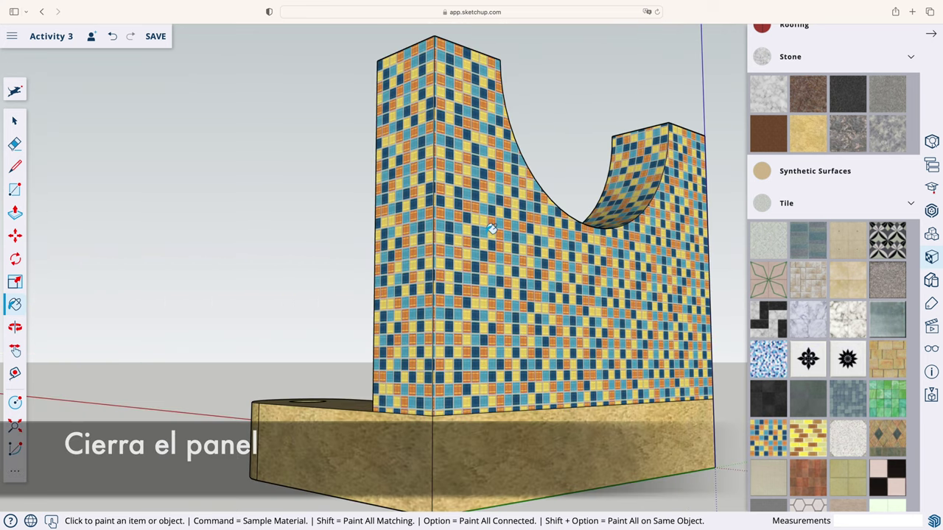
{"action": "left_click", "coordinate": [934, 35]}
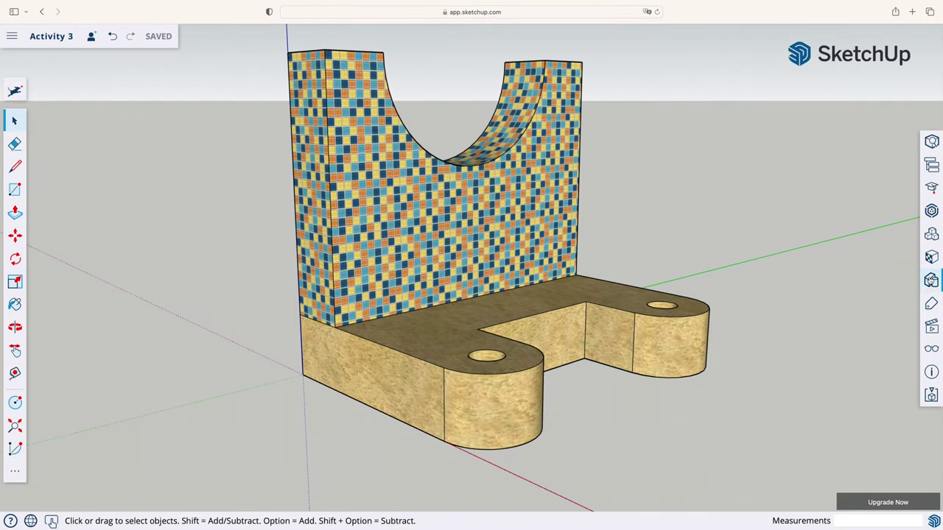
- Apply Simple Style from the Default Styles collection and bring up the Display settings
{"action": "left_click", "coordinate": [930, 280]}
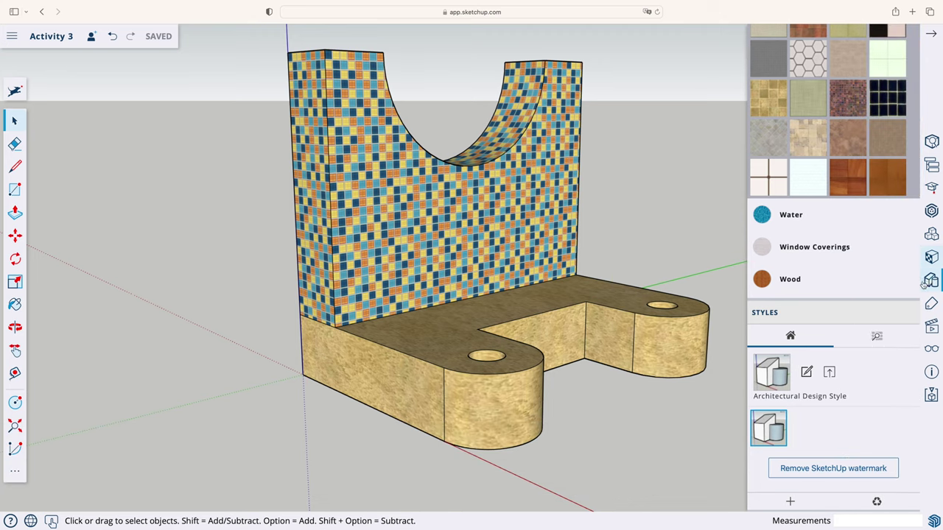
{"action": "left_click", "coordinate": [877, 337]}
{"action": "scroll", "coordinate": [872, 350], "scroll_direction": "down", "scroll_amount": 3}
{"action": "left_click", "coordinate": [867, 368]}
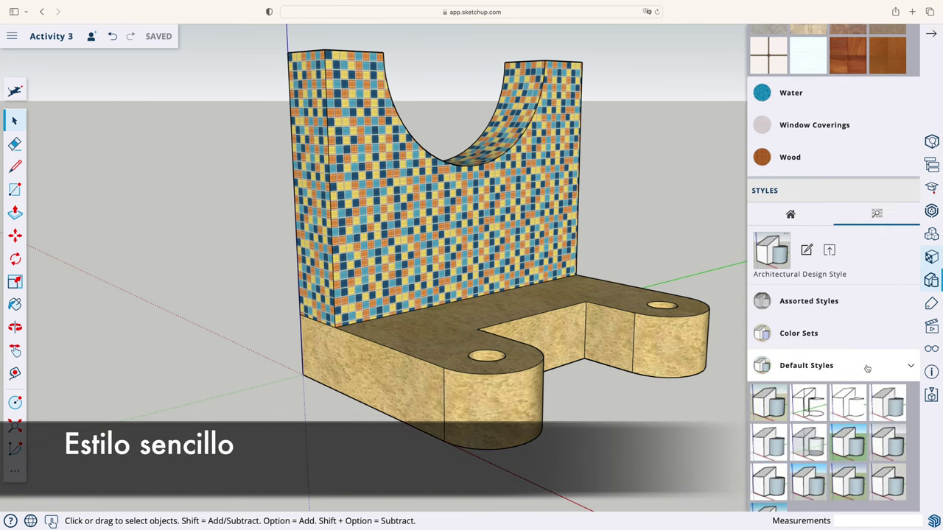
{"action": "left_click", "coordinate": [848, 442]}
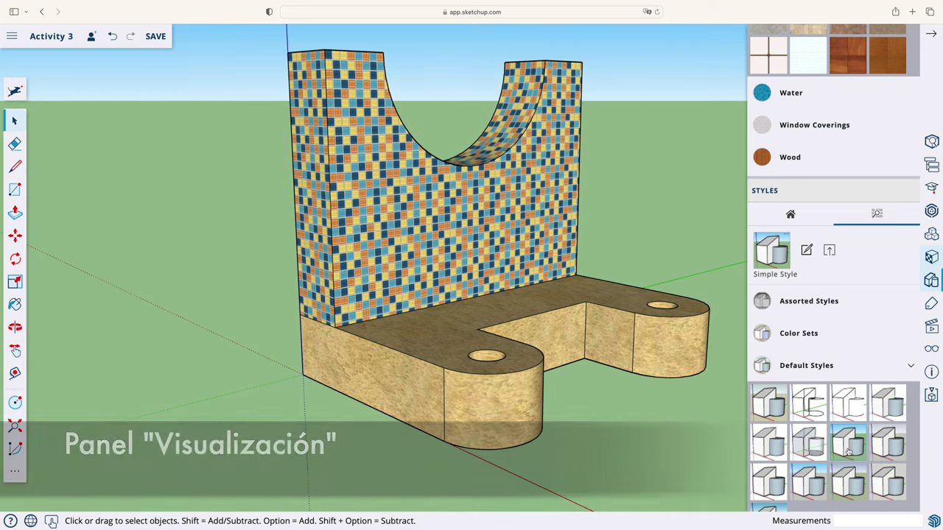
{"action": "left_click", "coordinate": [931, 352]}
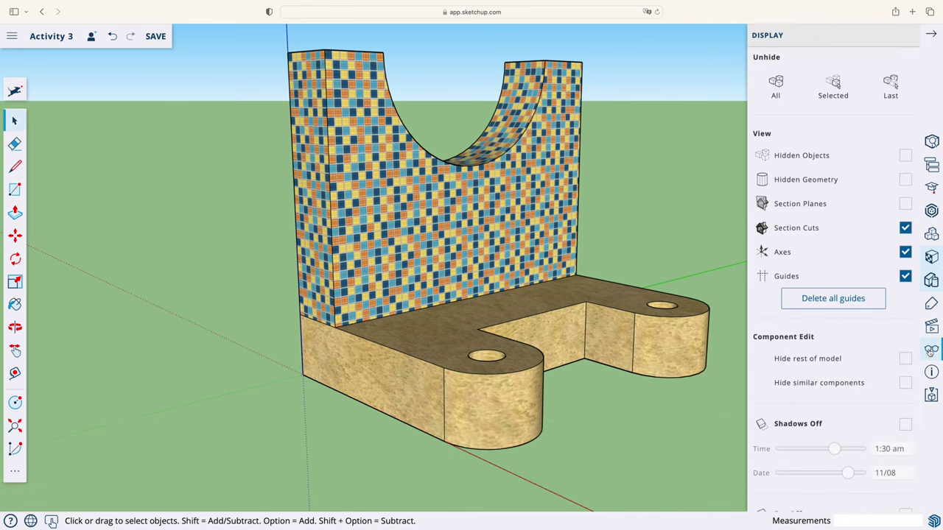
- Uncheck Axes in the Display settings, close the panel, and bring up the Scenes panel
{"action": "left_click", "coordinate": [905, 252]}
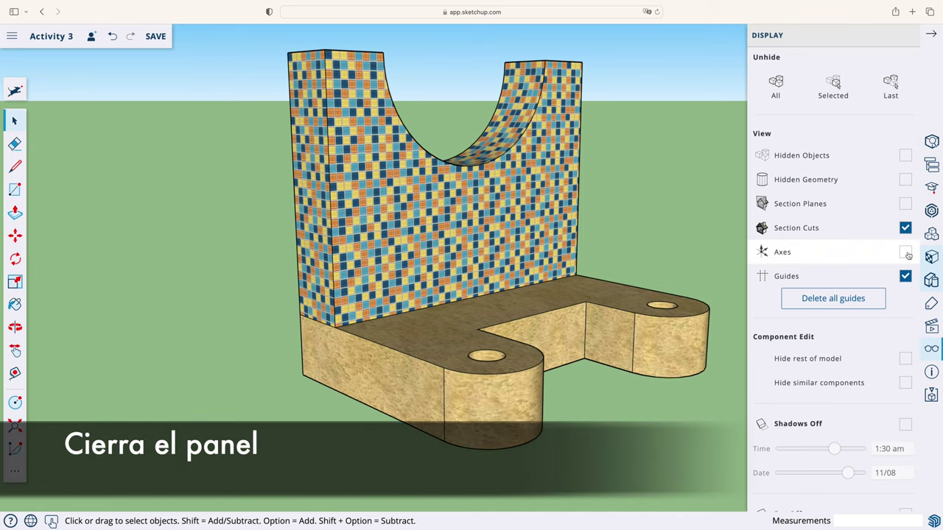
{"action": "left_click", "coordinate": [930, 36]}
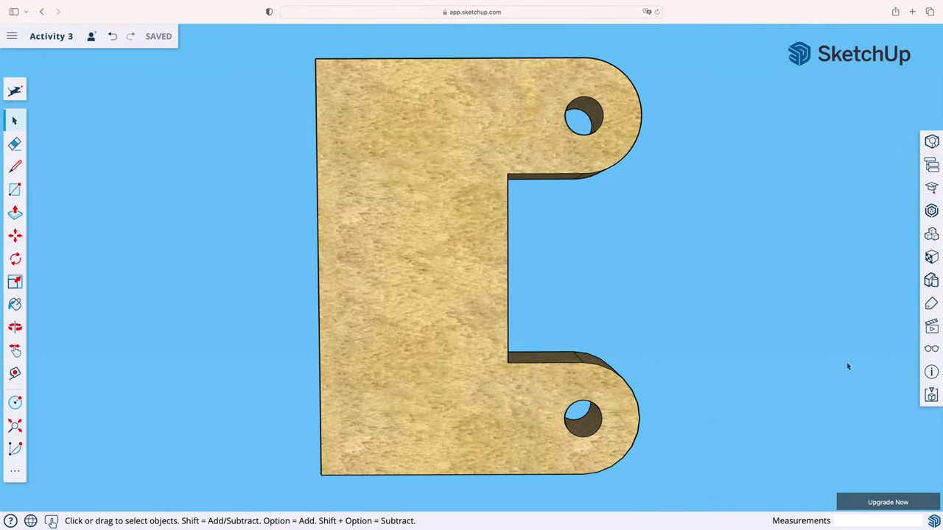
{"action": "left_click", "coordinate": [931, 329]}
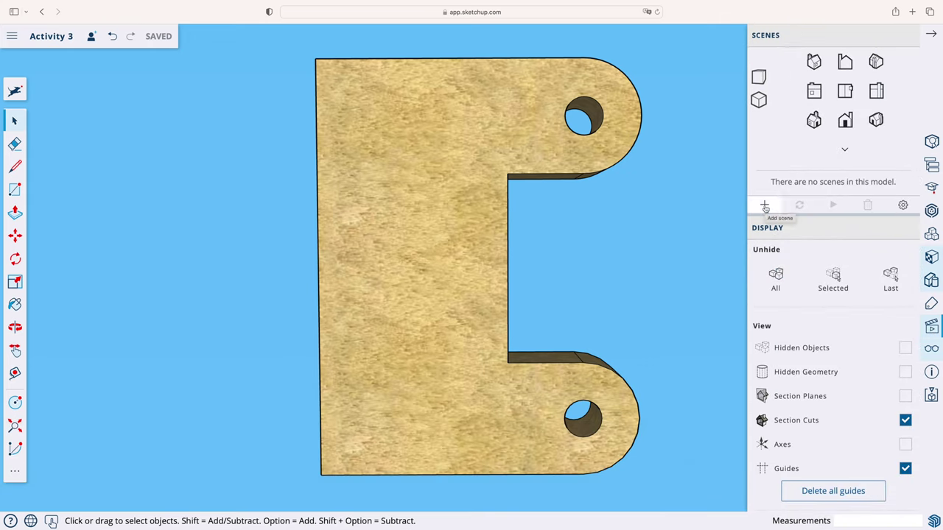
- Save the current view as Scene 1, then add side elevation, top and isometric scenes
{"action": "left_click", "coordinate": [765, 207]}
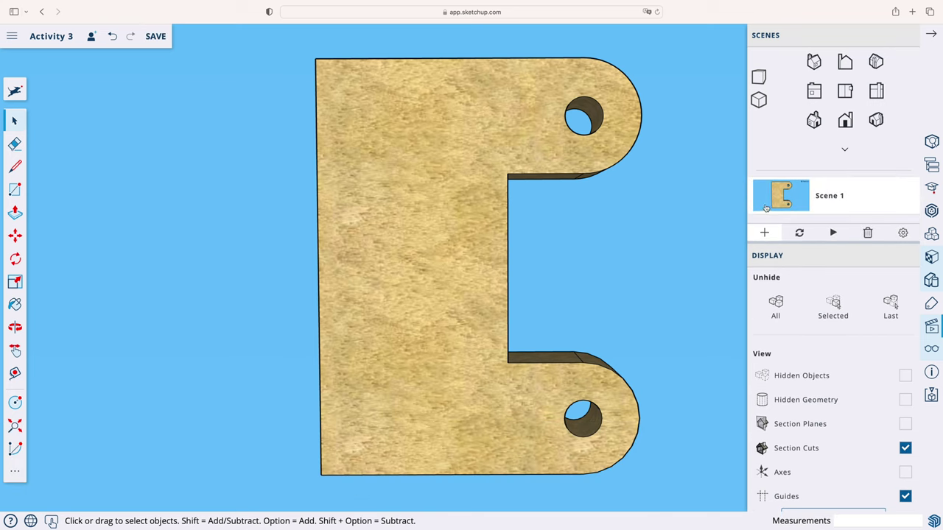
{"action": "left_click", "coordinate": [844, 124]}
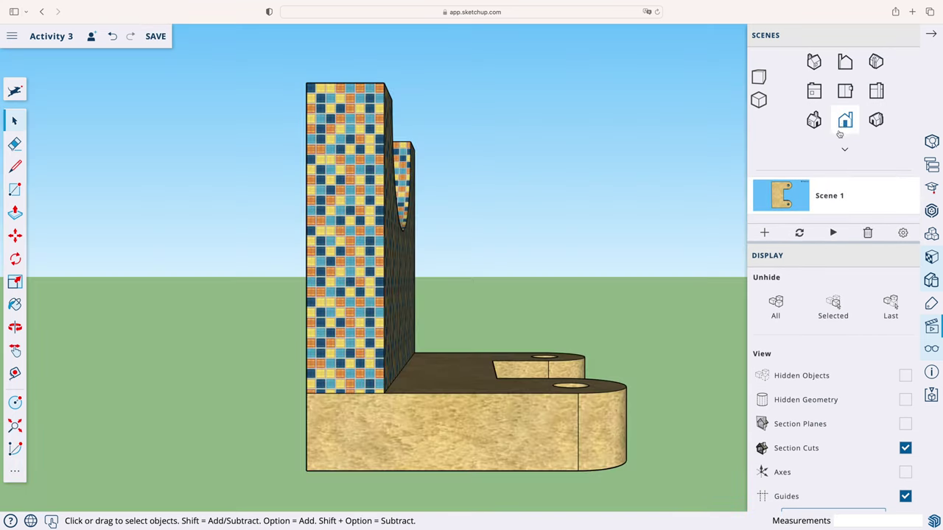
{"action": "left_click", "coordinate": [765, 233]}
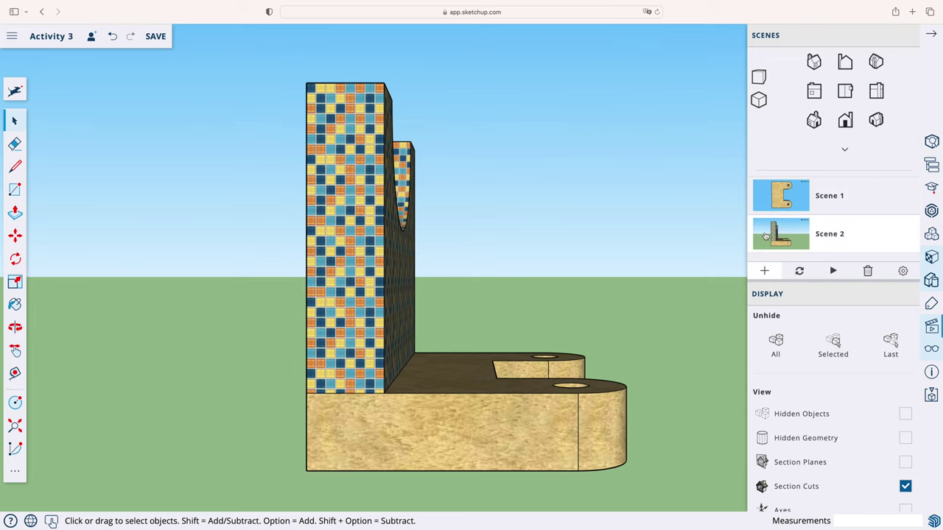
{"action": "left_click", "coordinate": [845, 92]}
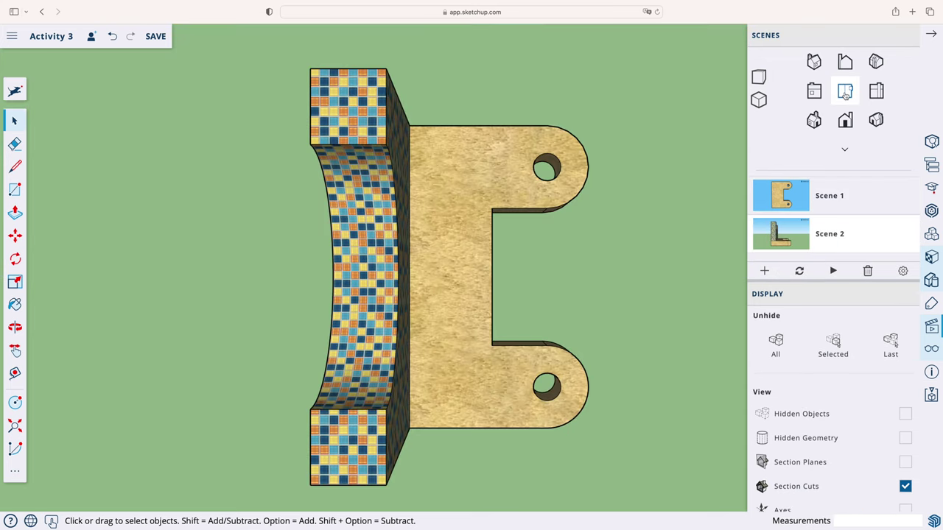
{"action": "left_click", "coordinate": [764, 271]}
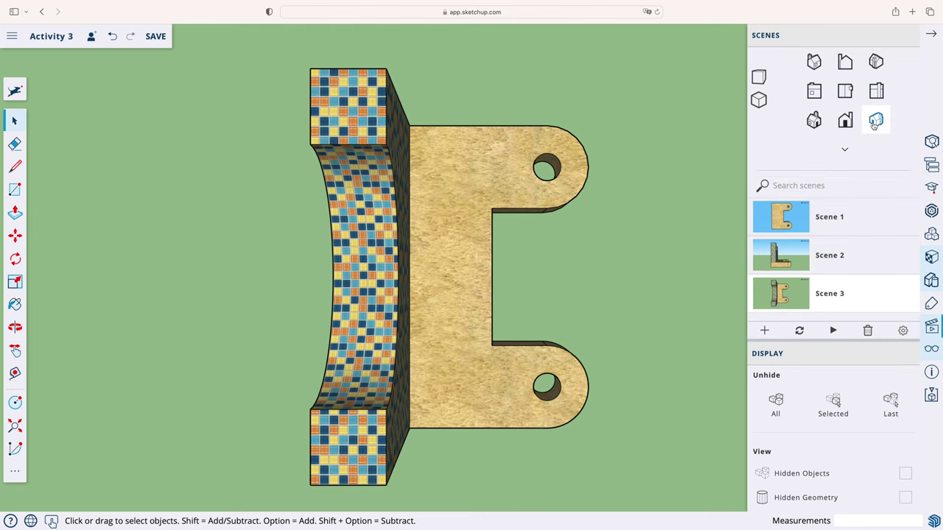
{"action": "left_click", "coordinate": [875, 122]}
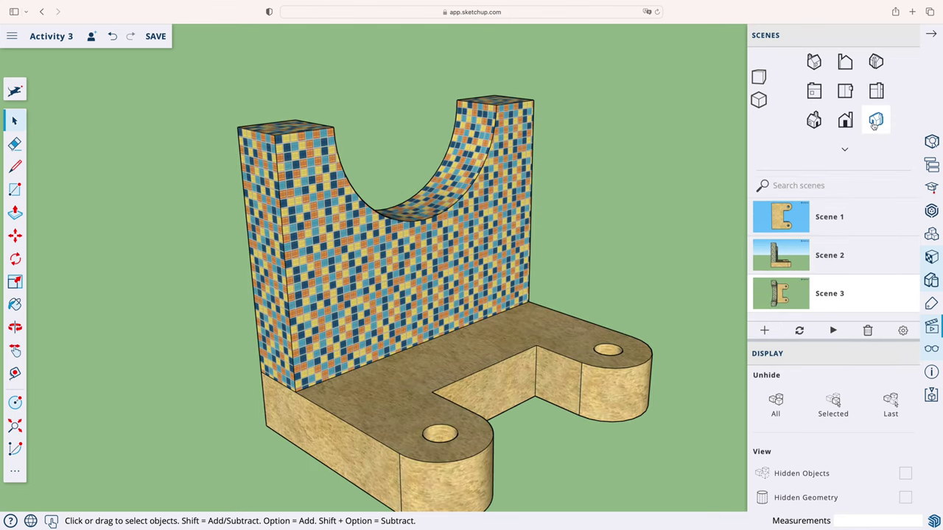
{"action": "left_click", "coordinate": [766, 332]}
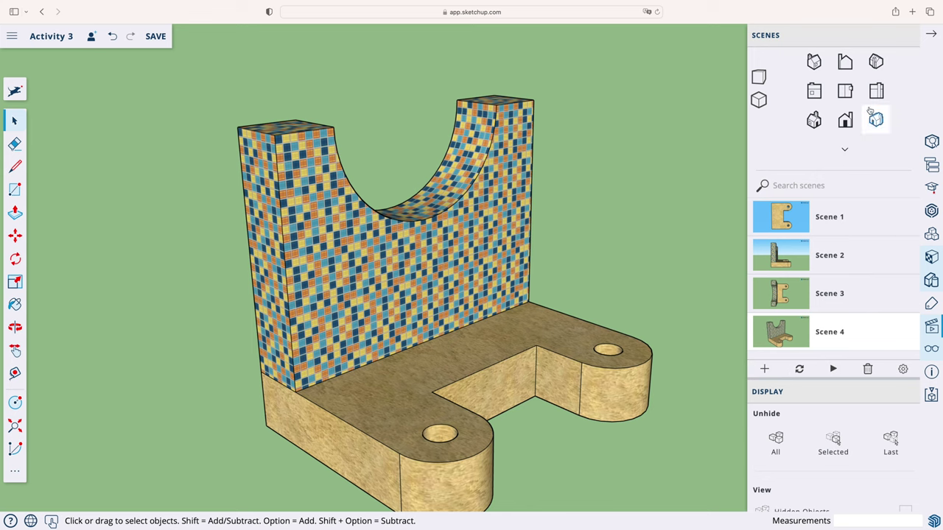
- Add front, left side and back views as Scenes 5–7, then return to Scene 1
{"action": "left_click", "coordinate": [876, 92]}
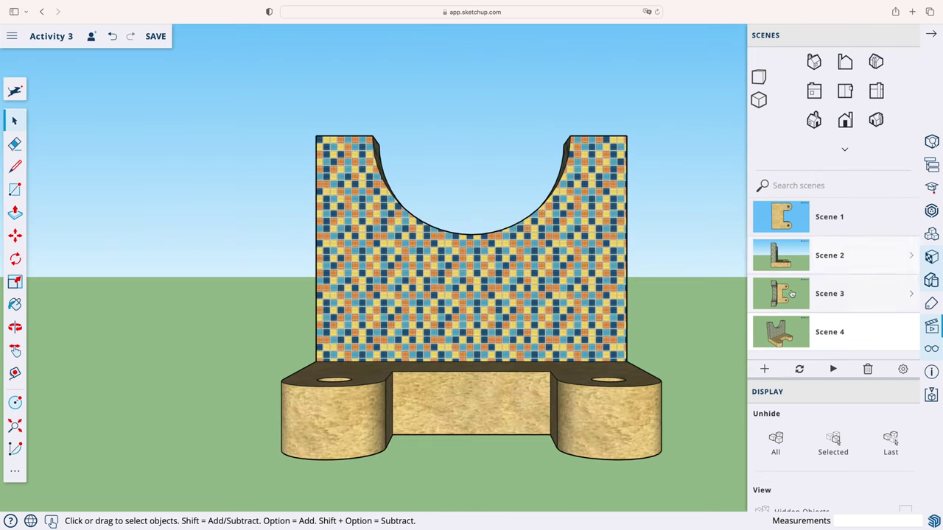
{"action": "left_click", "coordinate": [765, 369]}
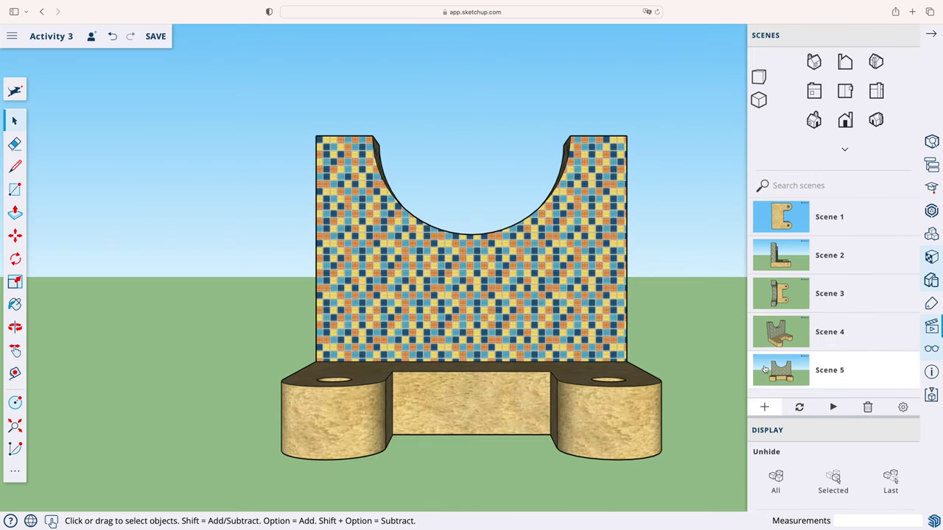
{"action": "left_click", "coordinate": [844, 64]}
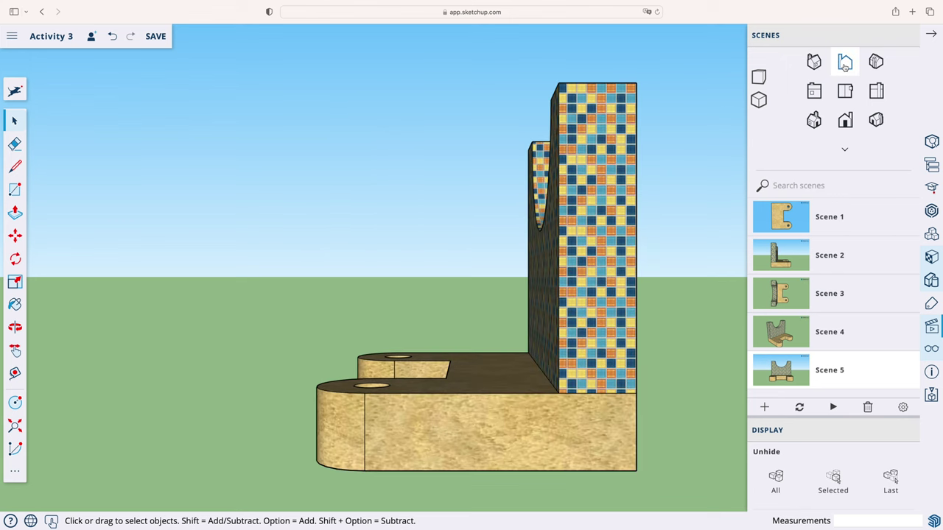
{"action": "left_click", "coordinate": [764, 407]}
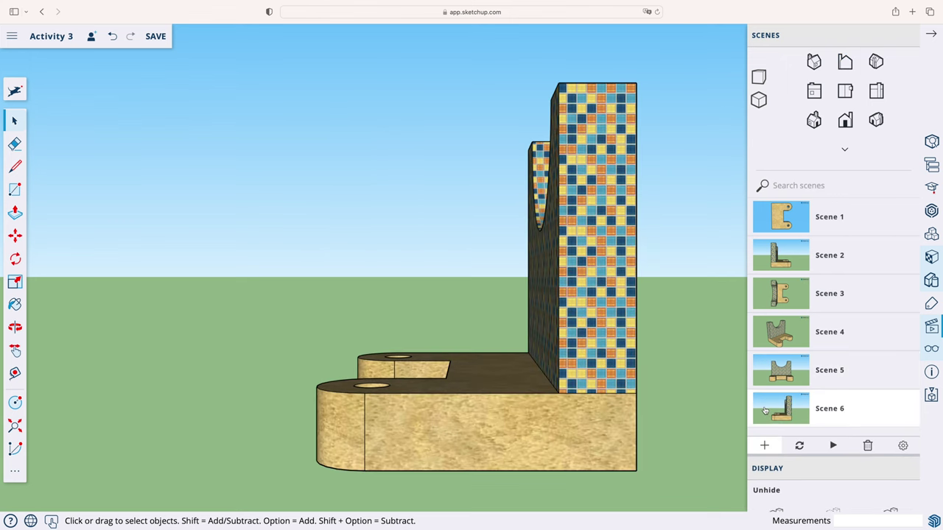
{"action": "left_click", "coordinate": [814, 92]}
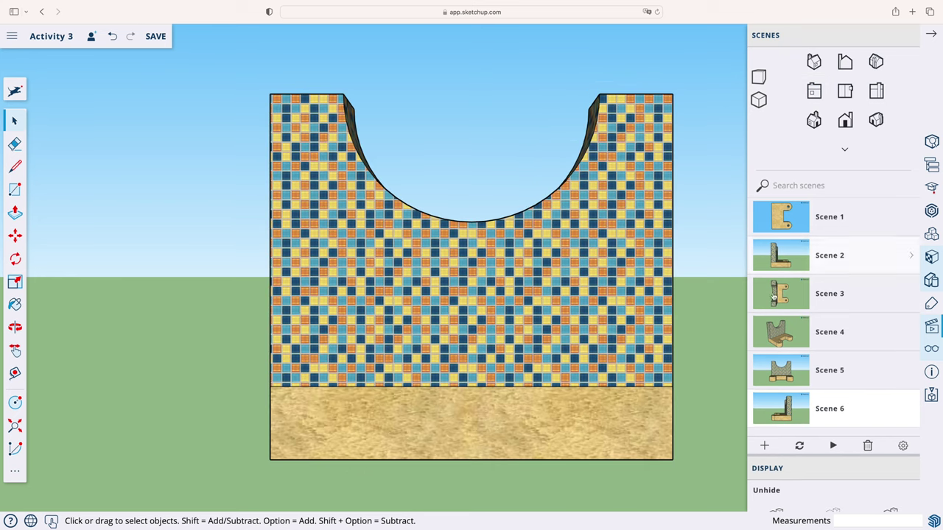
{"action": "left_click", "coordinate": [764, 445]}
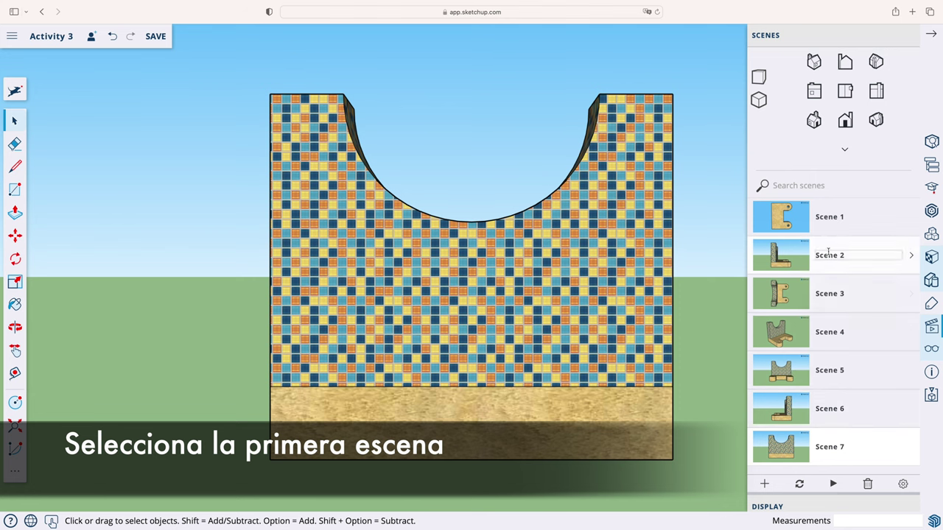
{"action": "left_click", "coordinate": [832, 232]}
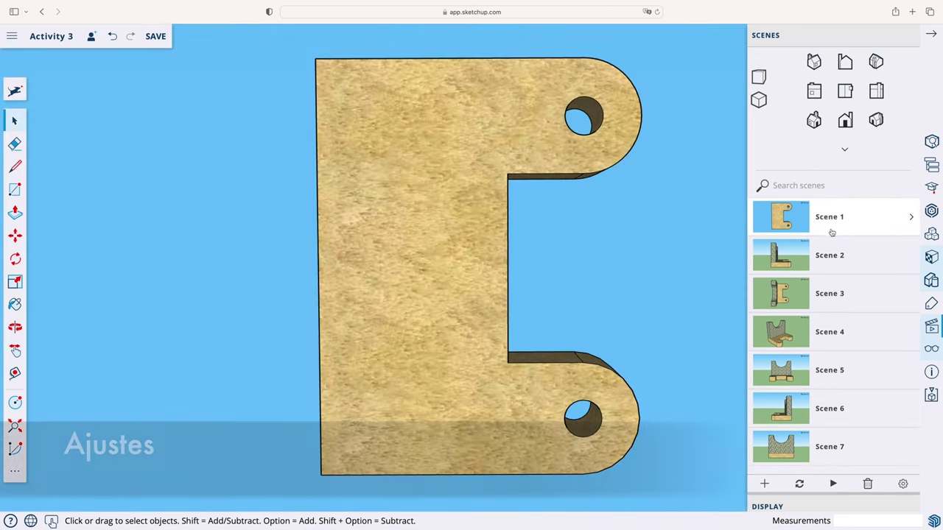
- Set scene animation to a 5-second transition with 0-second delay and play it
{"action": "left_click", "coordinate": [904, 485]}
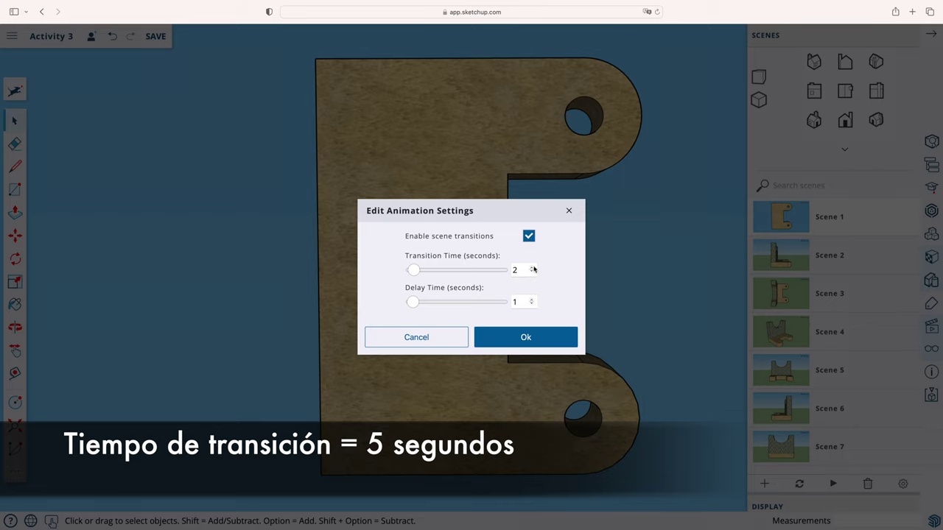
{"action": "left_click", "coordinate": [532, 270]}
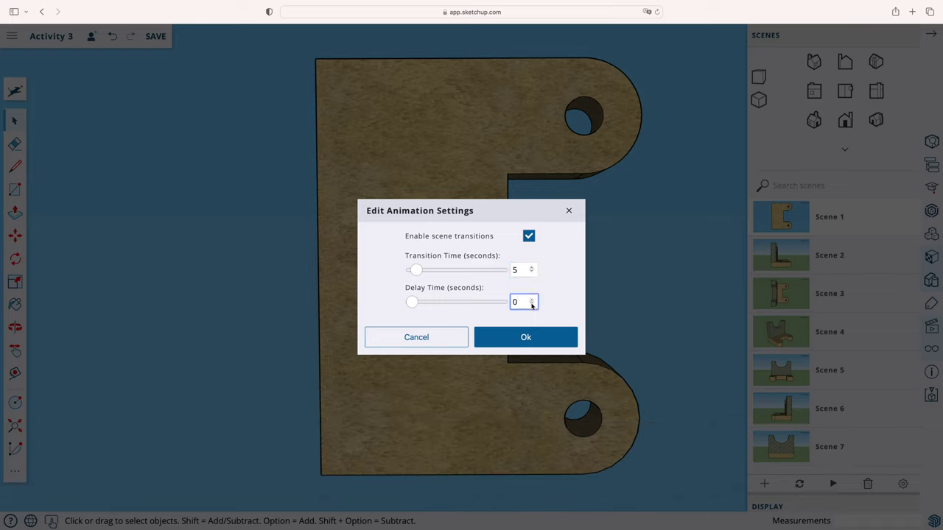
{"action": "left_click", "coordinate": [547, 344]}
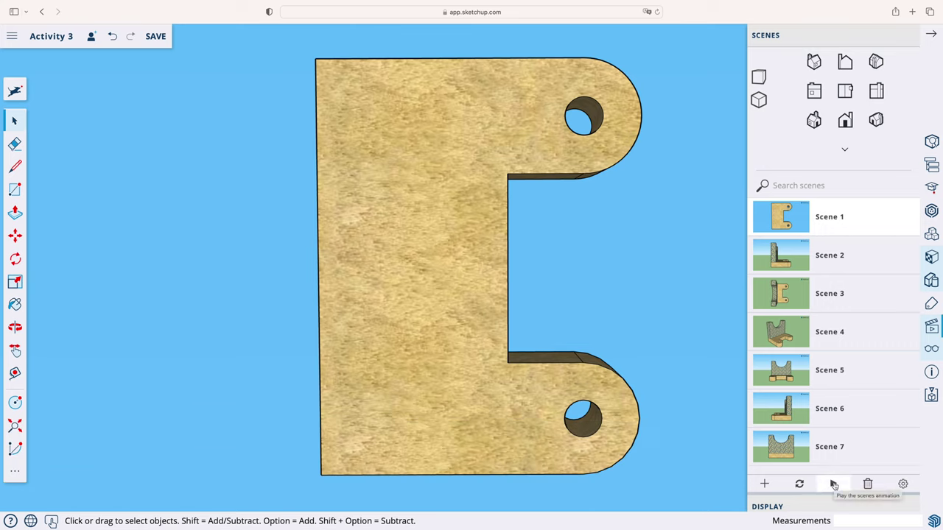
{"action": "left_click", "coordinate": [834, 483]}
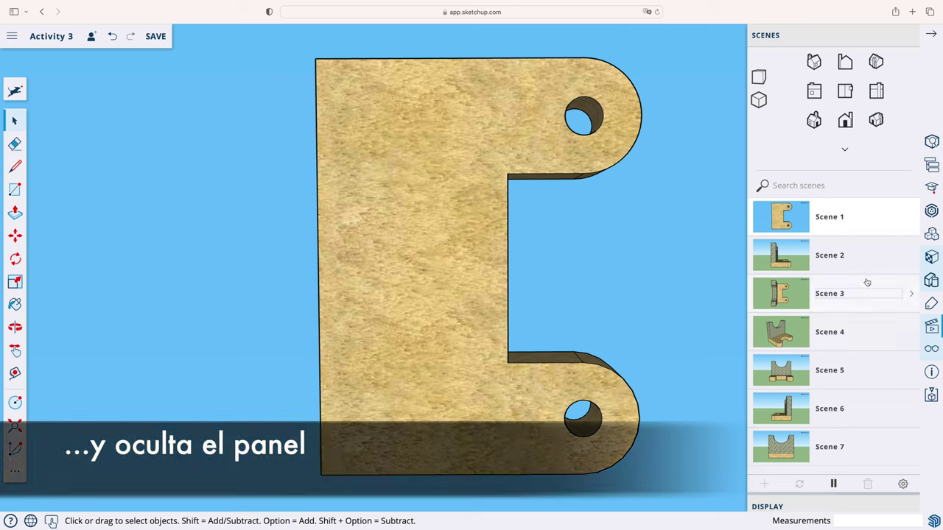
- Stop the scenes animation, hide the scenes list, and save Activity 3
{"action": "left_click", "coordinate": [930, 35]}
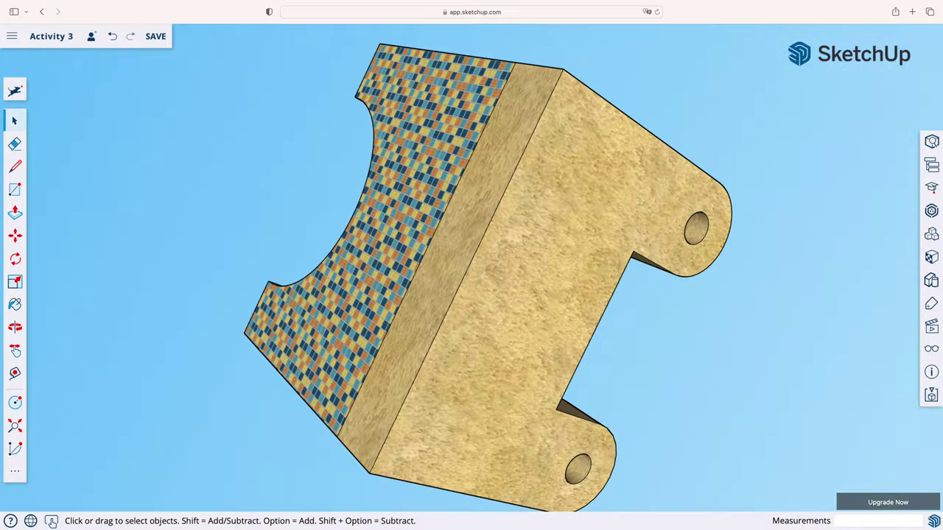
{"action": "left_click", "coordinate": [931, 329]}
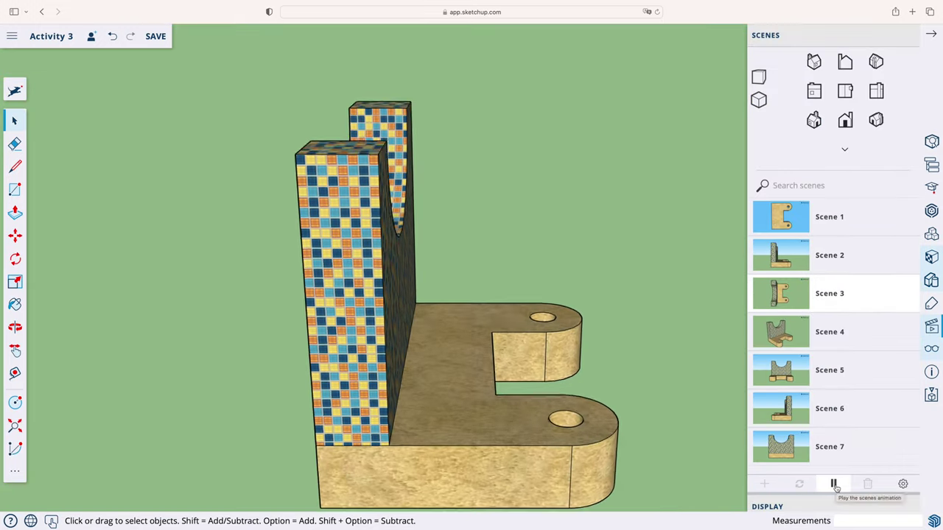
{"action": "left_click", "coordinate": [834, 484]}
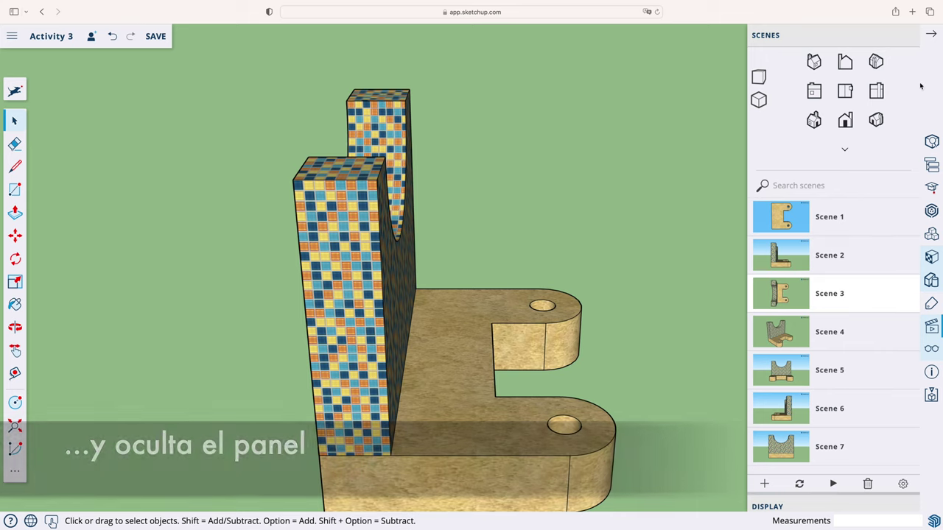
{"action": "left_click", "coordinate": [931, 35]}
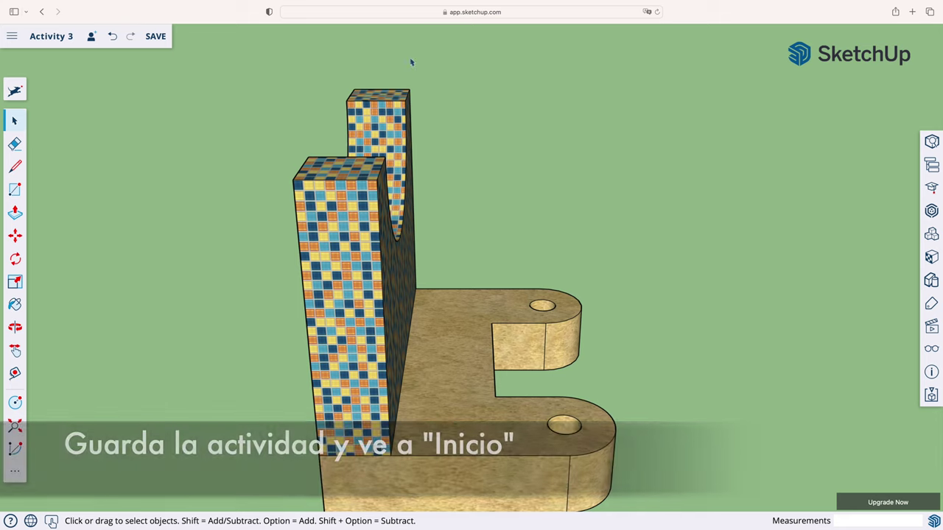
{"action": "left_click", "coordinate": [152, 38]}
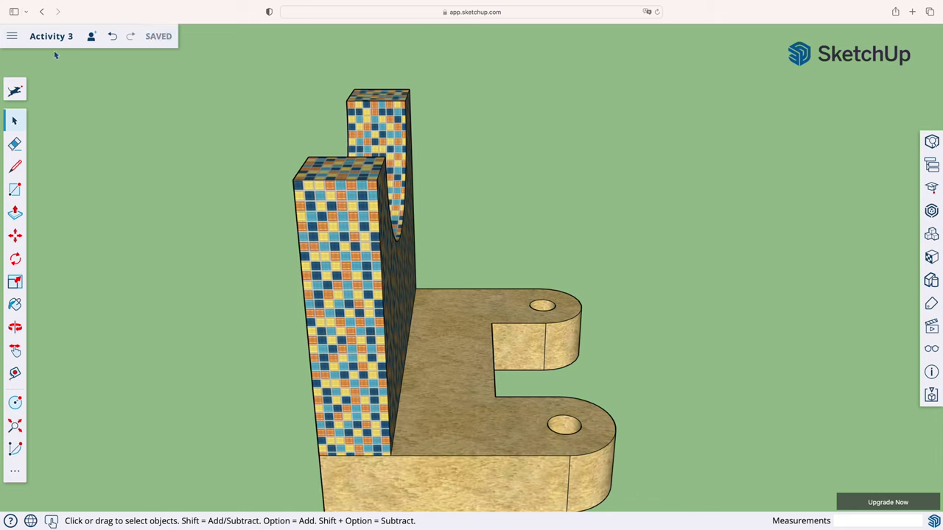
- Go to the Home page showing recent files Activity 3, Activity 2 and Activity 1
{"action": "left_click", "coordinate": [12, 38]}
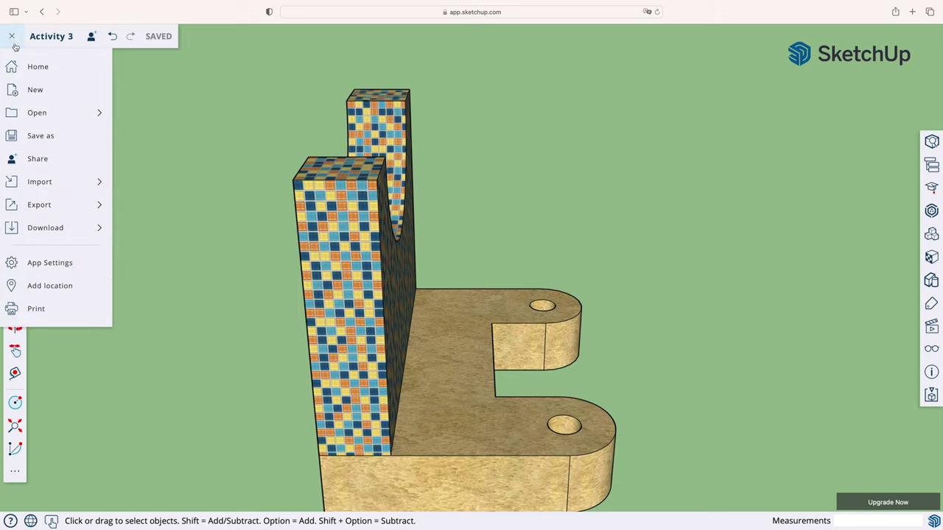
{"action": "left_click", "coordinate": [24, 68]}
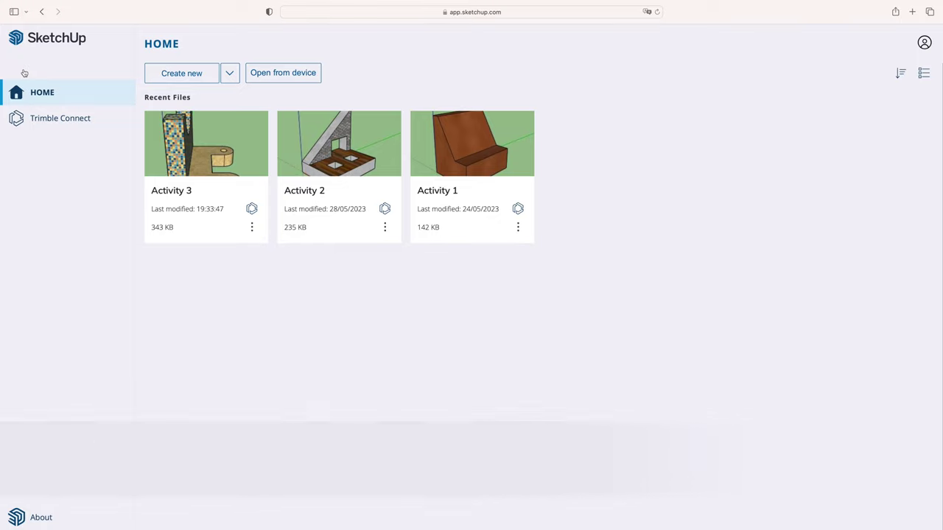
- Check the Trimble Connect SketchUp > First Steps folder, then sign out of the account
{"action": "left_click", "coordinate": [35, 122]}
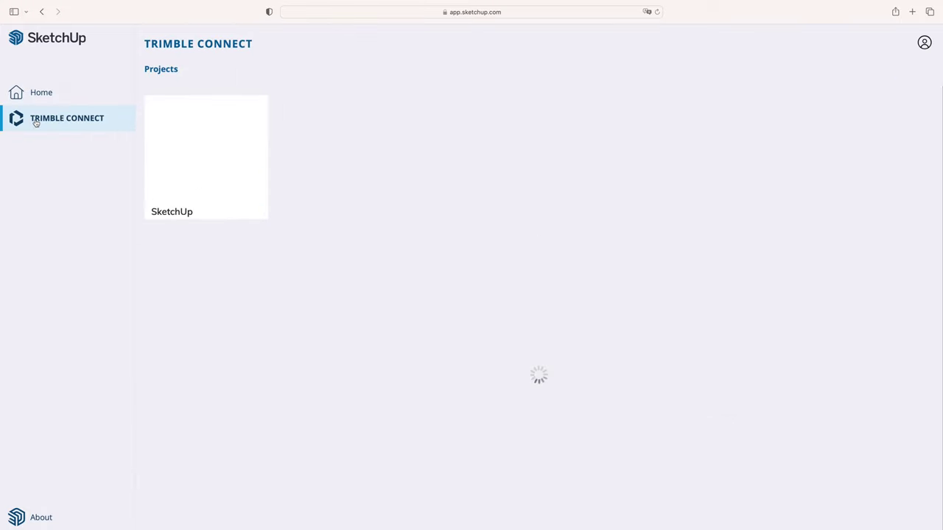
{"action": "left_click", "coordinate": [198, 175]}
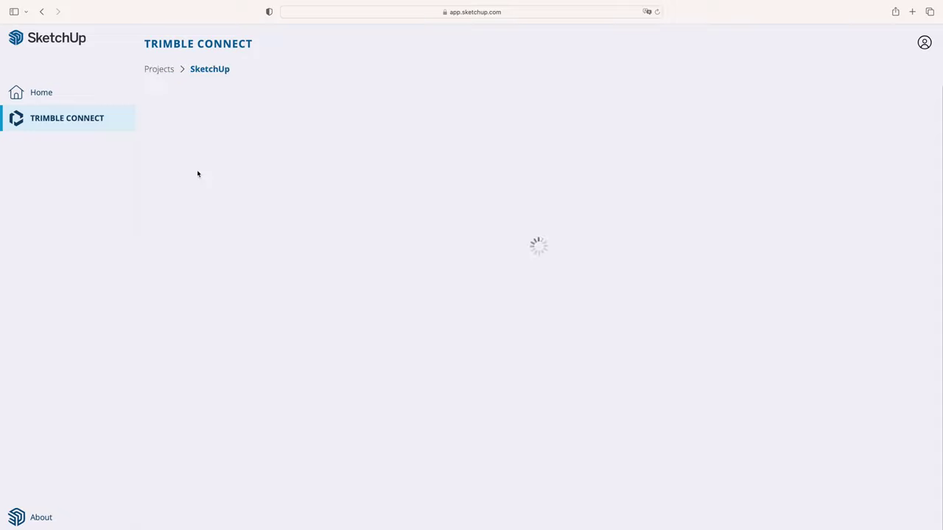
{"action": "left_click", "coordinate": [201, 150]}
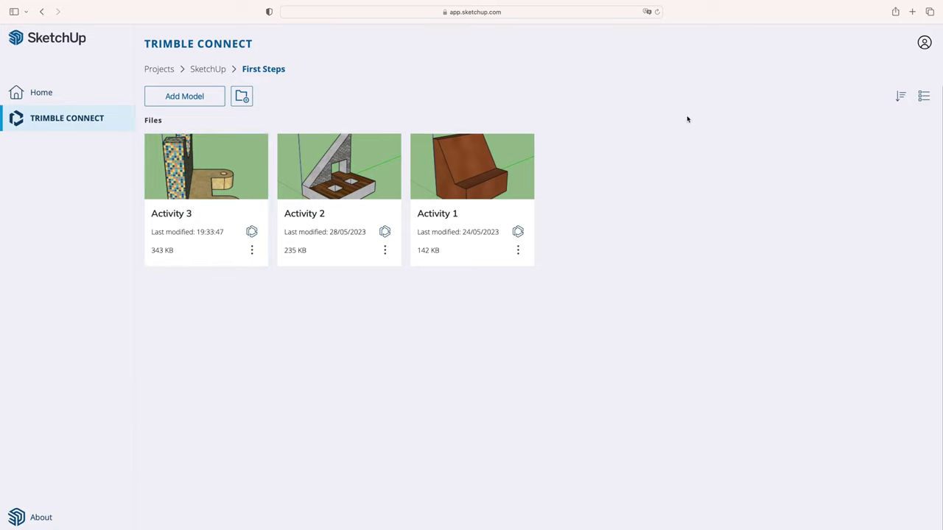
{"action": "left_click", "coordinate": [921, 47]}
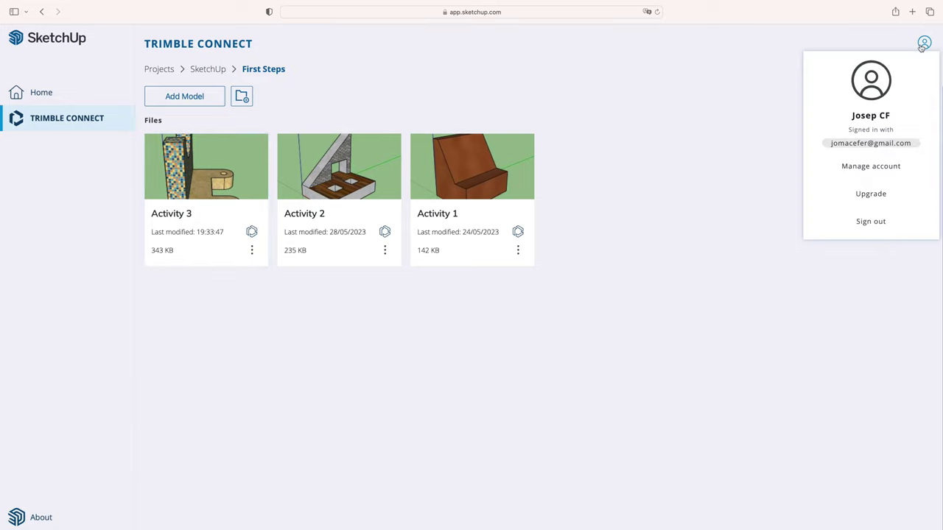
{"action": "left_click", "coordinate": [900, 225]}
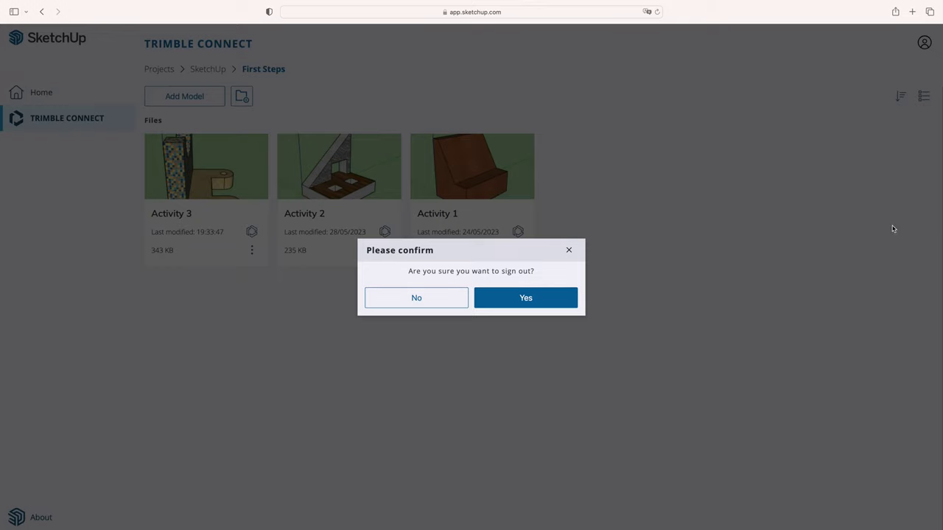